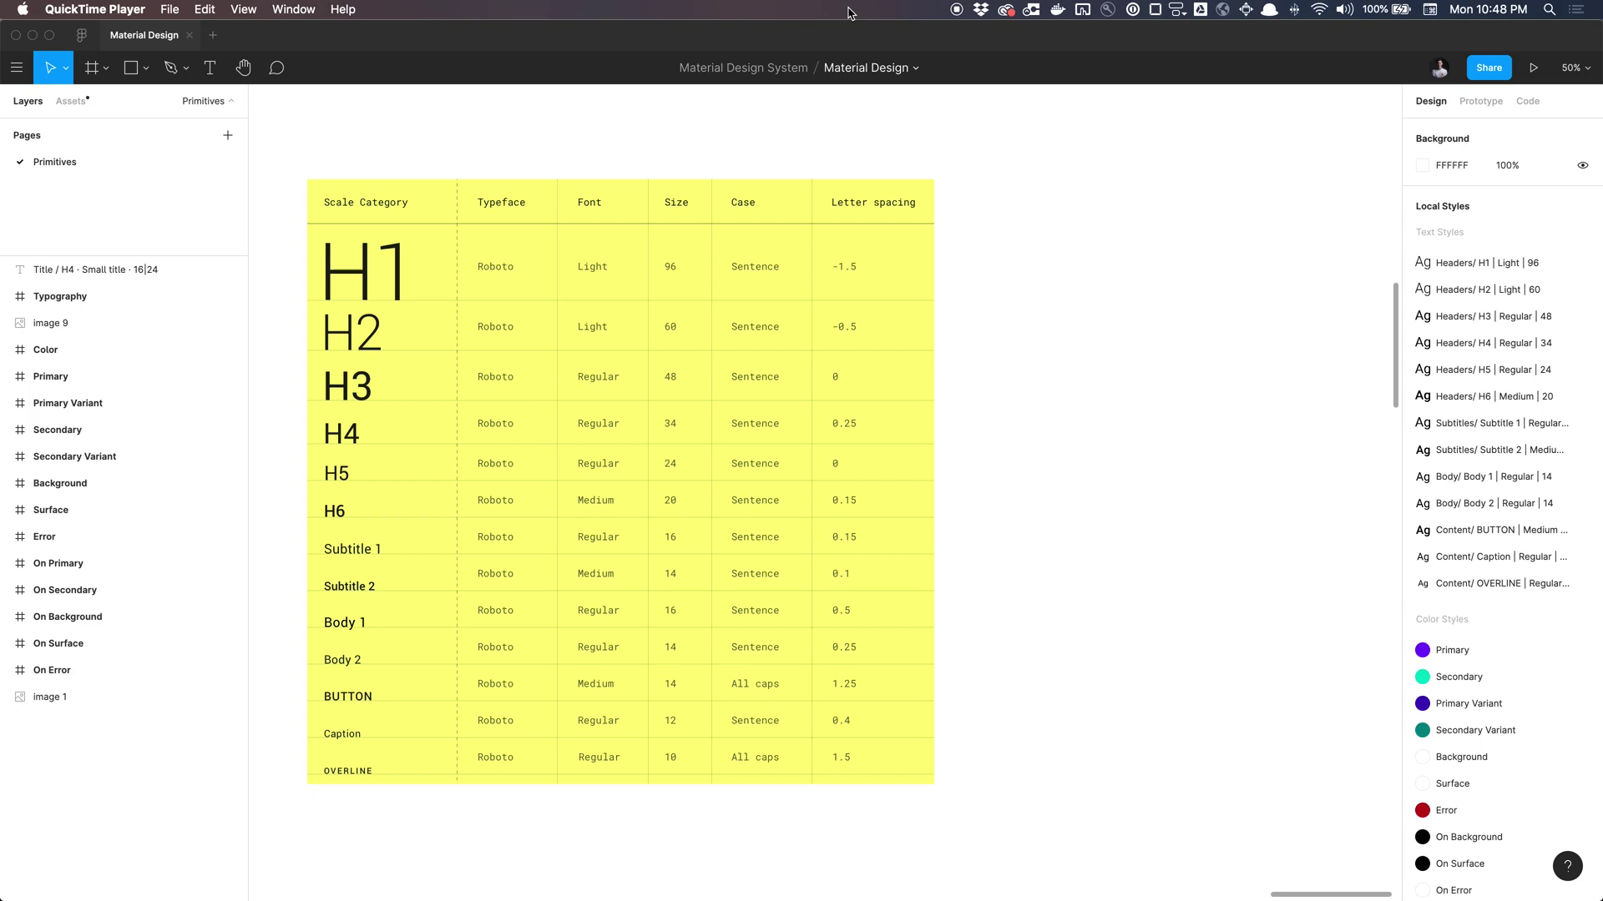
# - Switch from Figma to the Material Design type scale page in Chrome
pyautogui.press('super+Tab')
pyautogui.press('super+Tab')
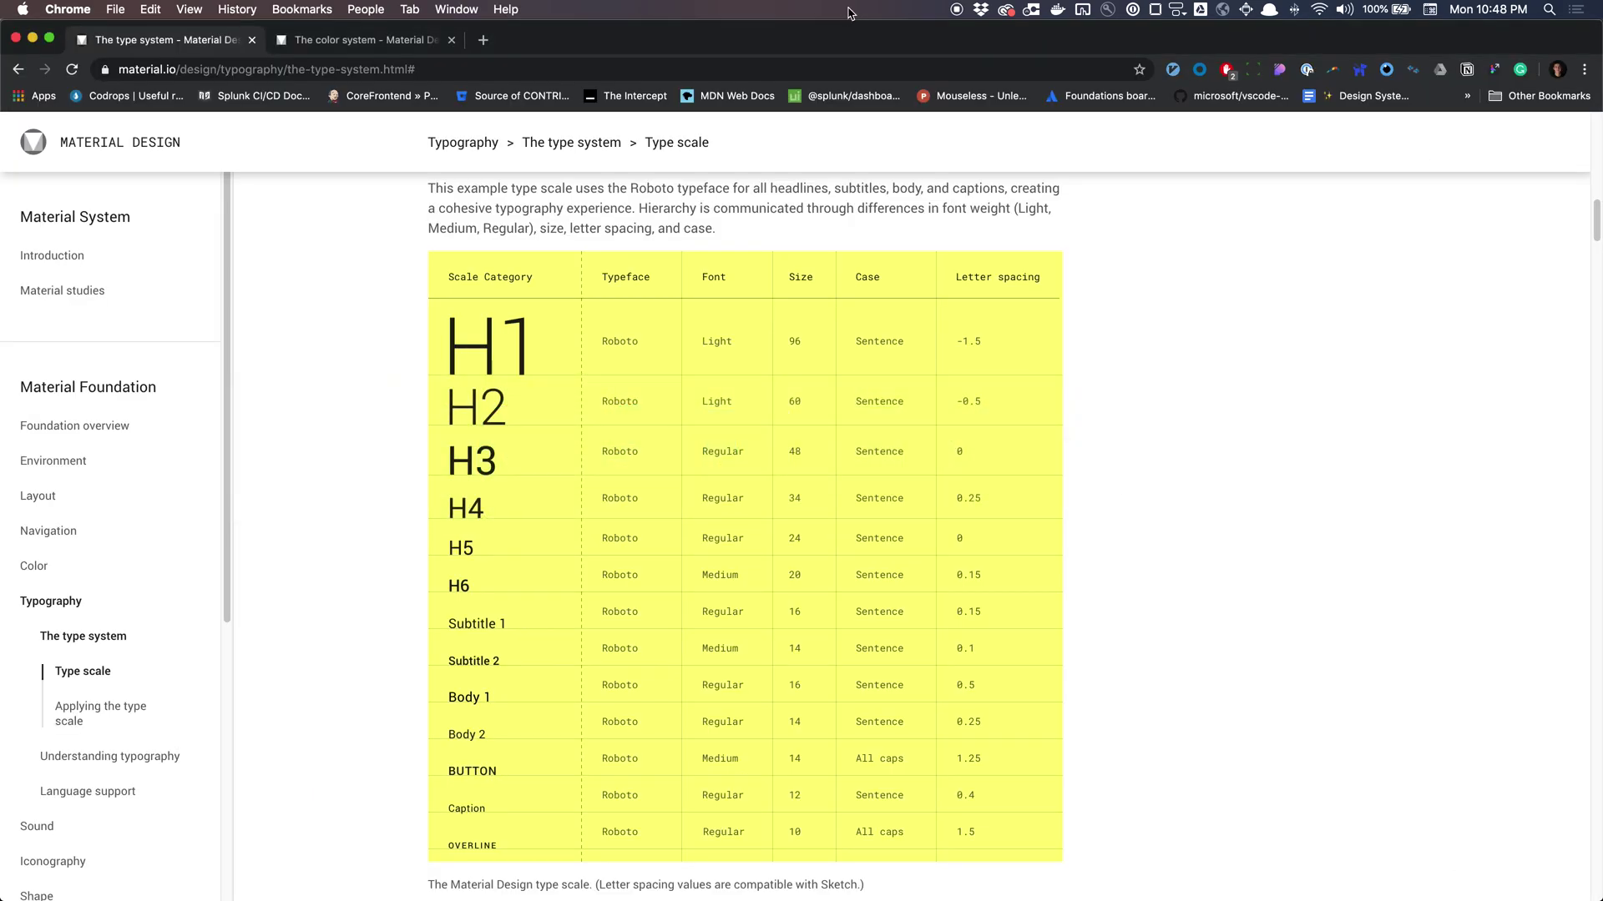
# - Scroll down to the Type scale generator showing Headline 1 in Roboto Light 96px
pyautogui.scroll(10, 850, 334)
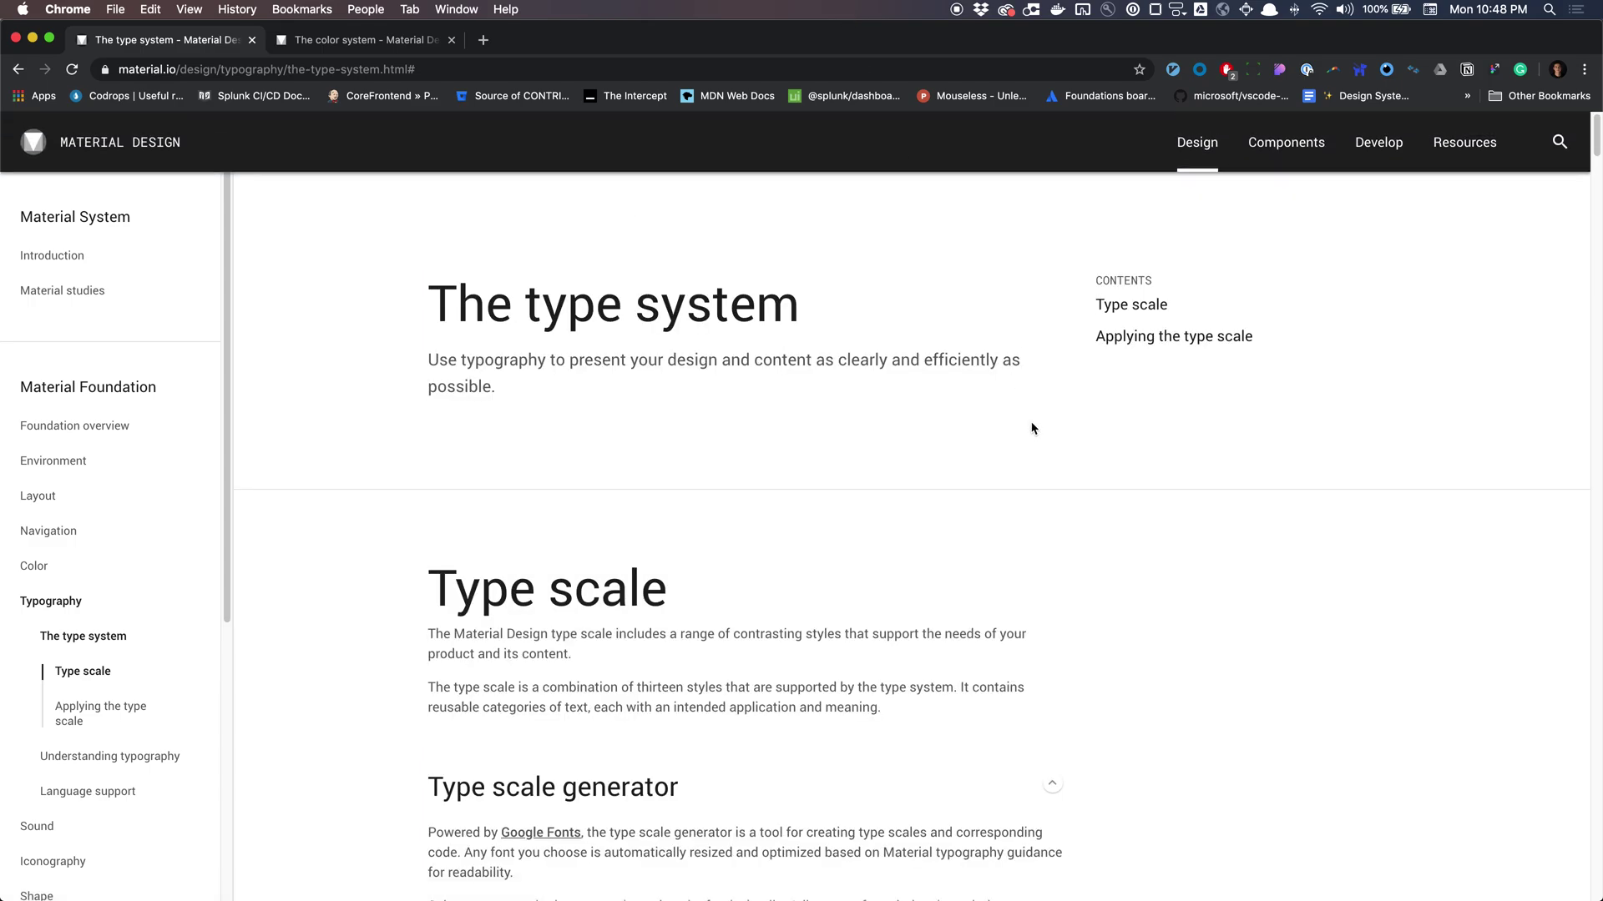
pyautogui.scroll(-2, 863, 368)
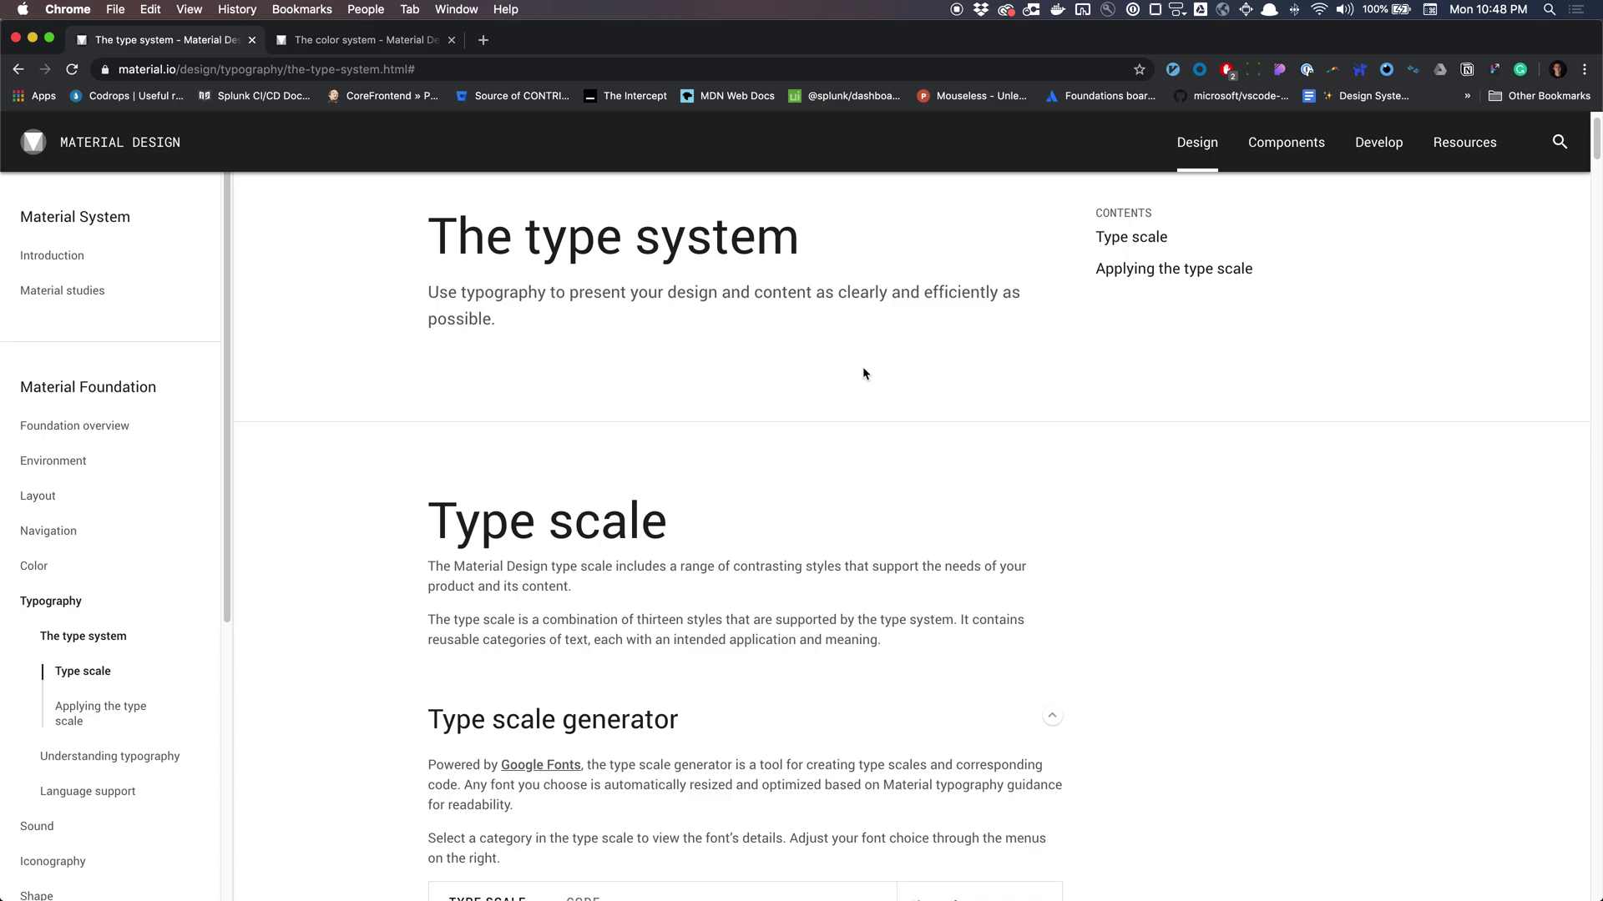
pyautogui.scroll(-1, 863, 373)
pyautogui.scroll(-1, 863, 373)
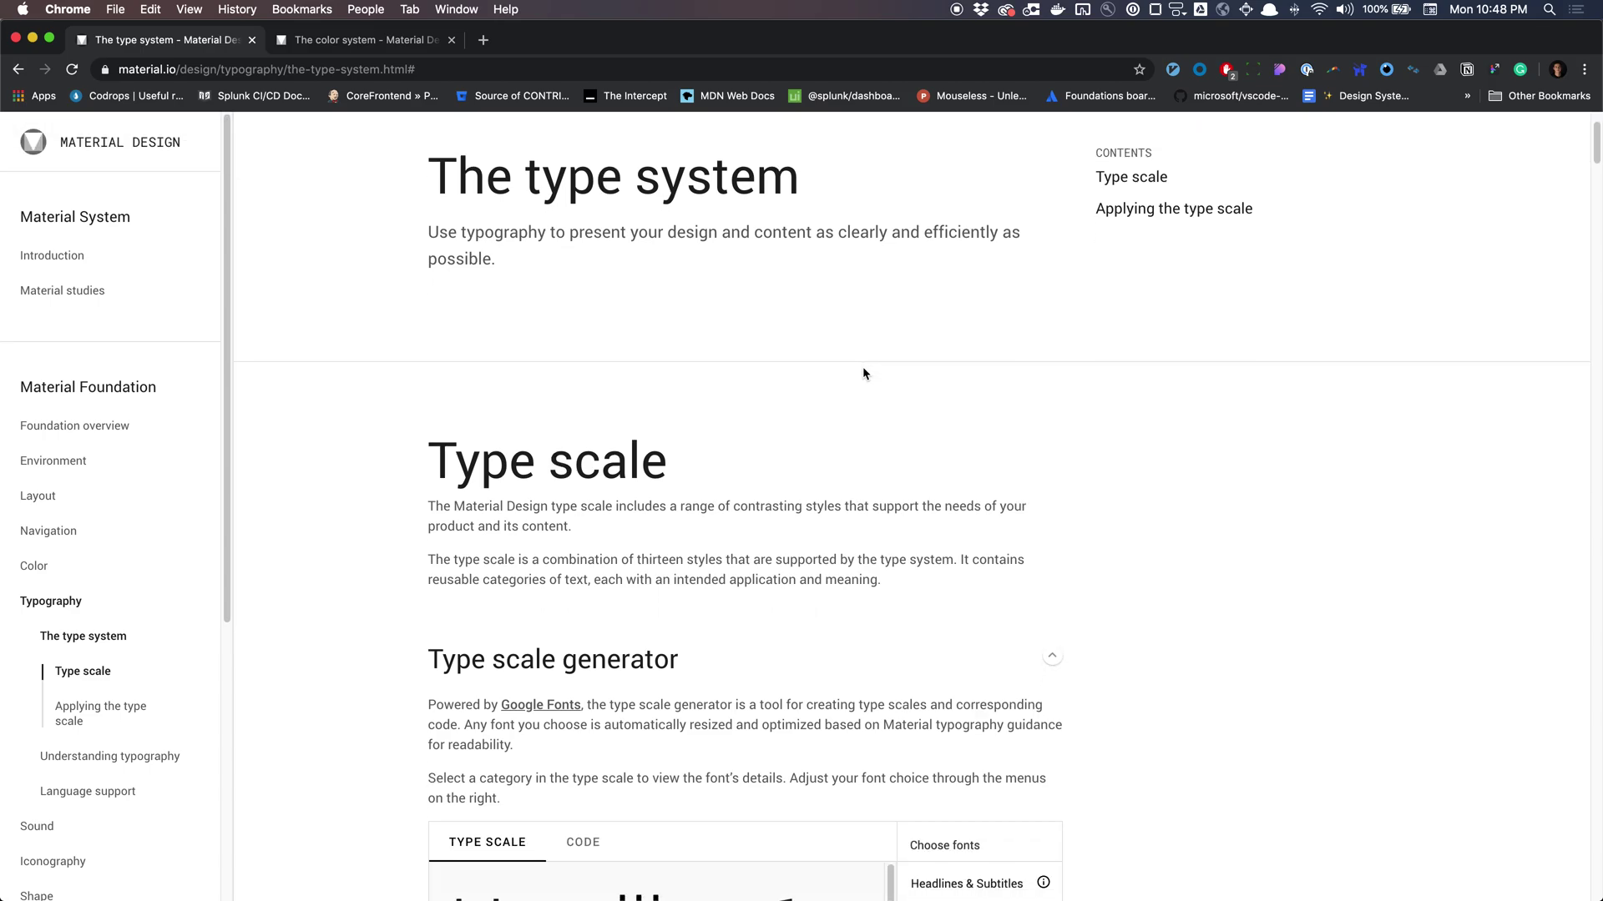
pyautogui.scroll(-2, 863, 373)
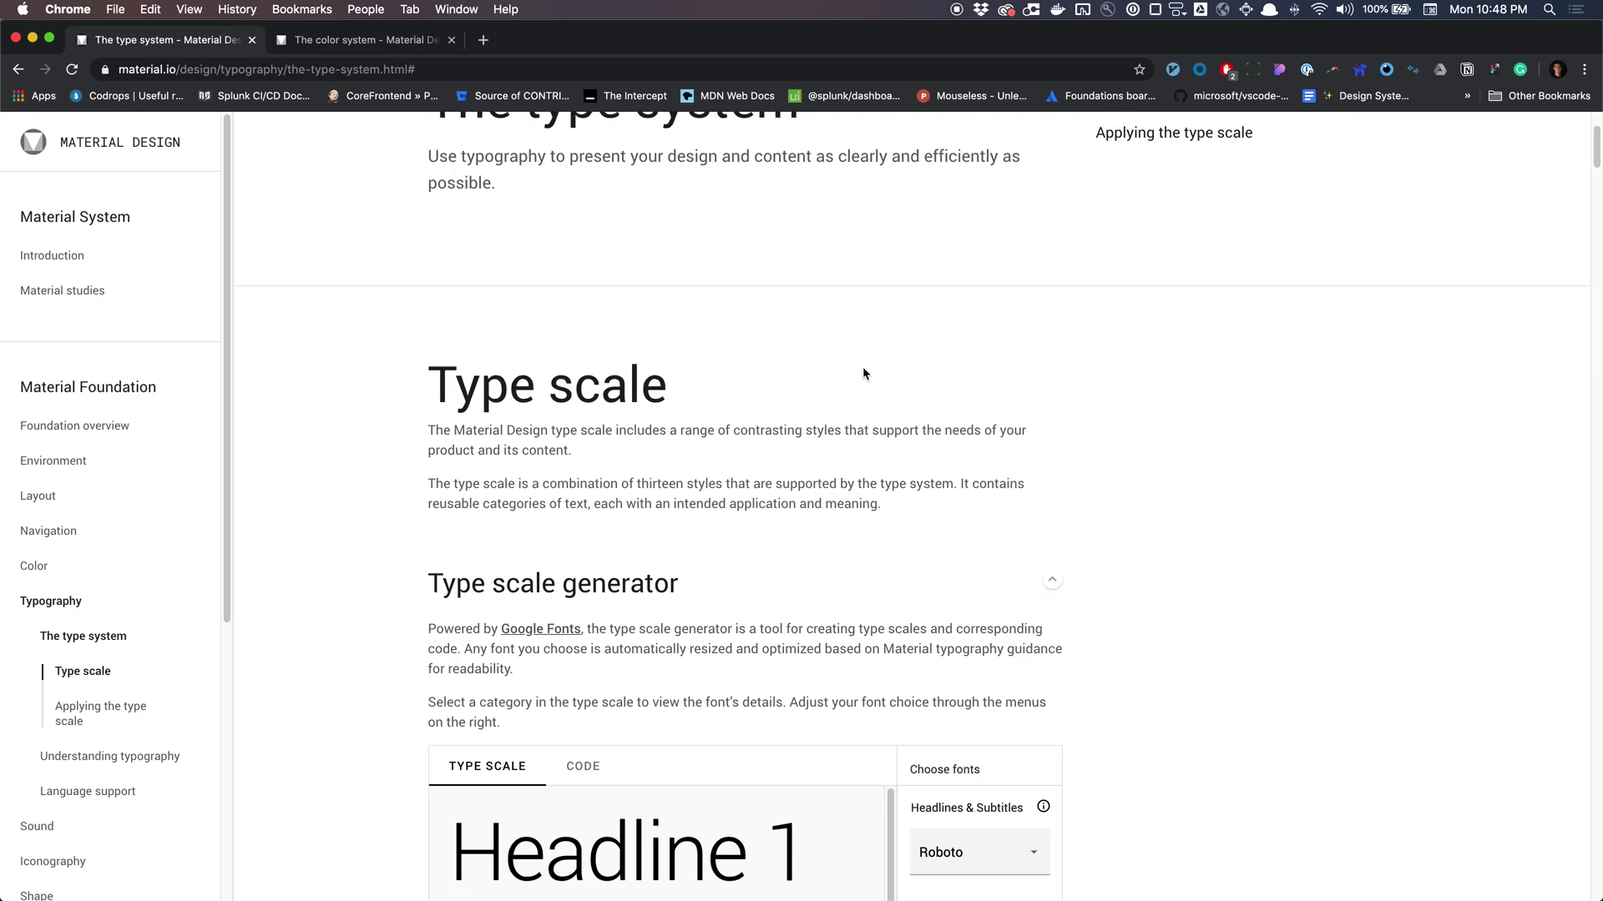
pyautogui.scroll(-2, 863, 373)
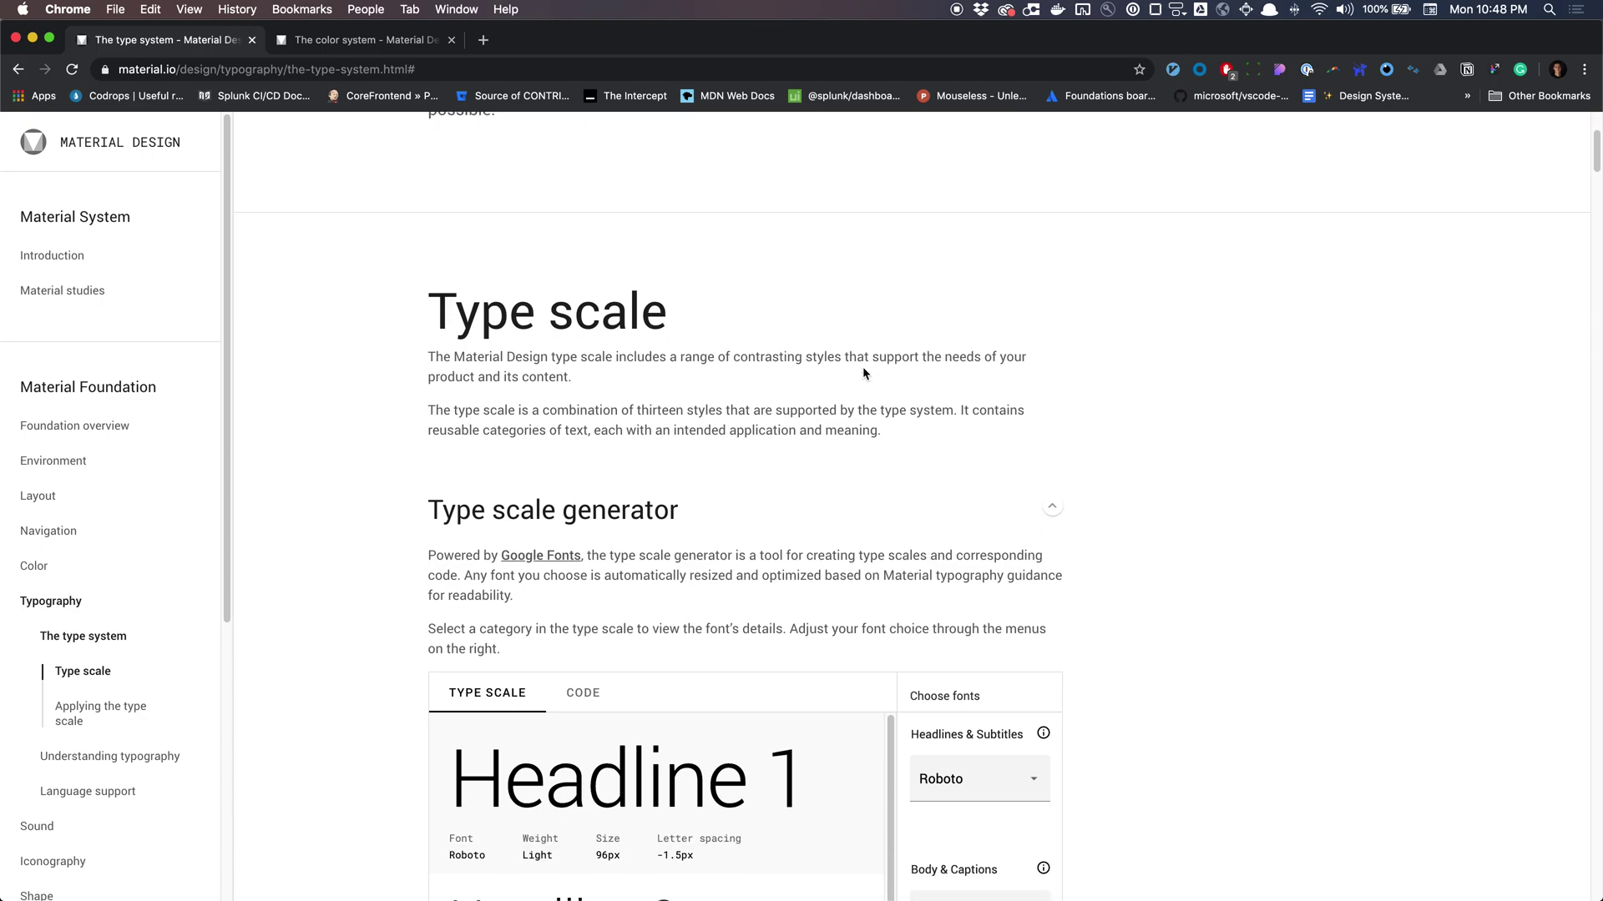
pyautogui.scroll(-5, 863, 373)
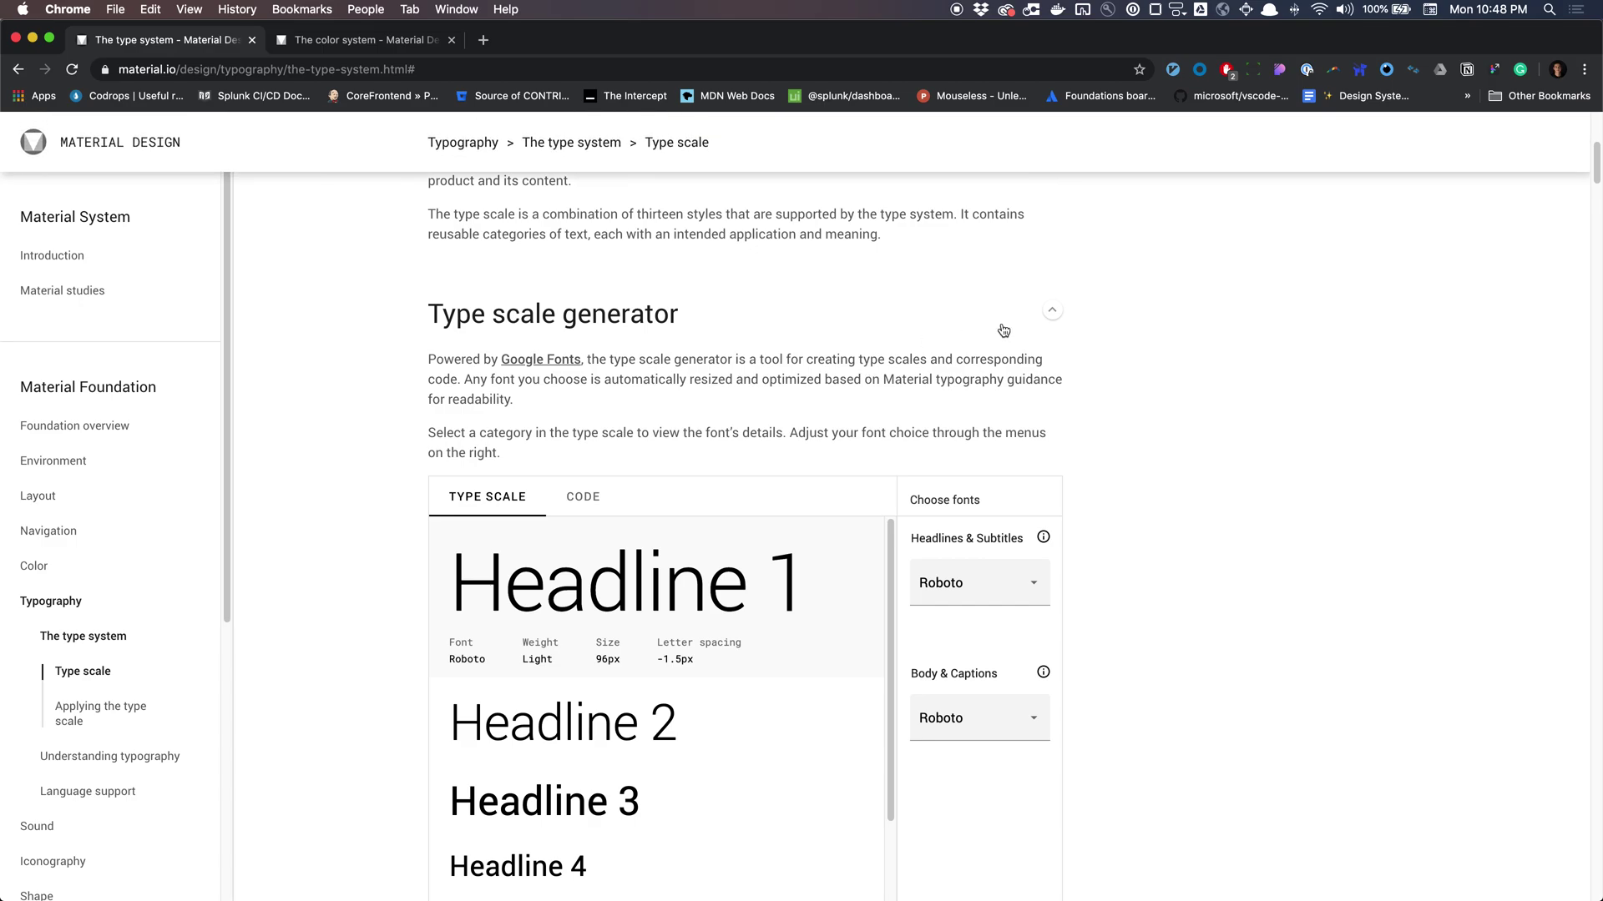
pyautogui.scroll(-2, 844, 311)
pyautogui.scroll(-3, 1029, 276)
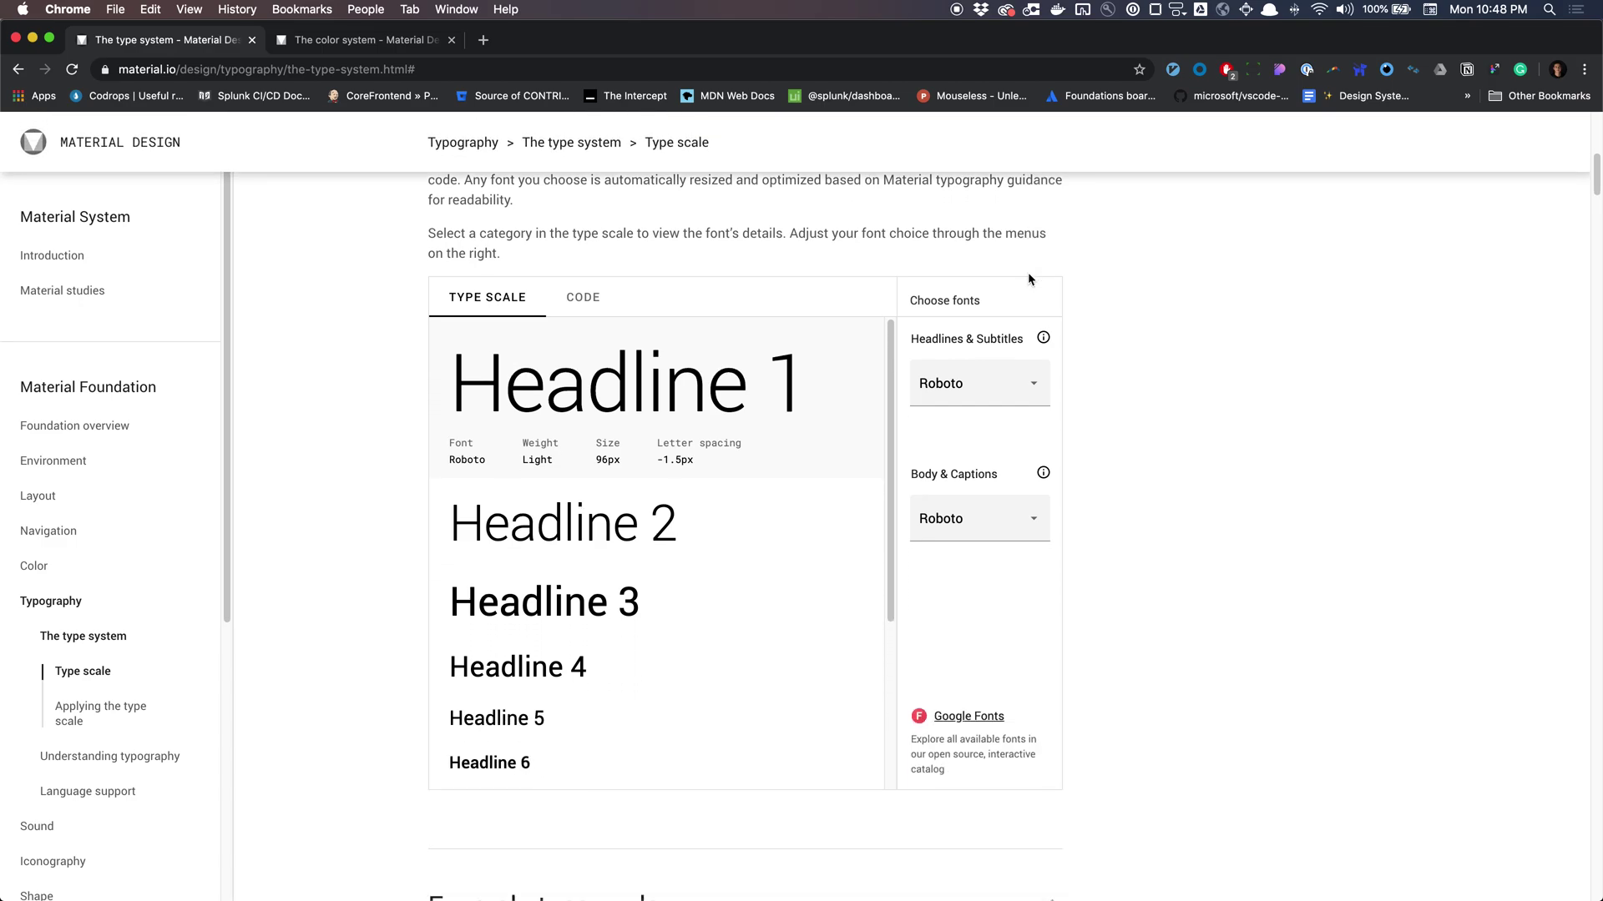
pyautogui.scroll(3, 1099, 275)
pyautogui.scroll(-3, 1099, 278)
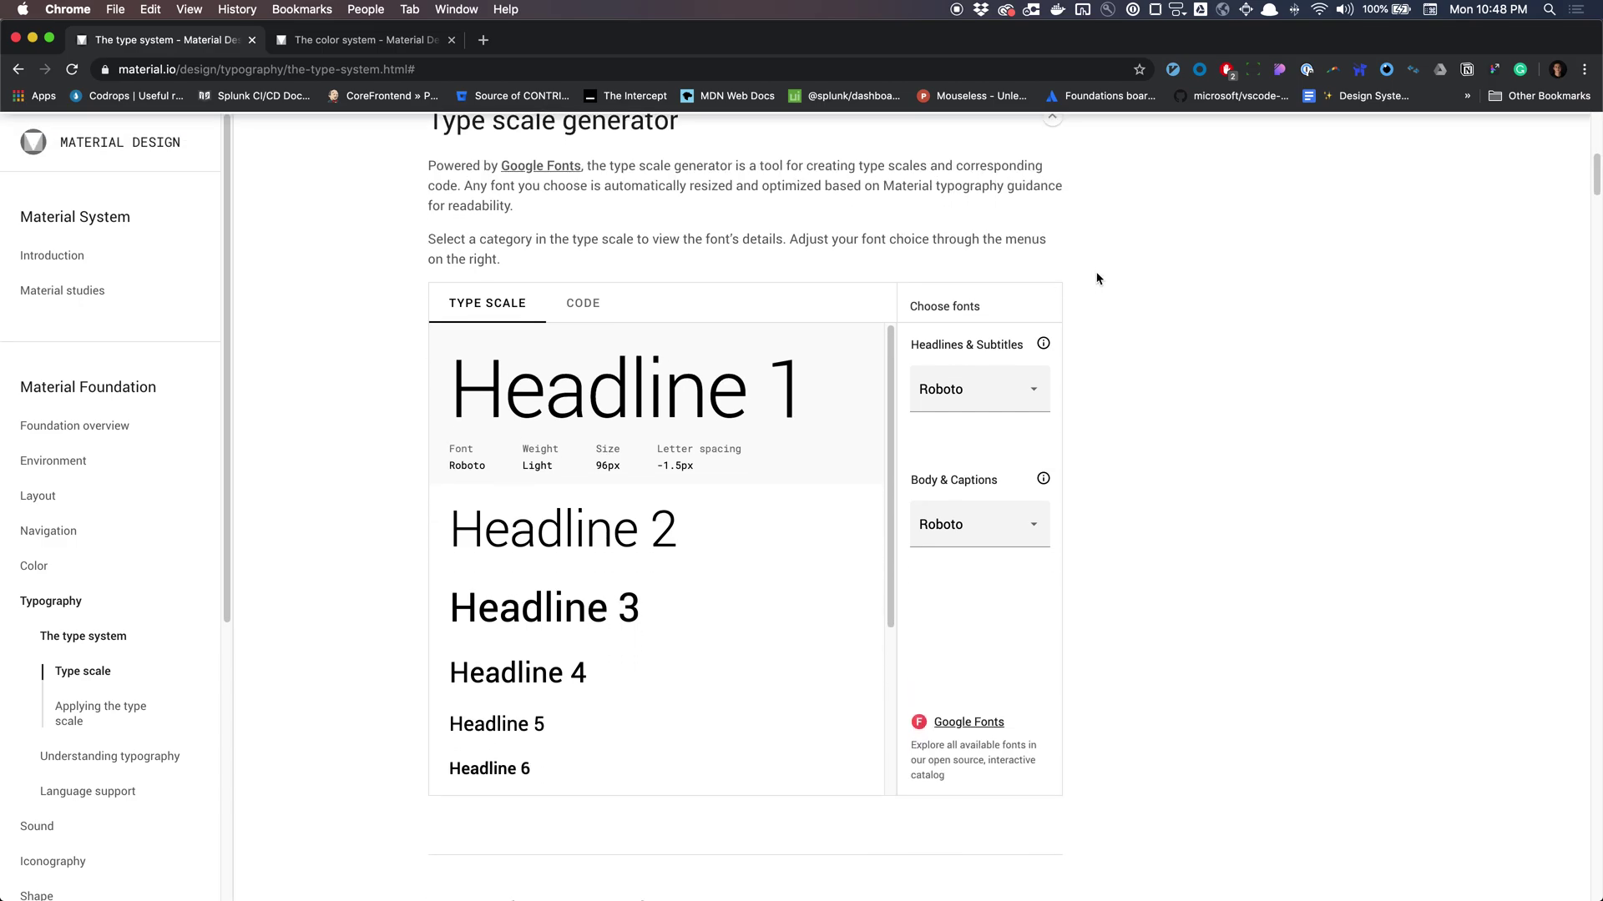
# - Switch the generator's headline font to Open Sans, then back to Roboto
pyautogui.moveTo(1044, 338)
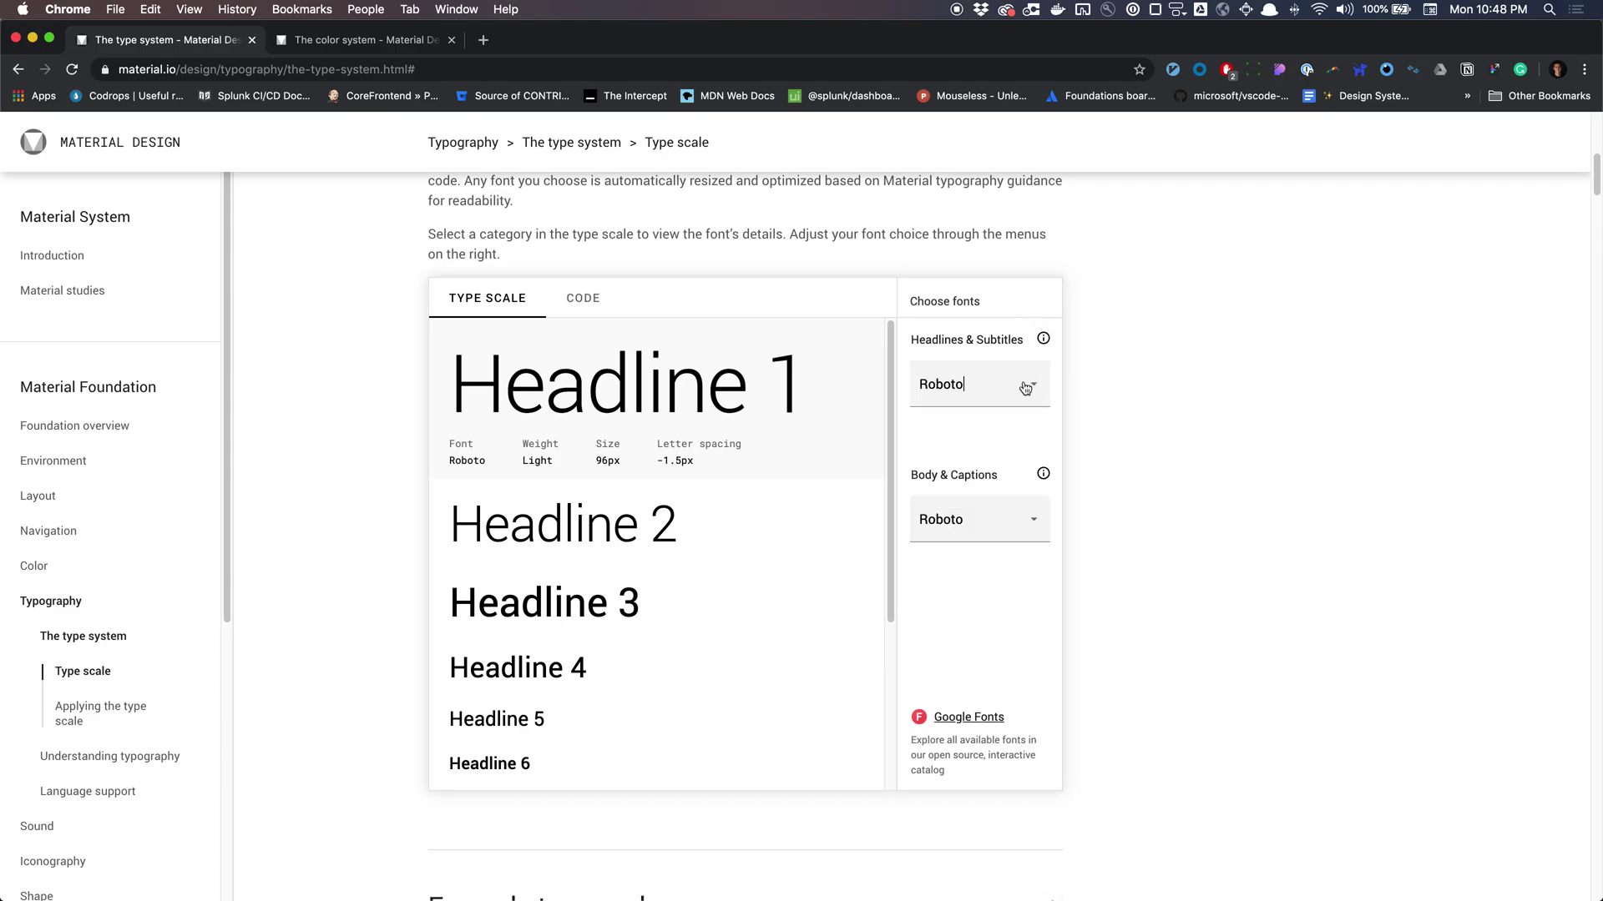
pyautogui.click(1026, 388)
pyautogui.click(970, 493)
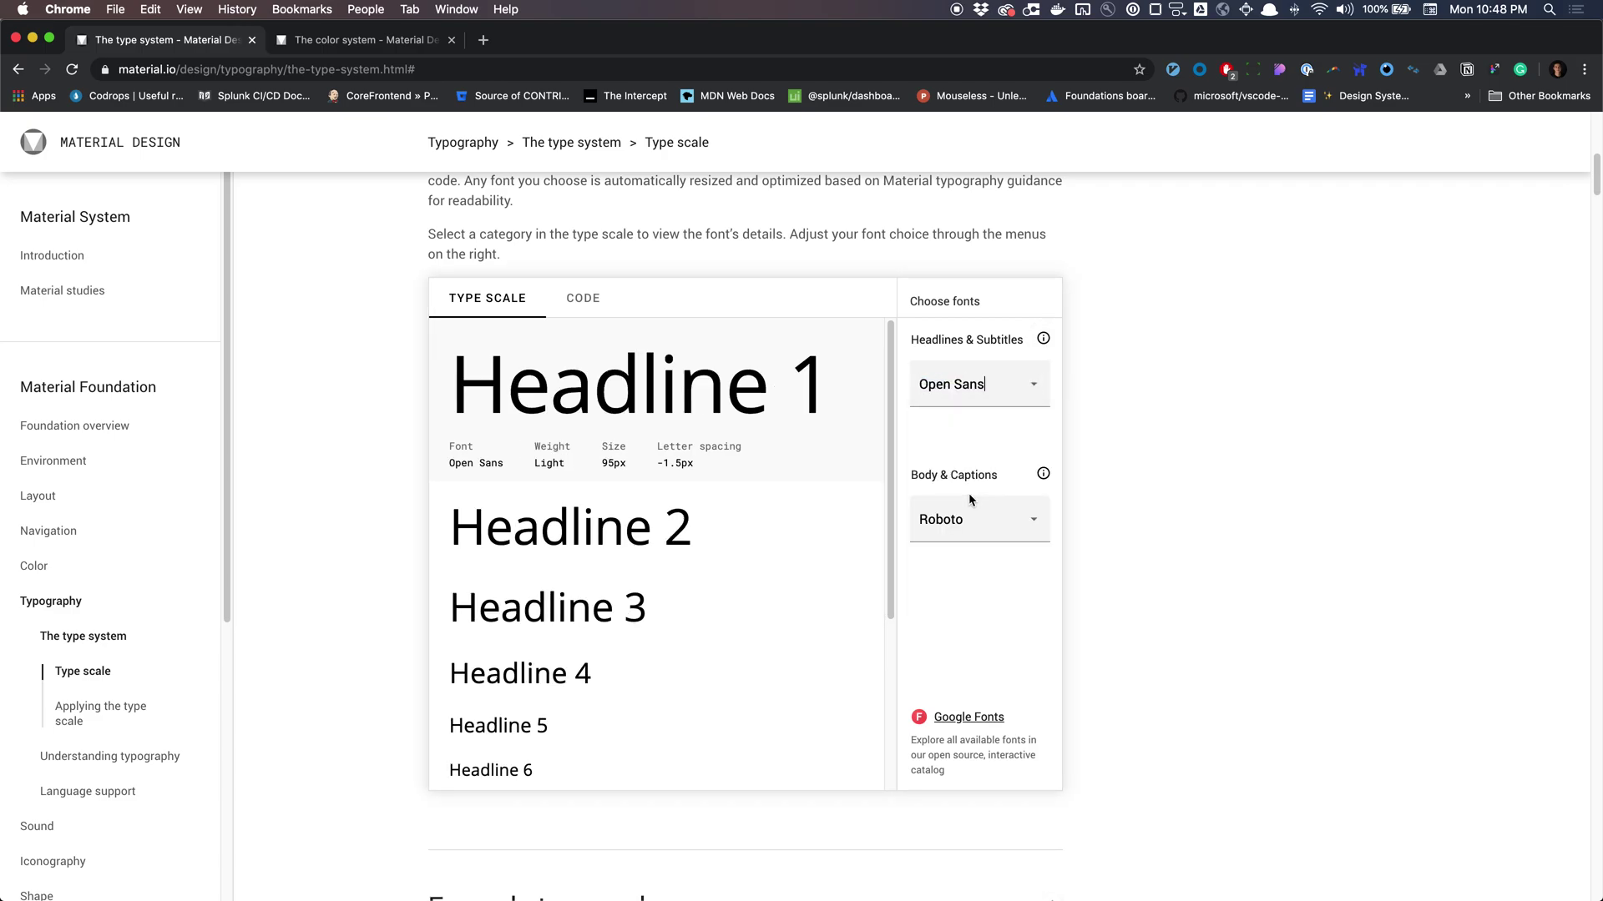
pyautogui.click(983, 389)
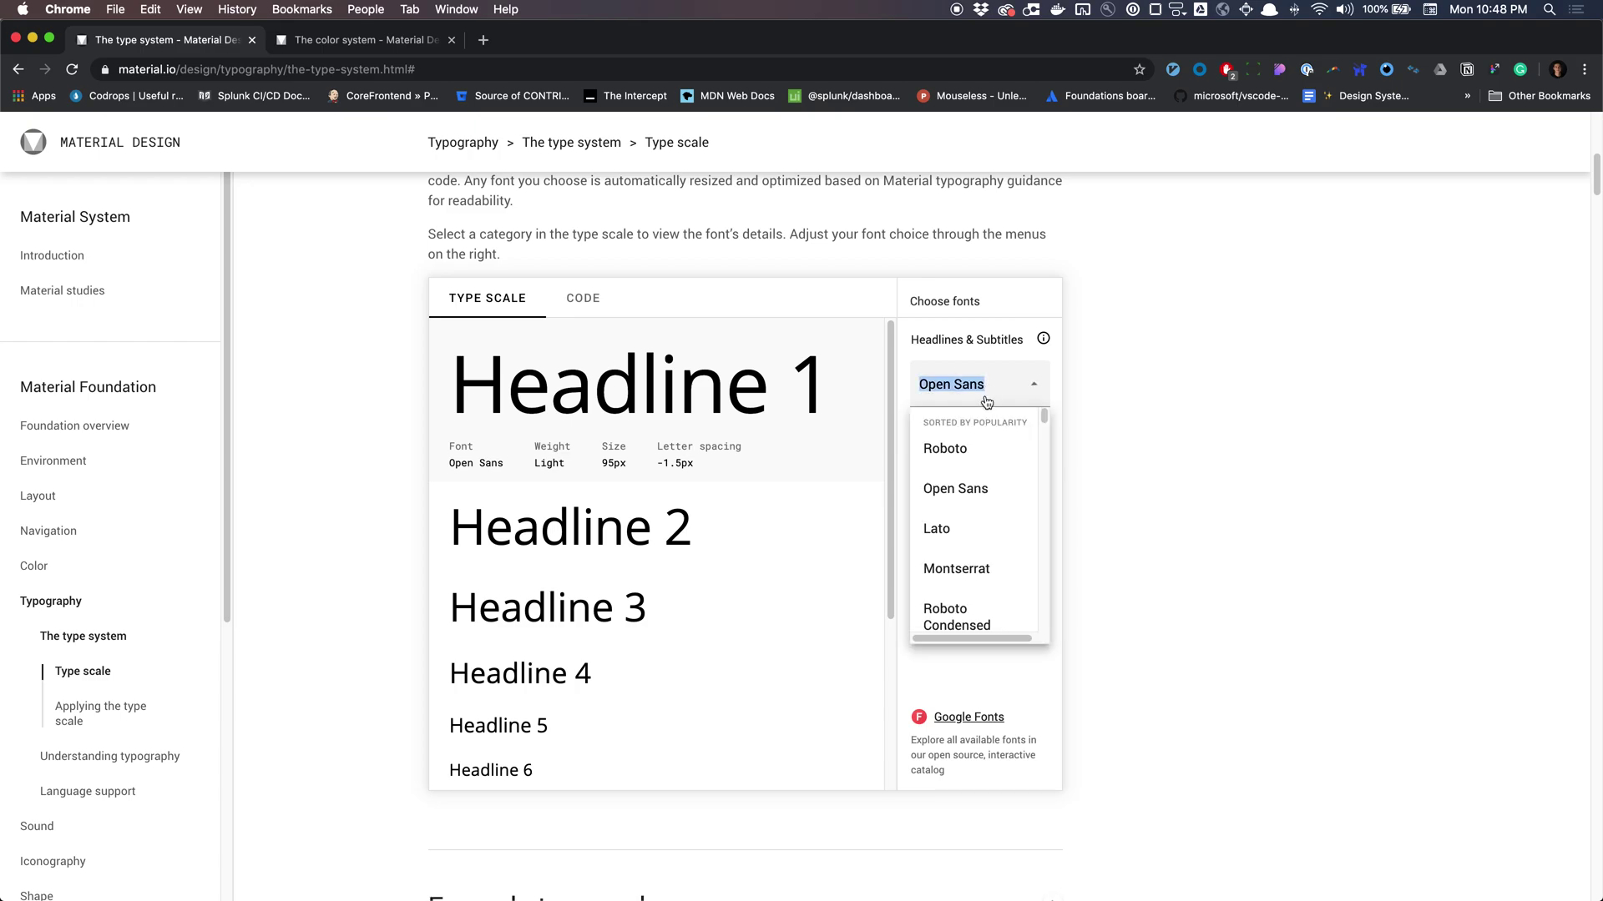
pyautogui.click(996, 457)
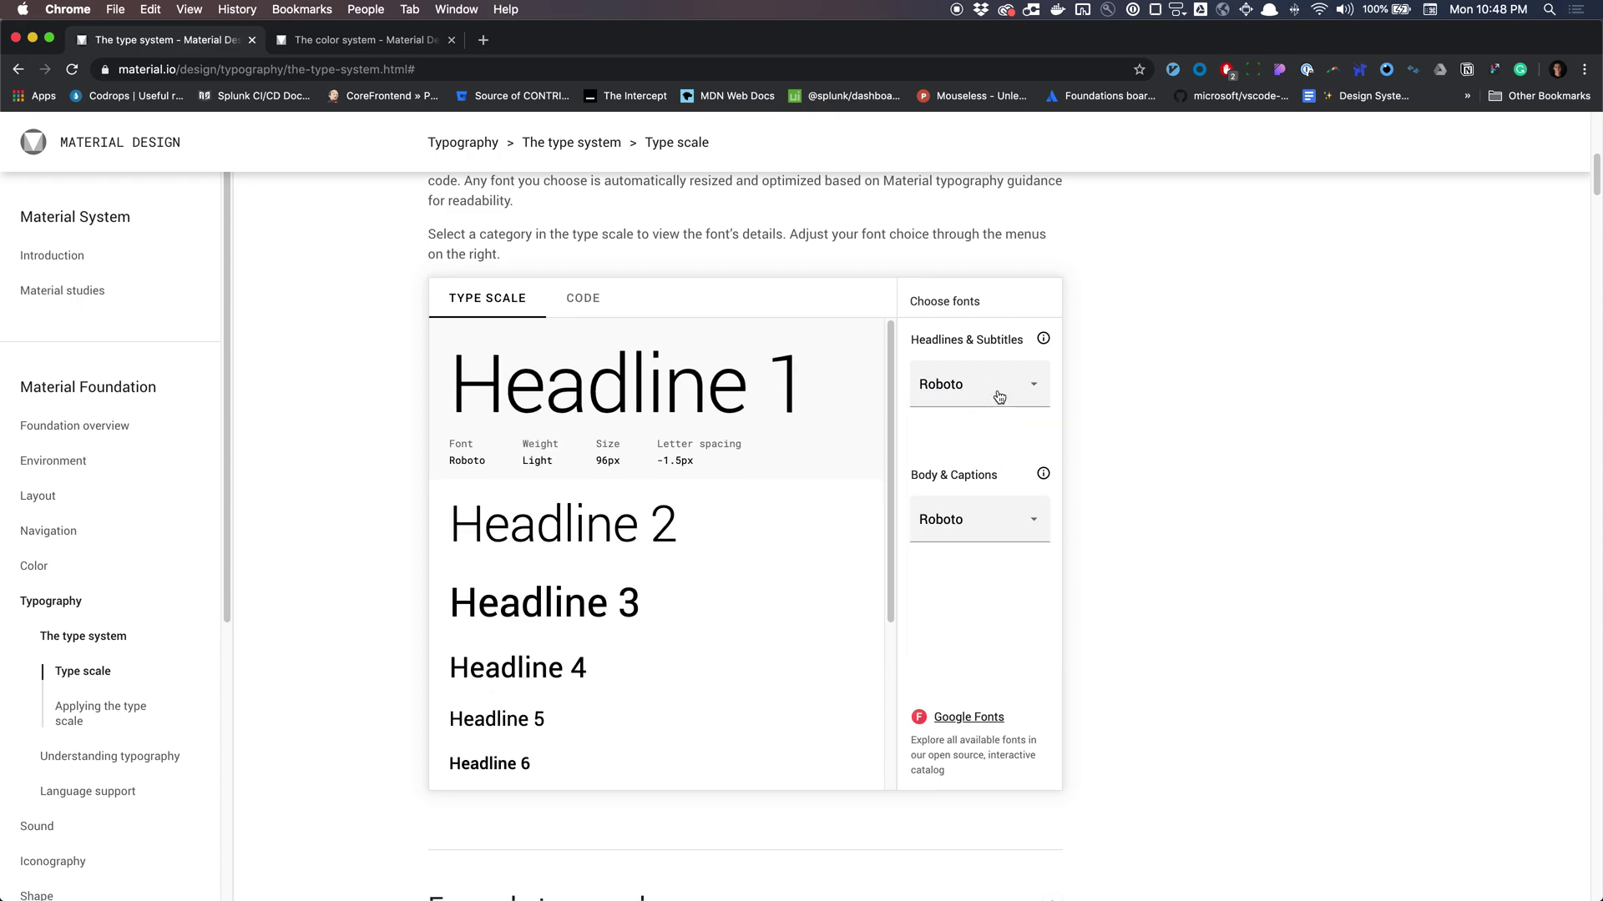
# - Keep Roboto for headlines and open the Body & Captions font list
pyautogui.click(998, 395)
pyautogui.scroll(-10, 1016, 506)
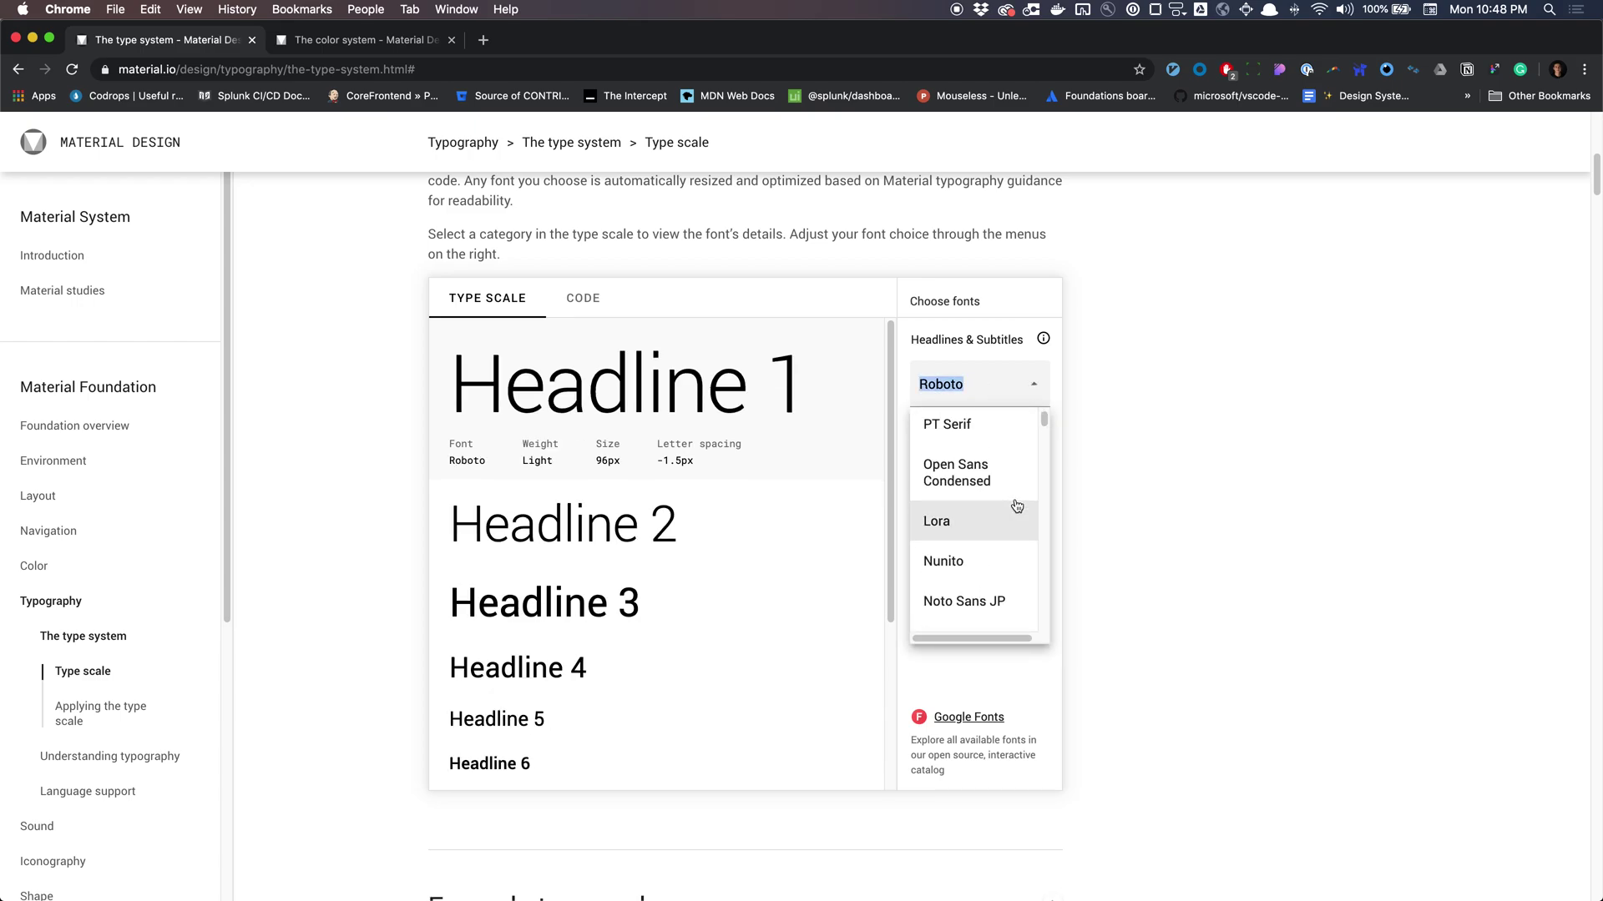
pyautogui.scroll(1, 1016, 506)
pyautogui.scroll(5, 1017, 505)
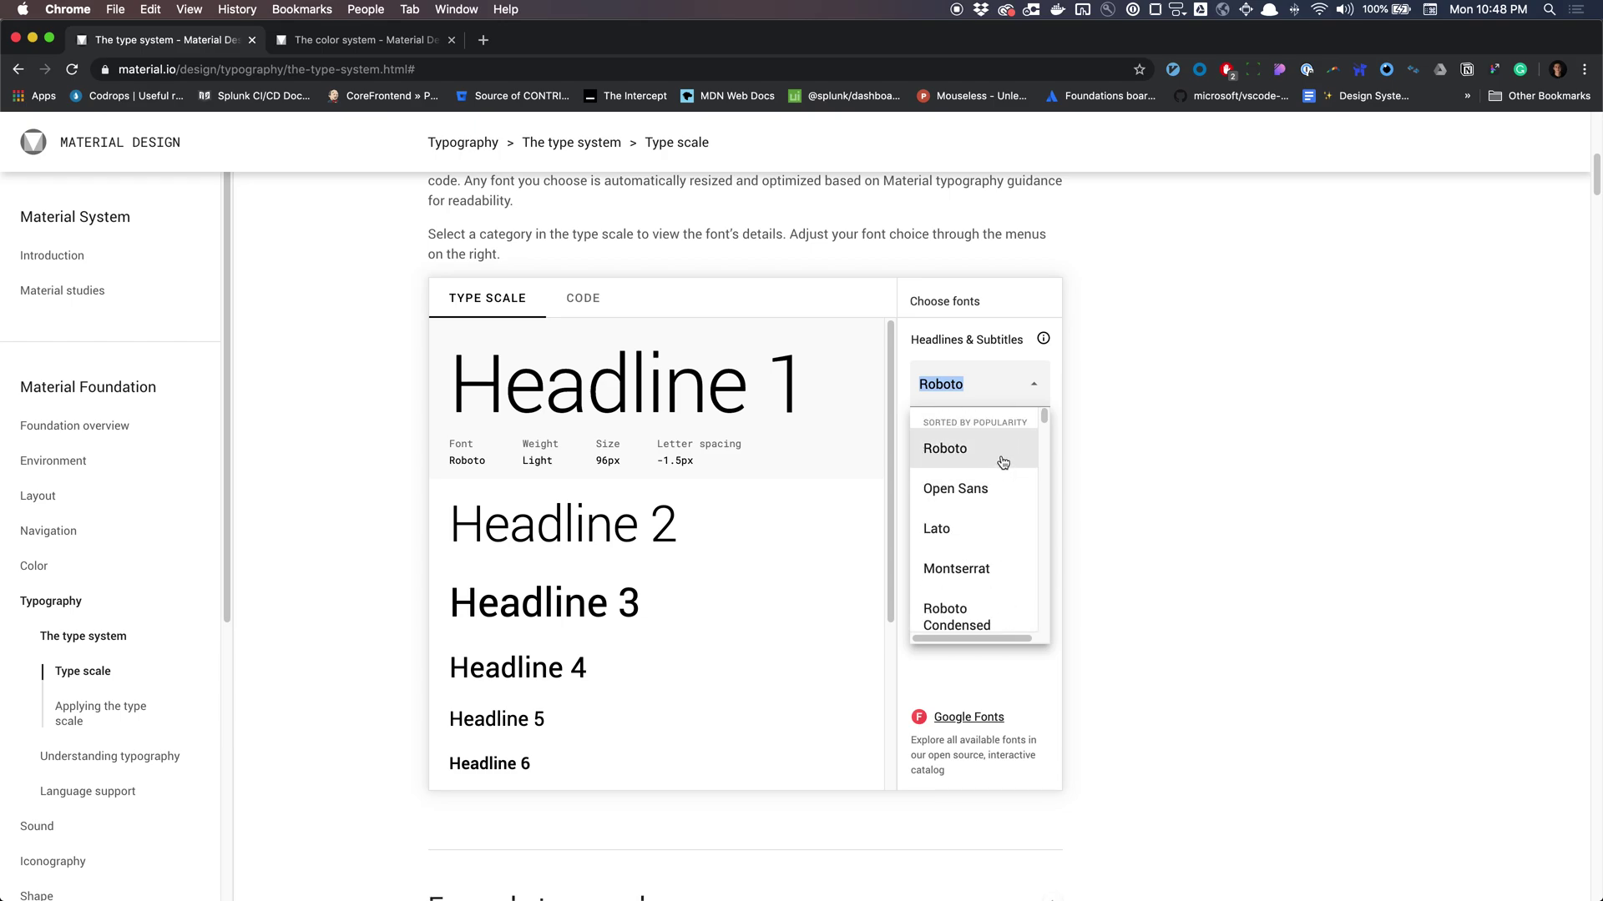
pyautogui.click(1000, 454)
pyautogui.click(1034, 518)
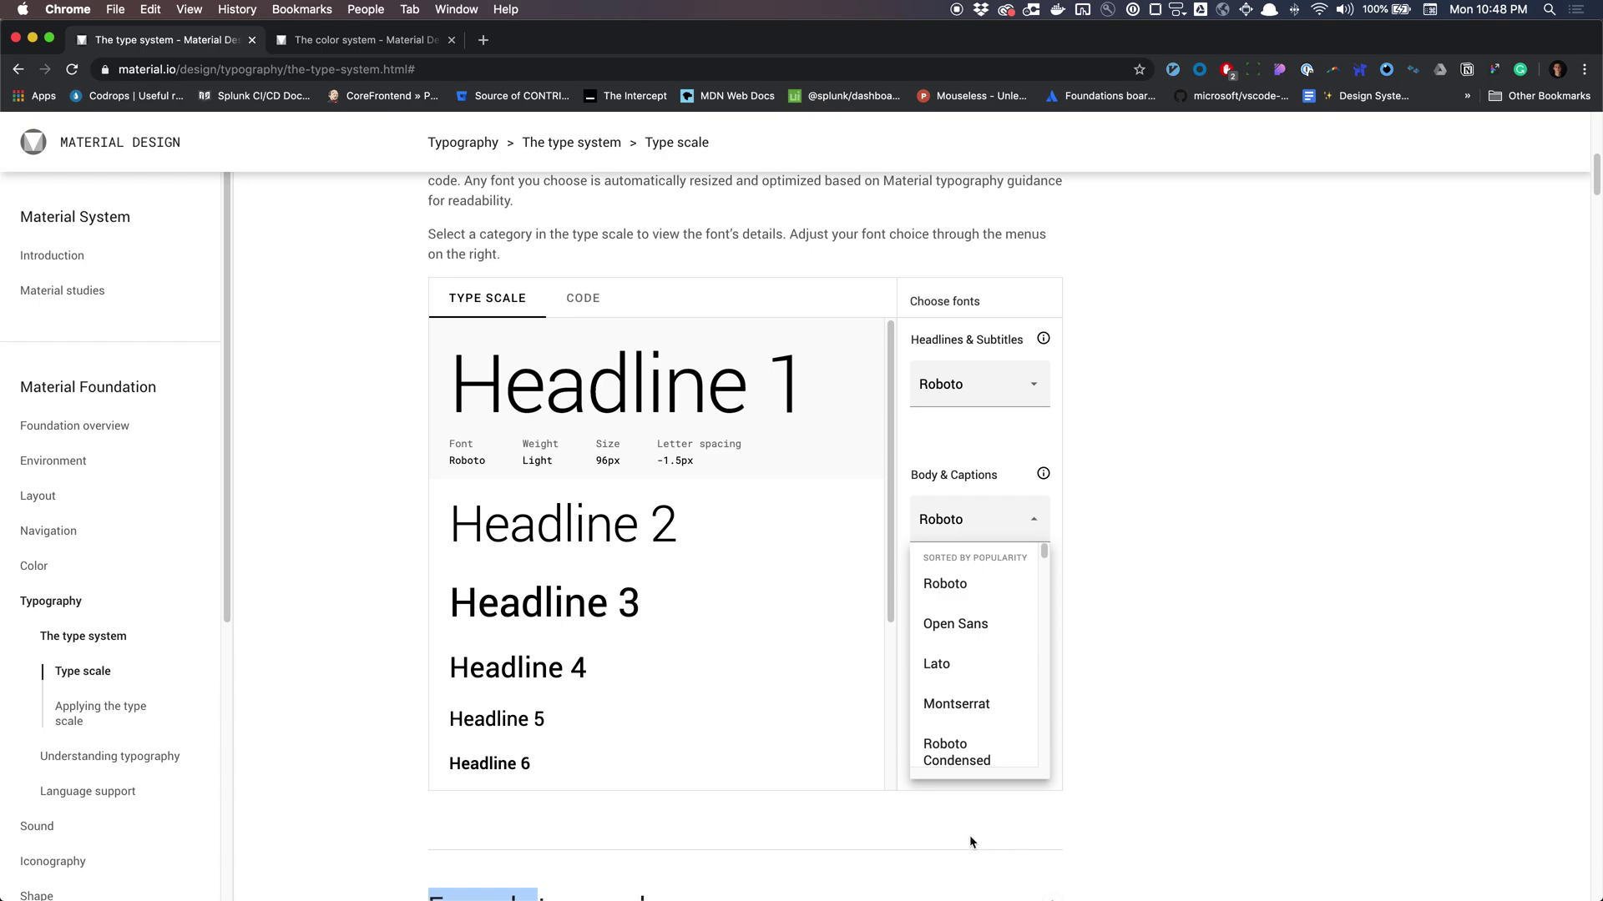
# - Scroll to the example type scale table, then return to the Figma Material Design file
pyautogui.scroll(-1, 960, 837)
pyautogui.scroll(-15, 763, 468)
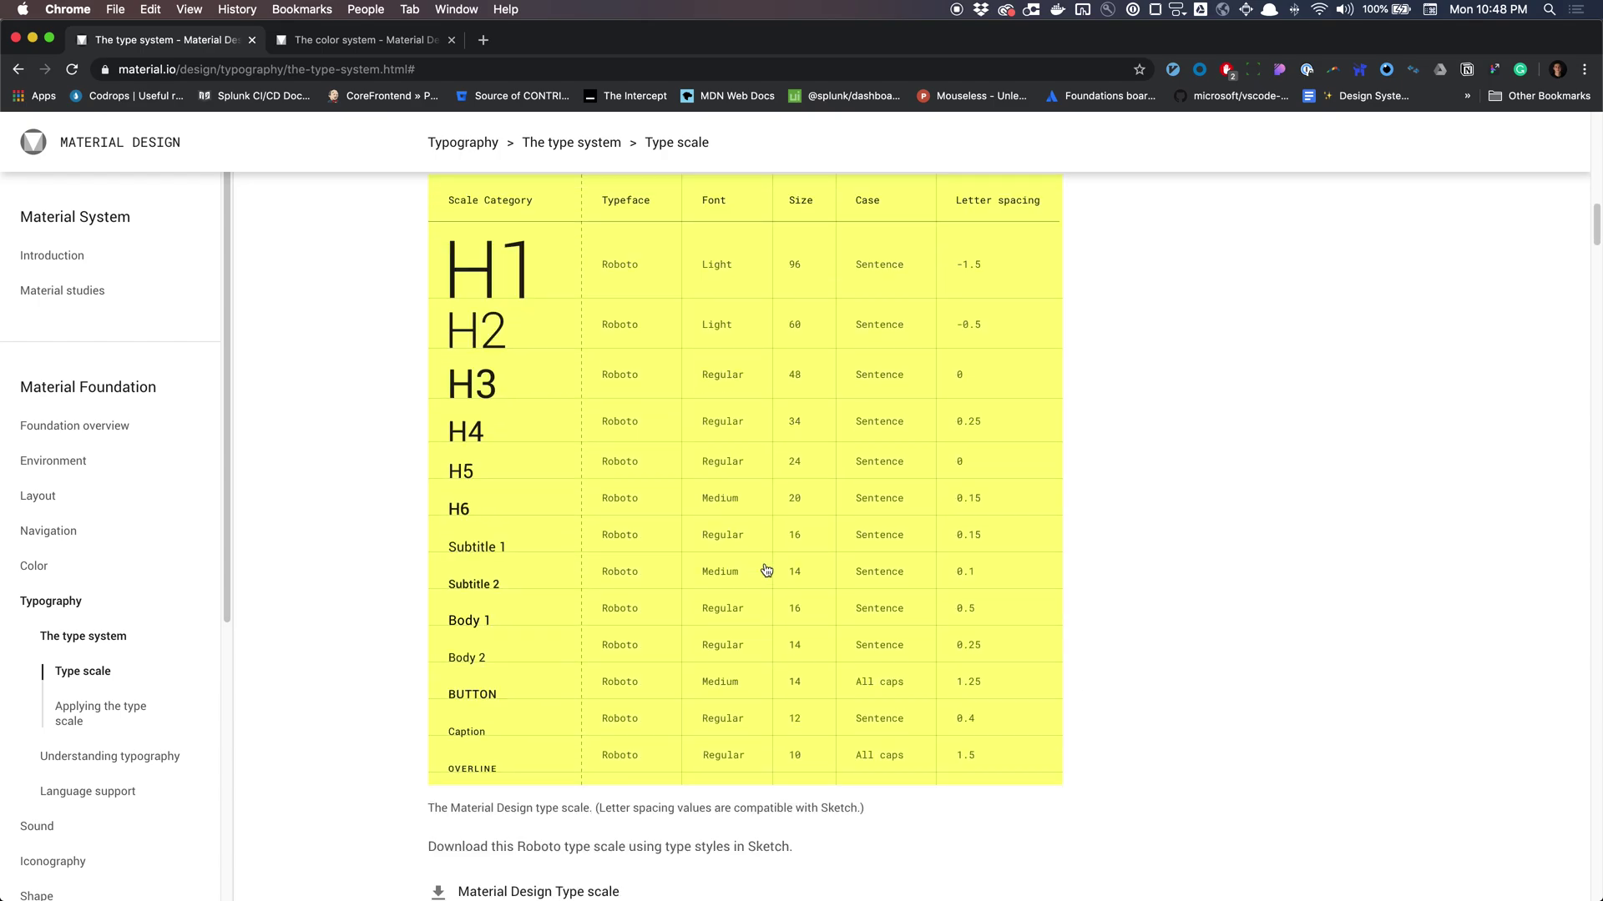
pyautogui.scroll(10, 767, 570)
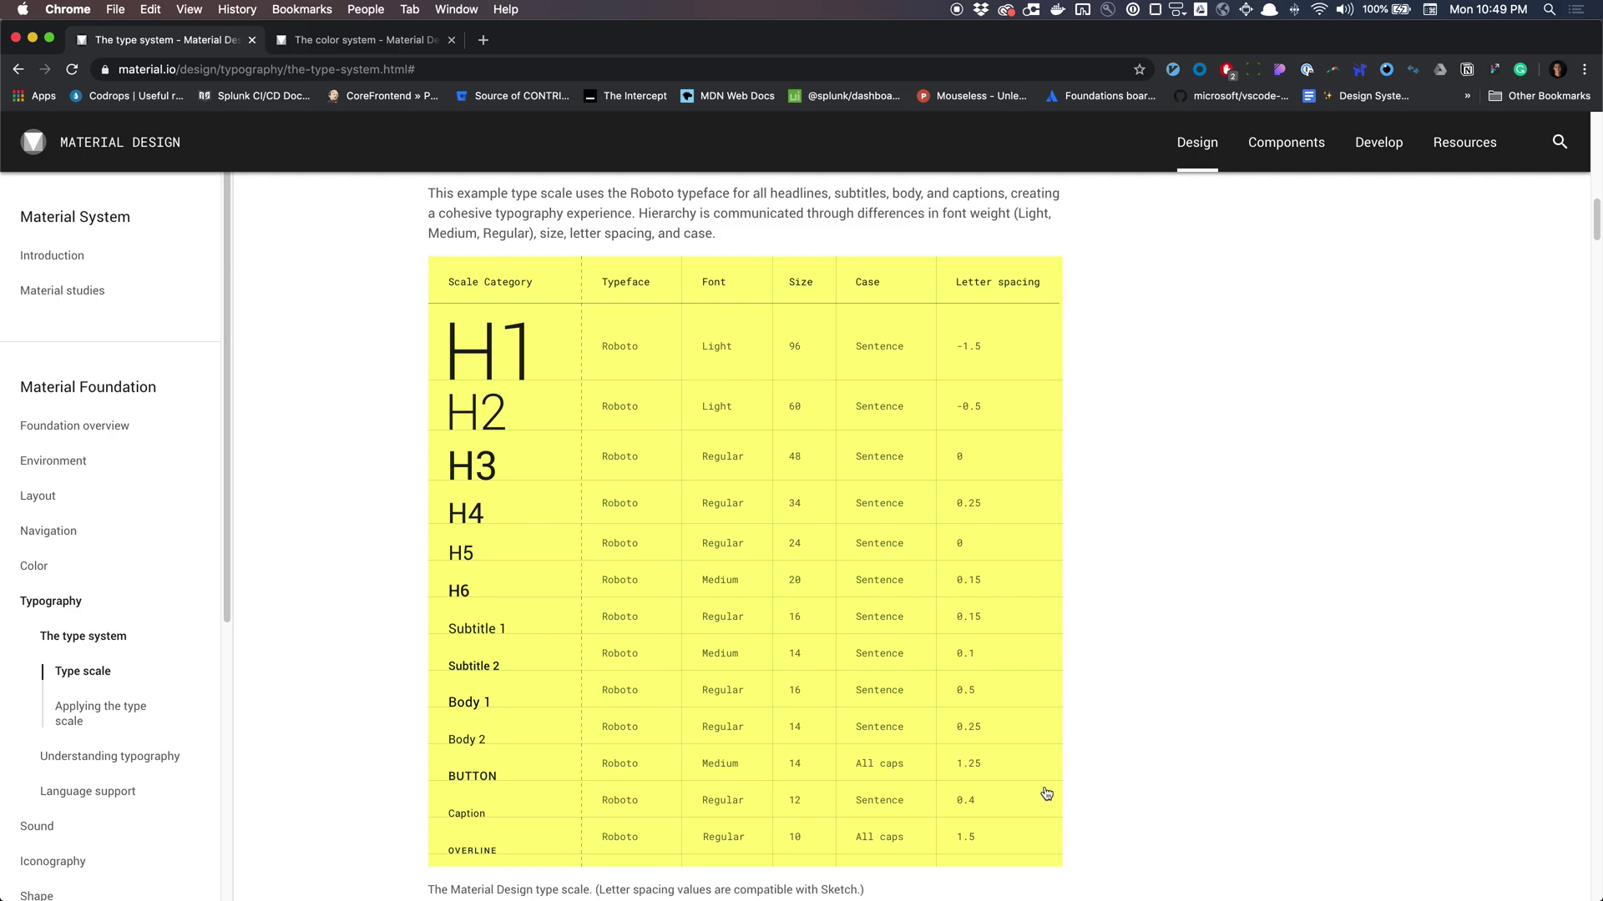
pyautogui.press('super+Tab')
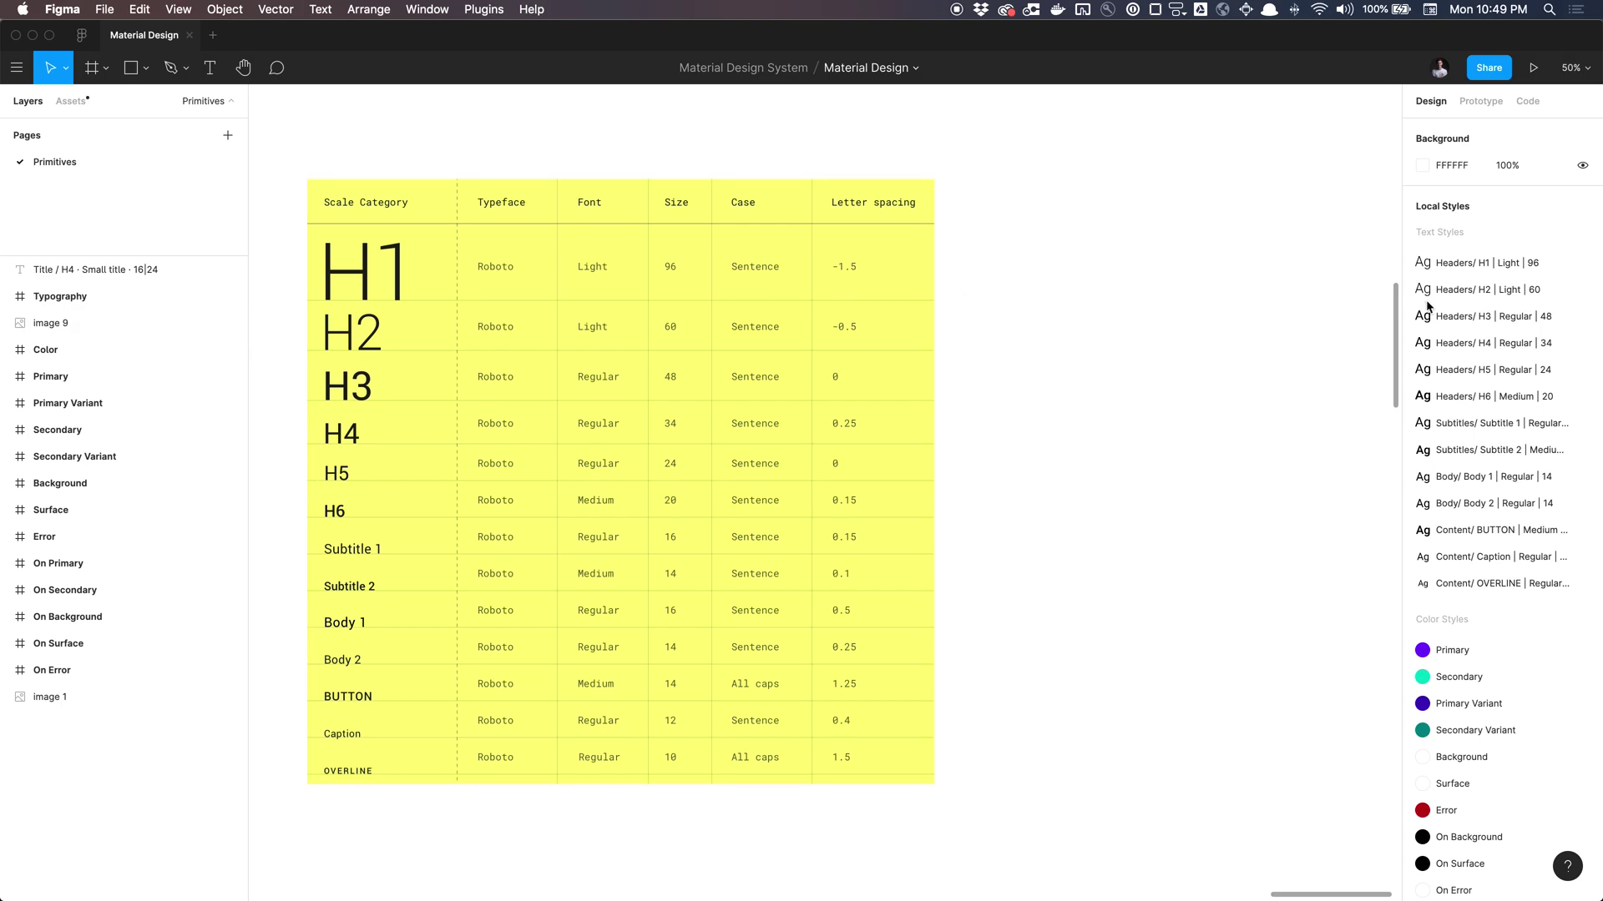
# - Delete the Headers/H1 text styles from Local Styles, leaving only the colour styles
pyautogui.rightClick(1467, 258)
pyautogui.click(1494, 292)
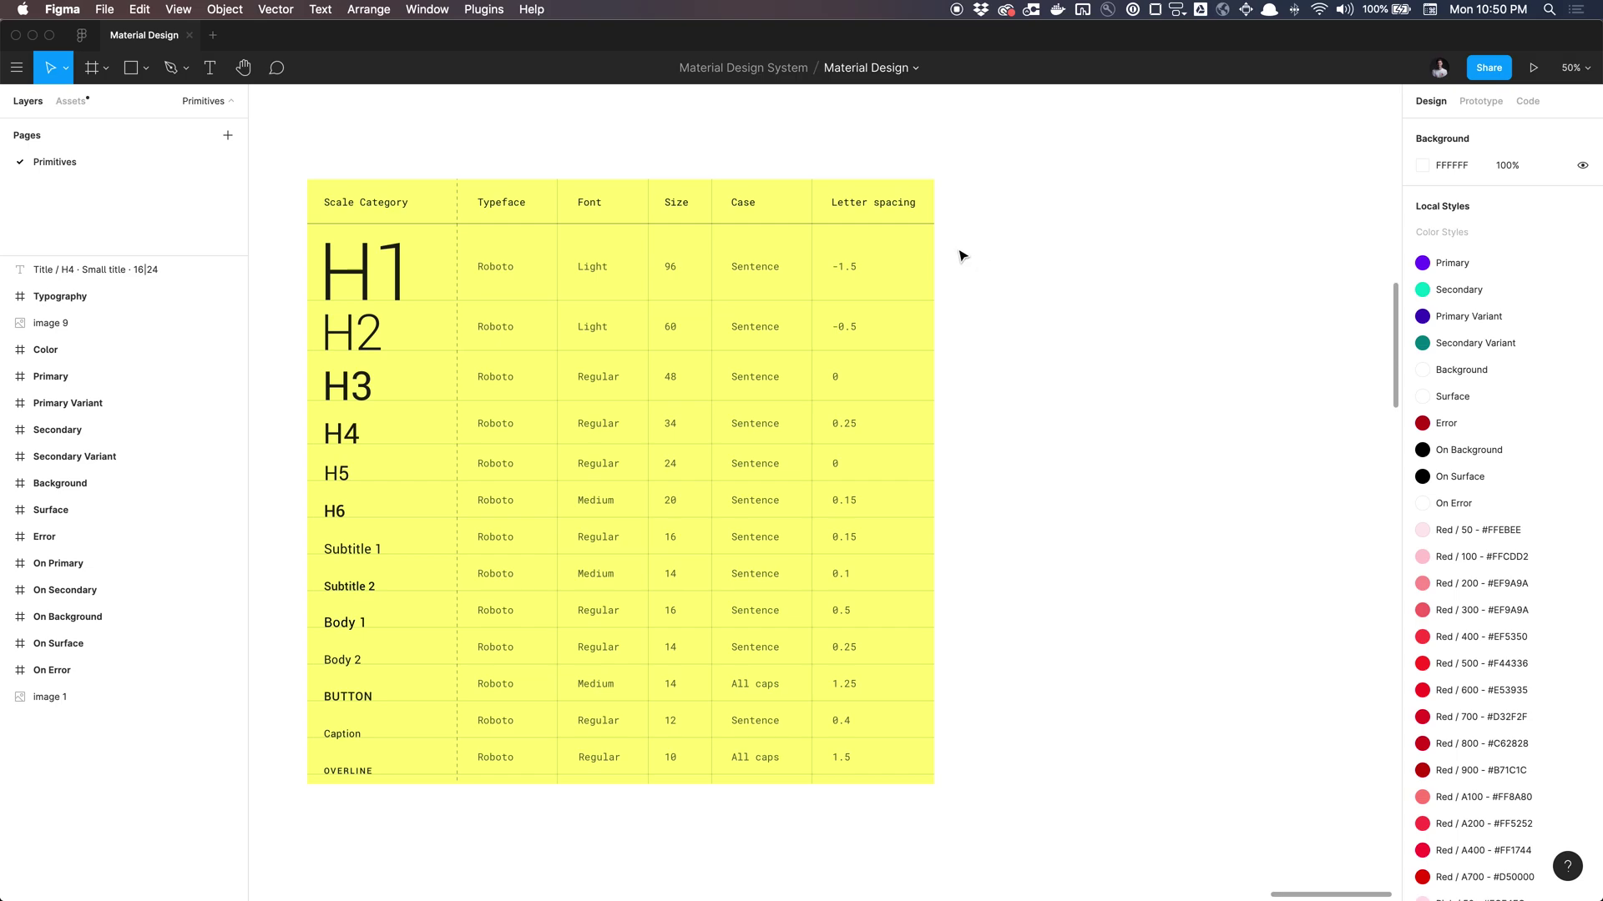
# - Create an auto-width text layer reading 'H1' to the right of the type scale table
pyautogui.press('t')
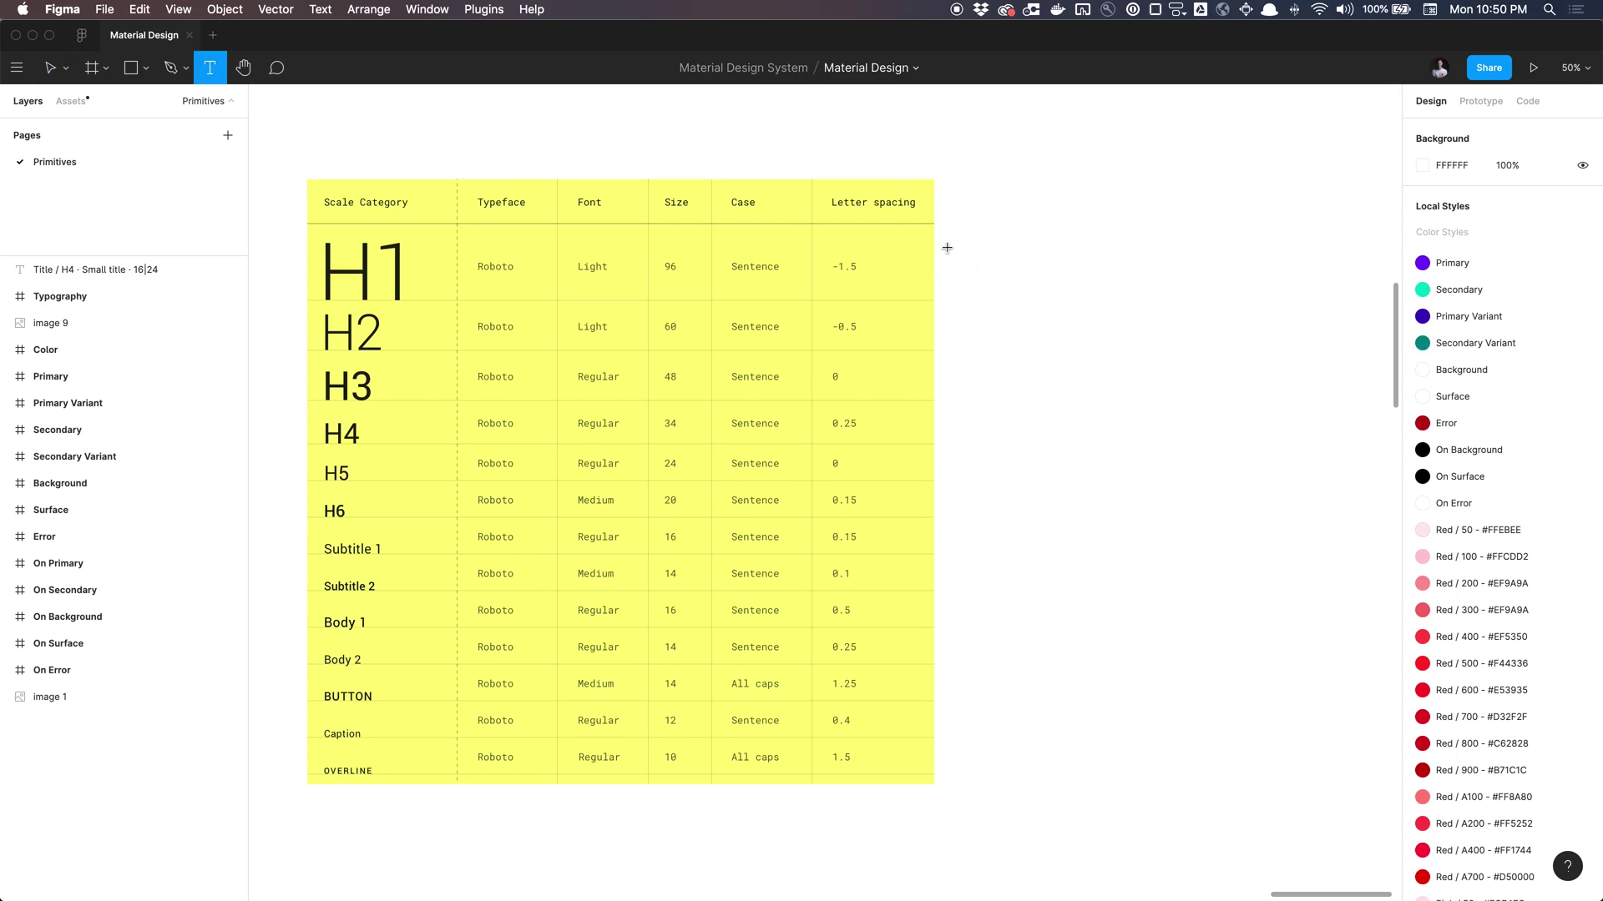
pyautogui.moveTo(944, 233); pyautogui.dragTo(1049, 293)
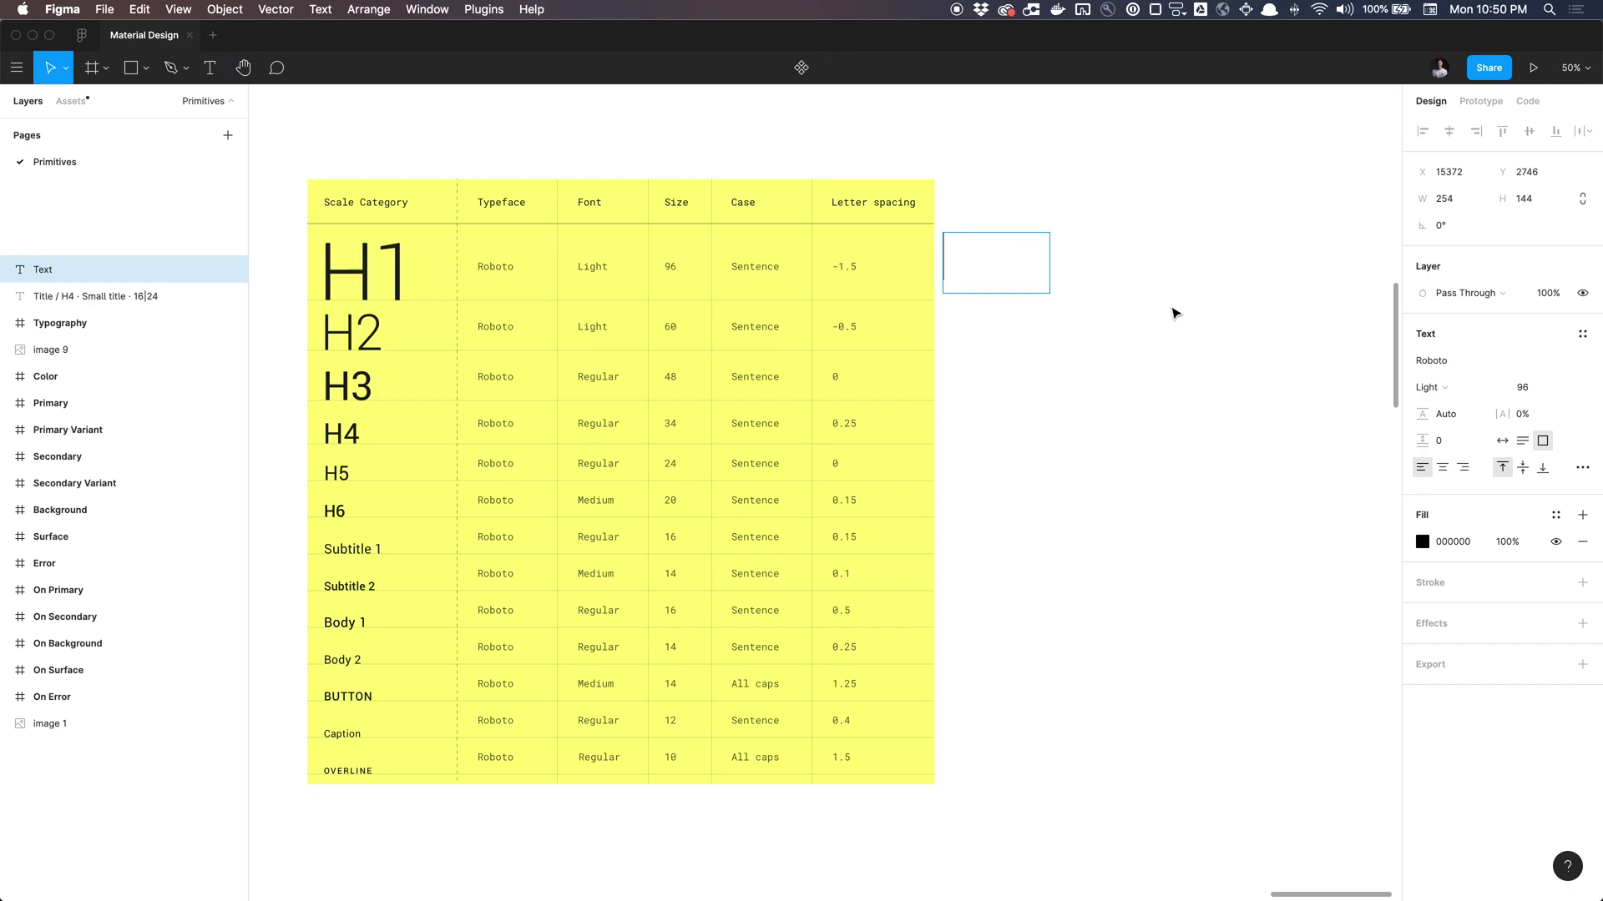
pyautogui.write('H1')
pyautogui.click(1507, 442)
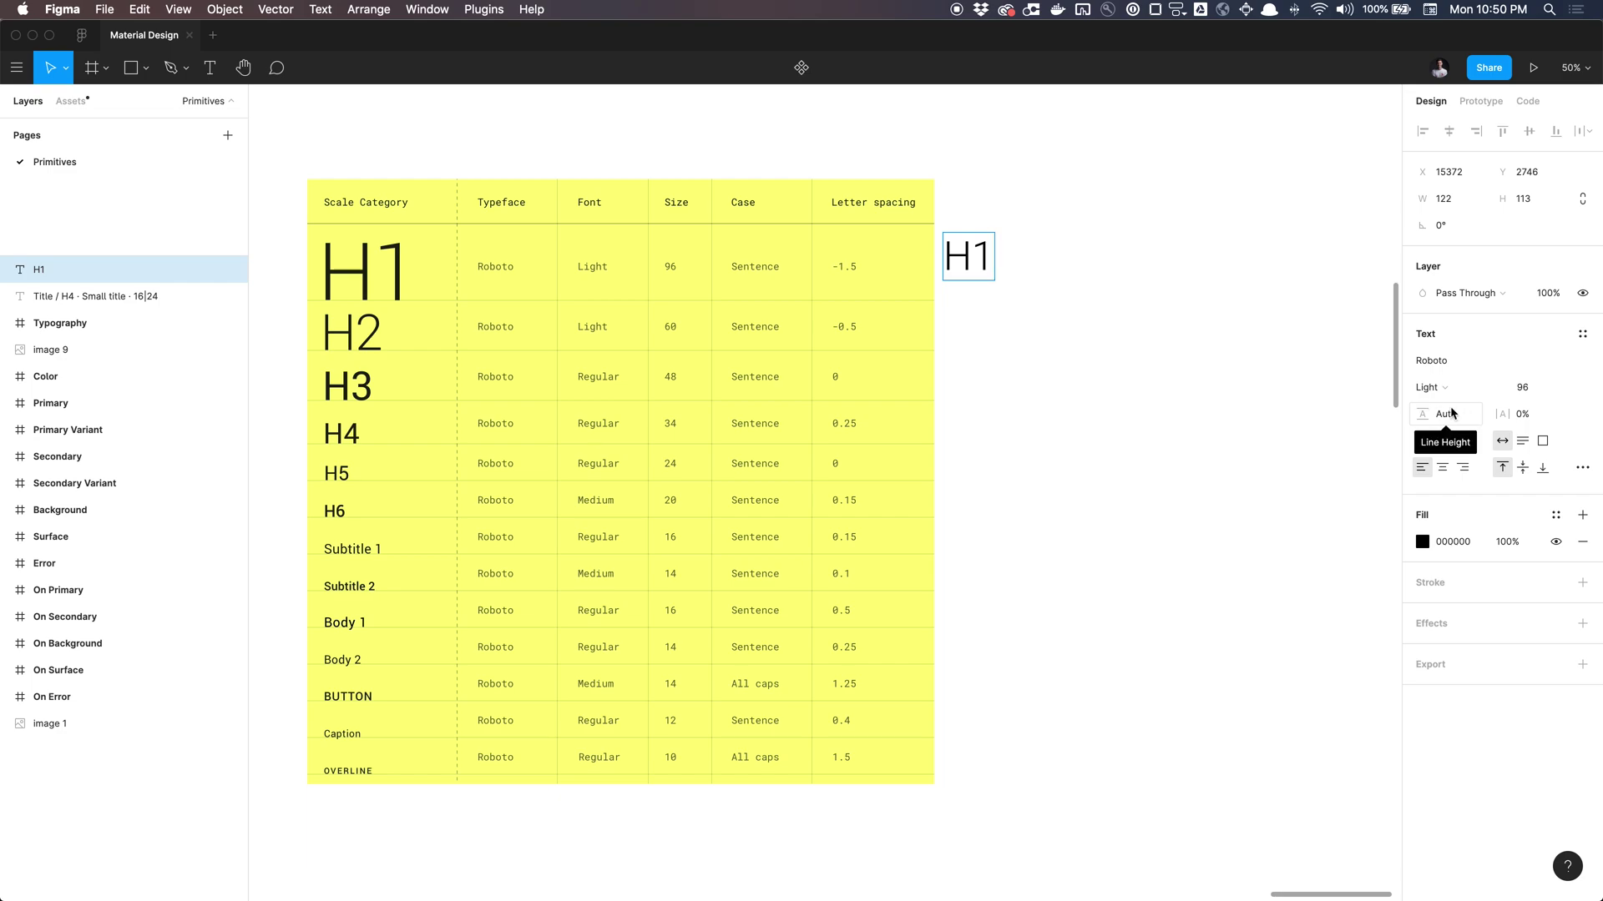
# - Apply -1.5% letter spacing to all of the H1 text
pyautogui.click(1527, 417)
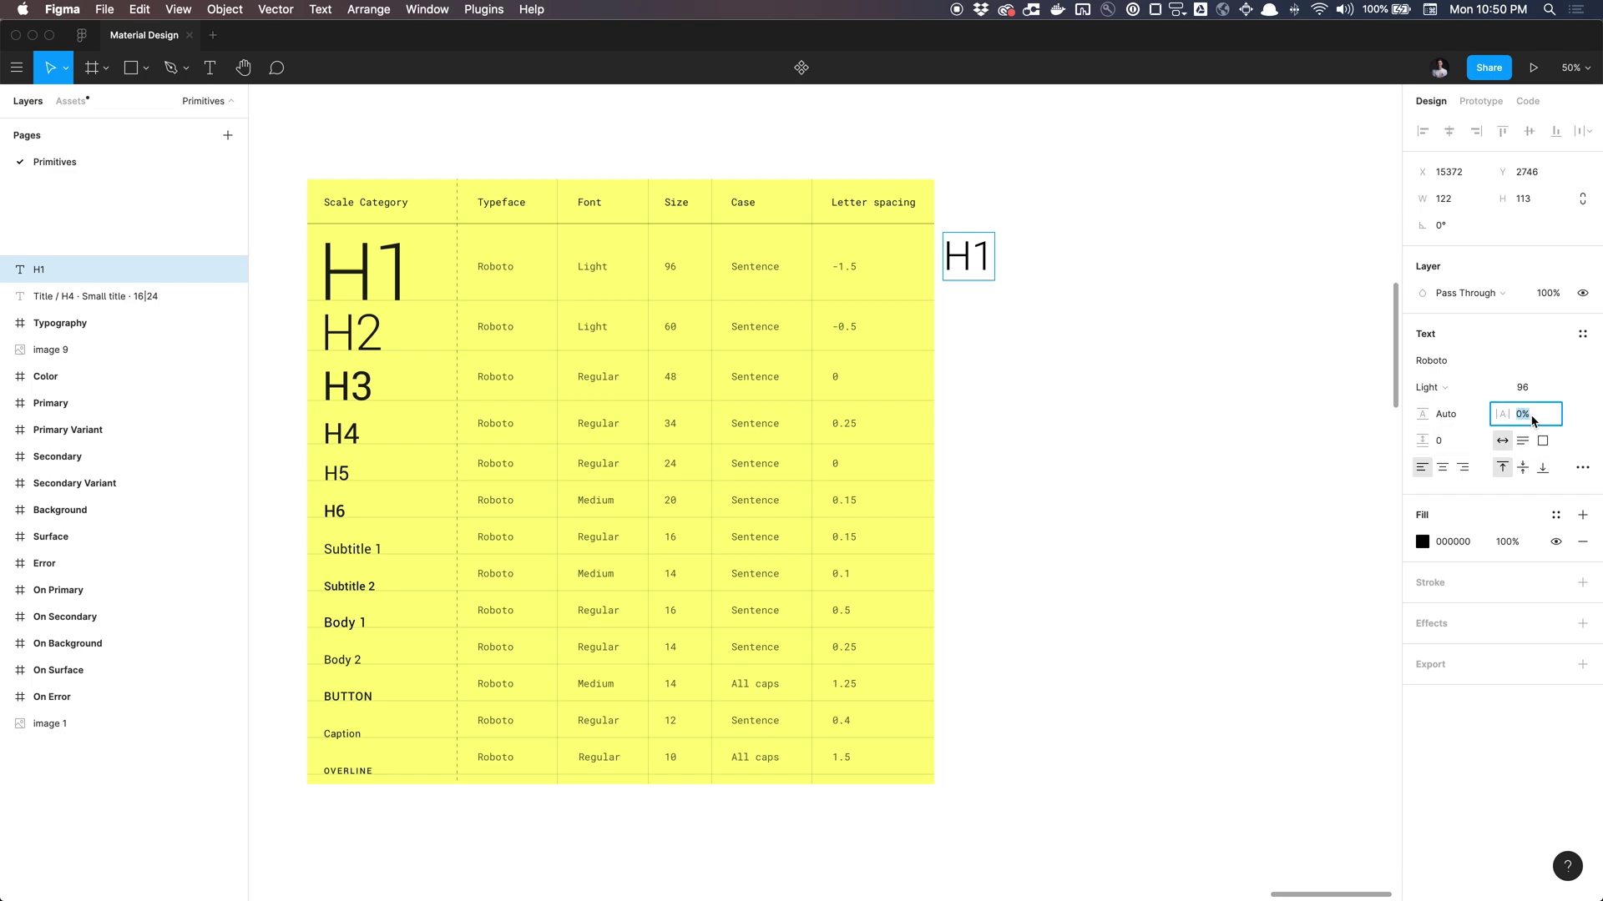
pyautogui.write('-1.5')
pyautogui.press('Escape')
pyautogui.doubleClick(959, 261)
pyautogui.press('super+a')
pyautogui.click(1544, 416)
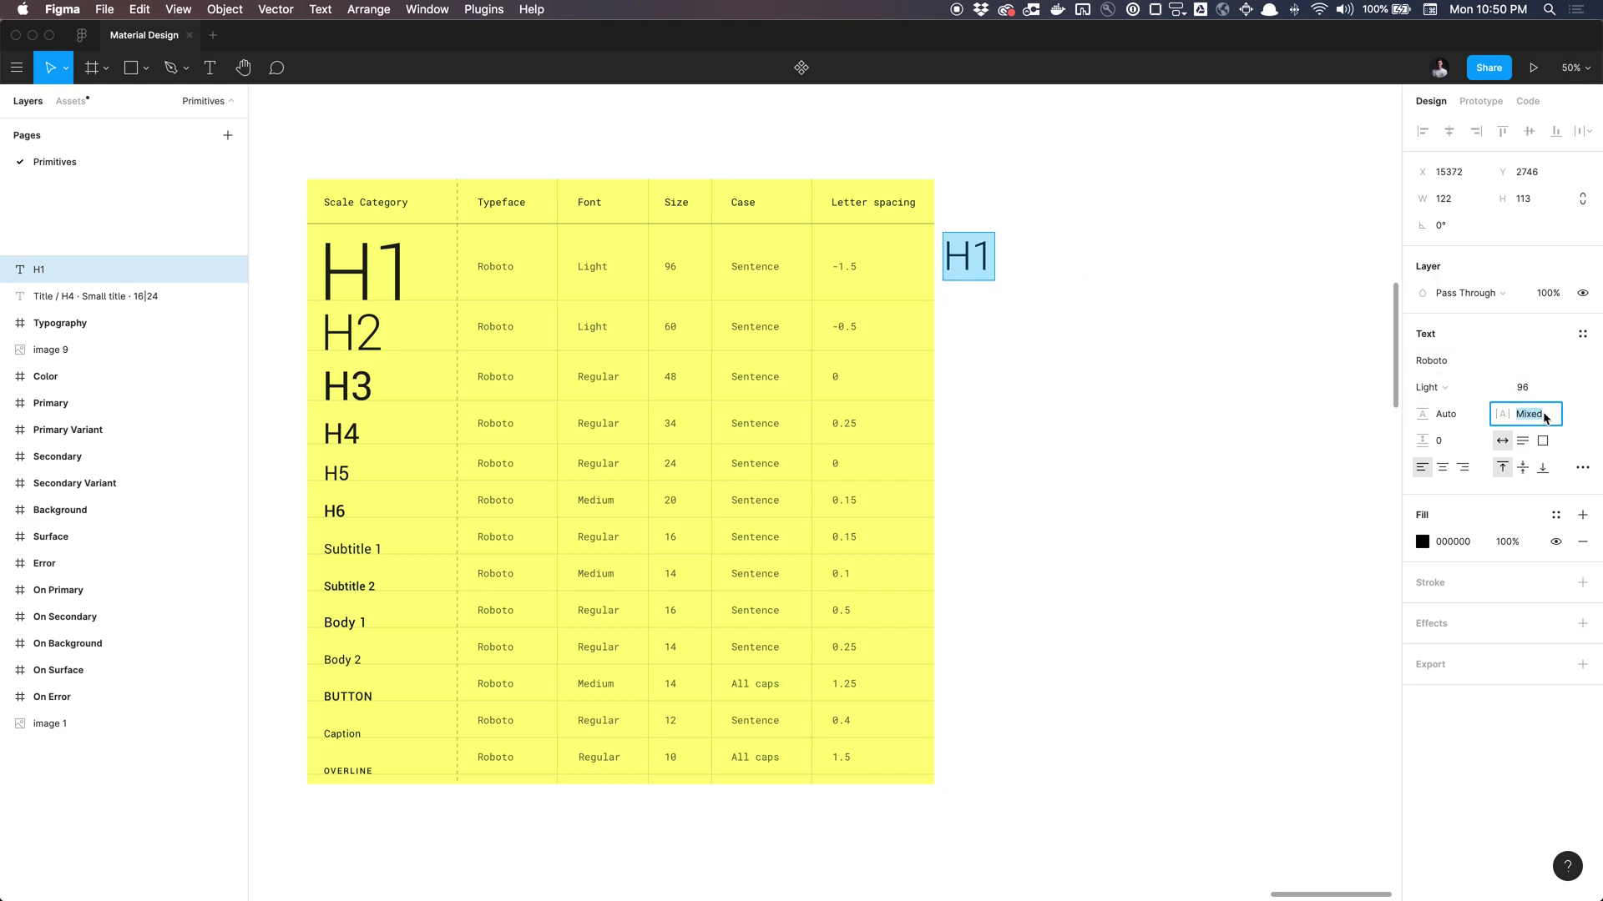
pyautogui.write('-1.5')
pyautogui.press('Return')
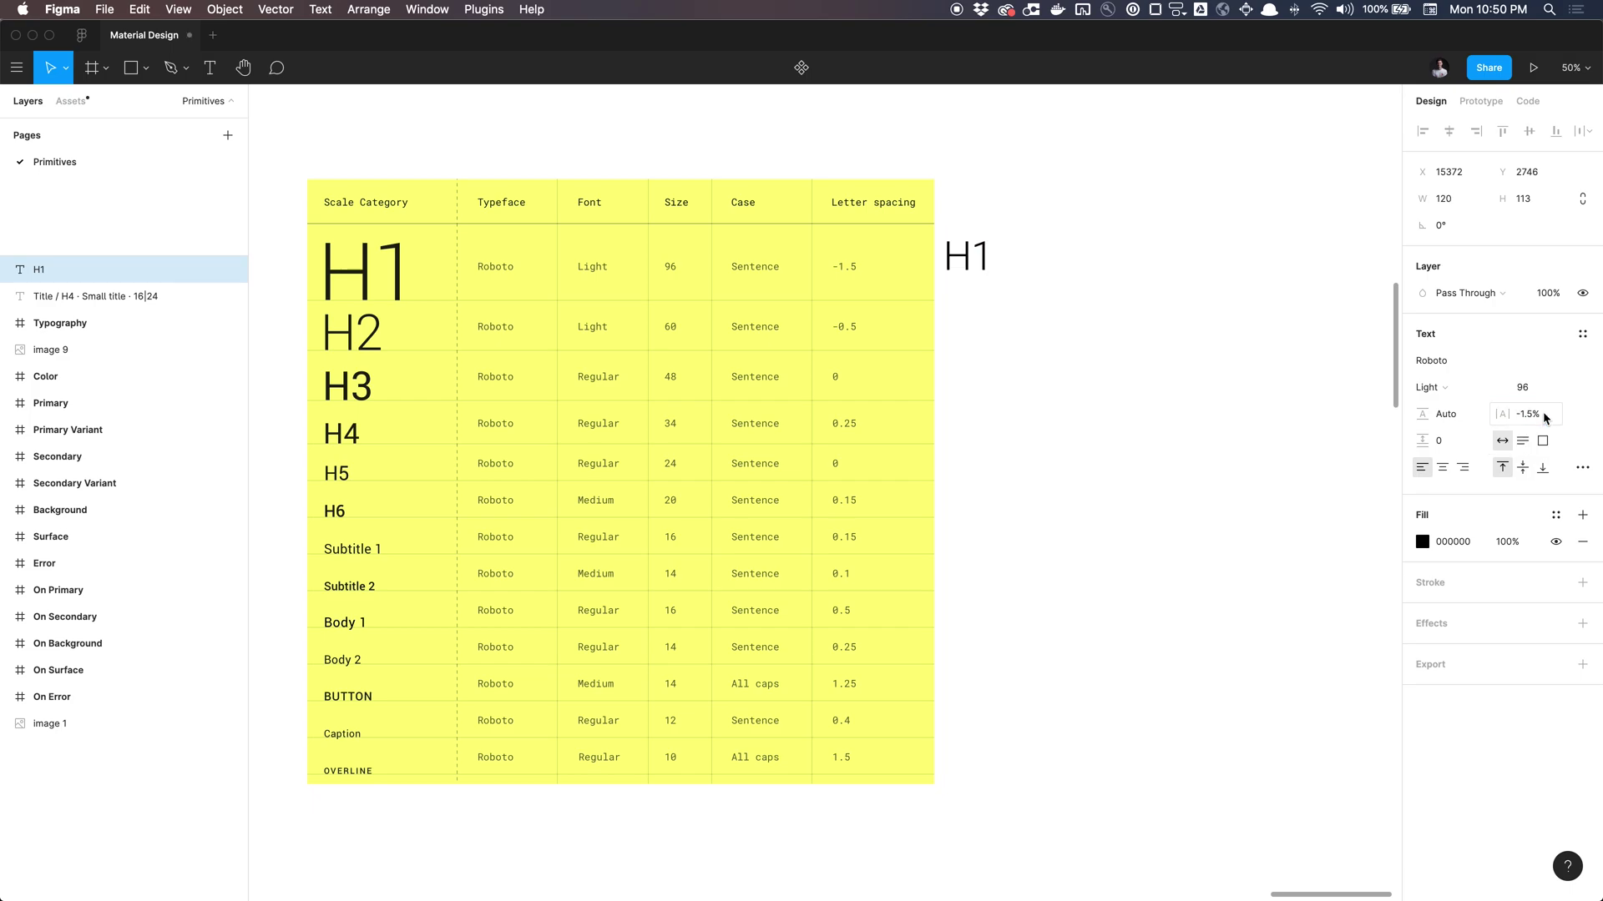
pyautogui.scroll(5, 982, 263)
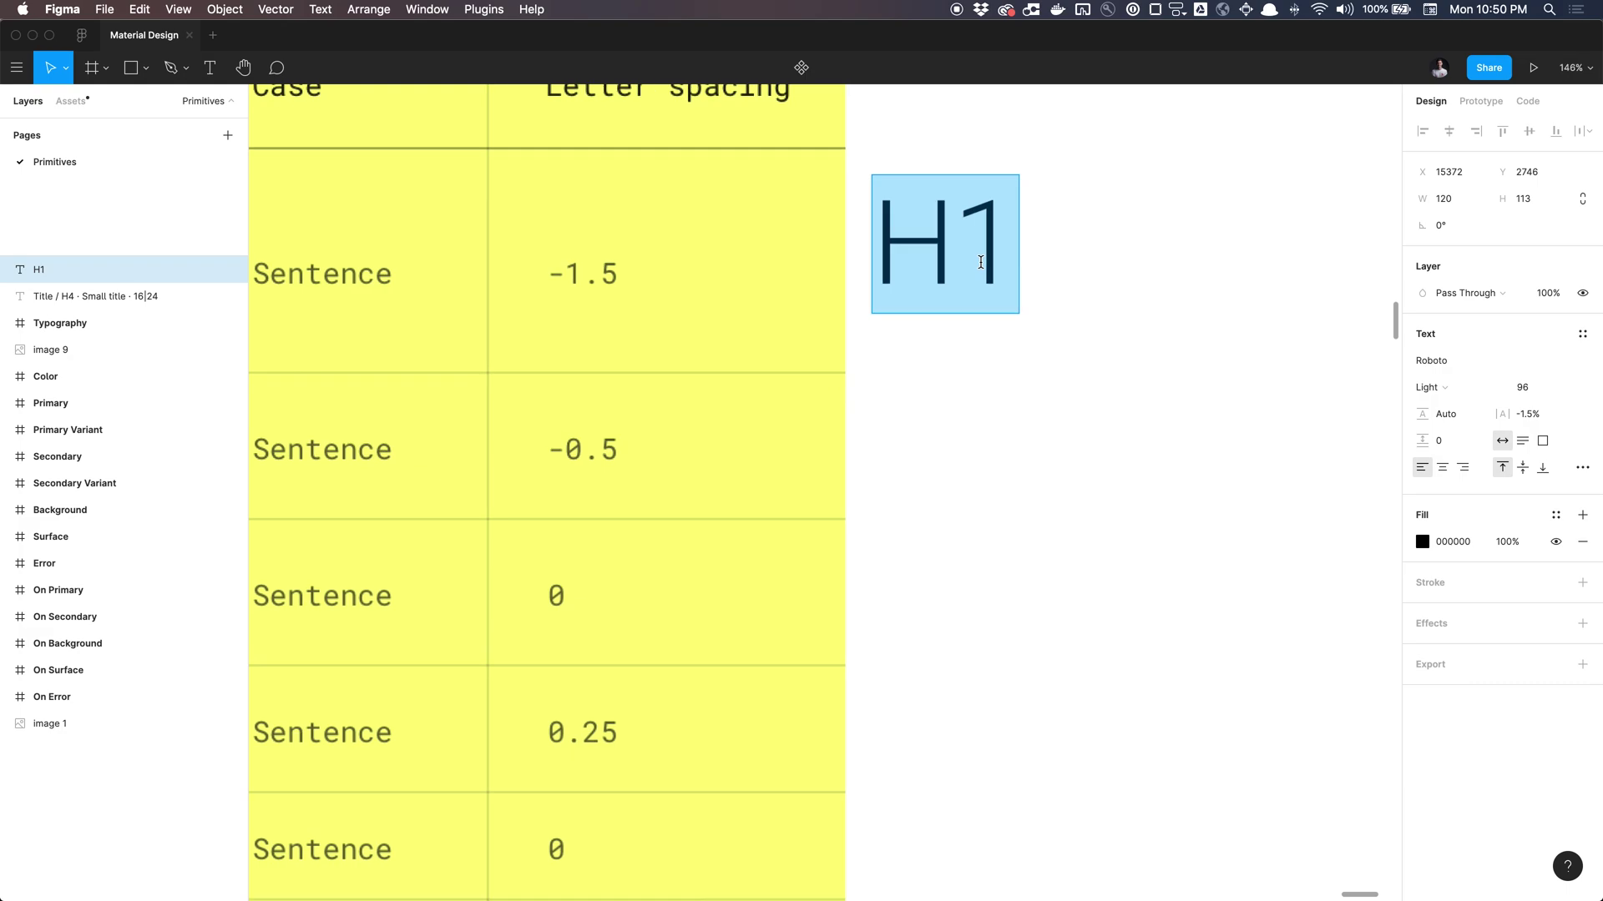
pyautogui.scroll(-5, 956, 255)
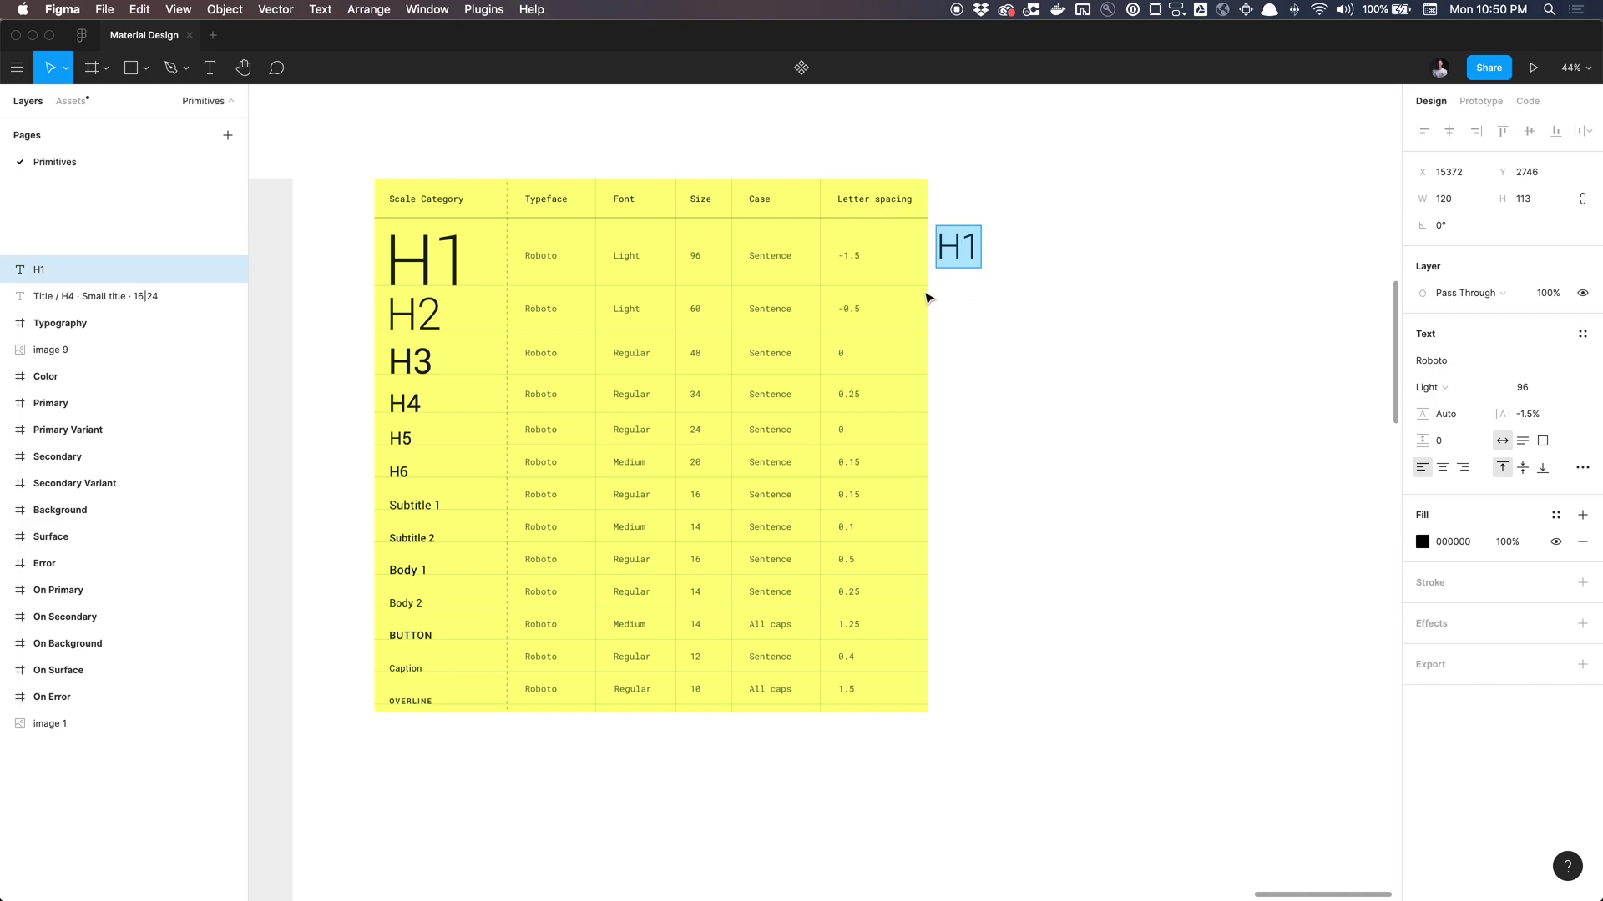
# - Duplicate the H1 text just below it and change the copy to 'H2'
pyautogui.press('Escape')
pyautogui.keyDown('alt'); pyautogui.moveTo(951, 264); pyautogui.dragTo(965, 310); pyautogui.keyUp('alt')
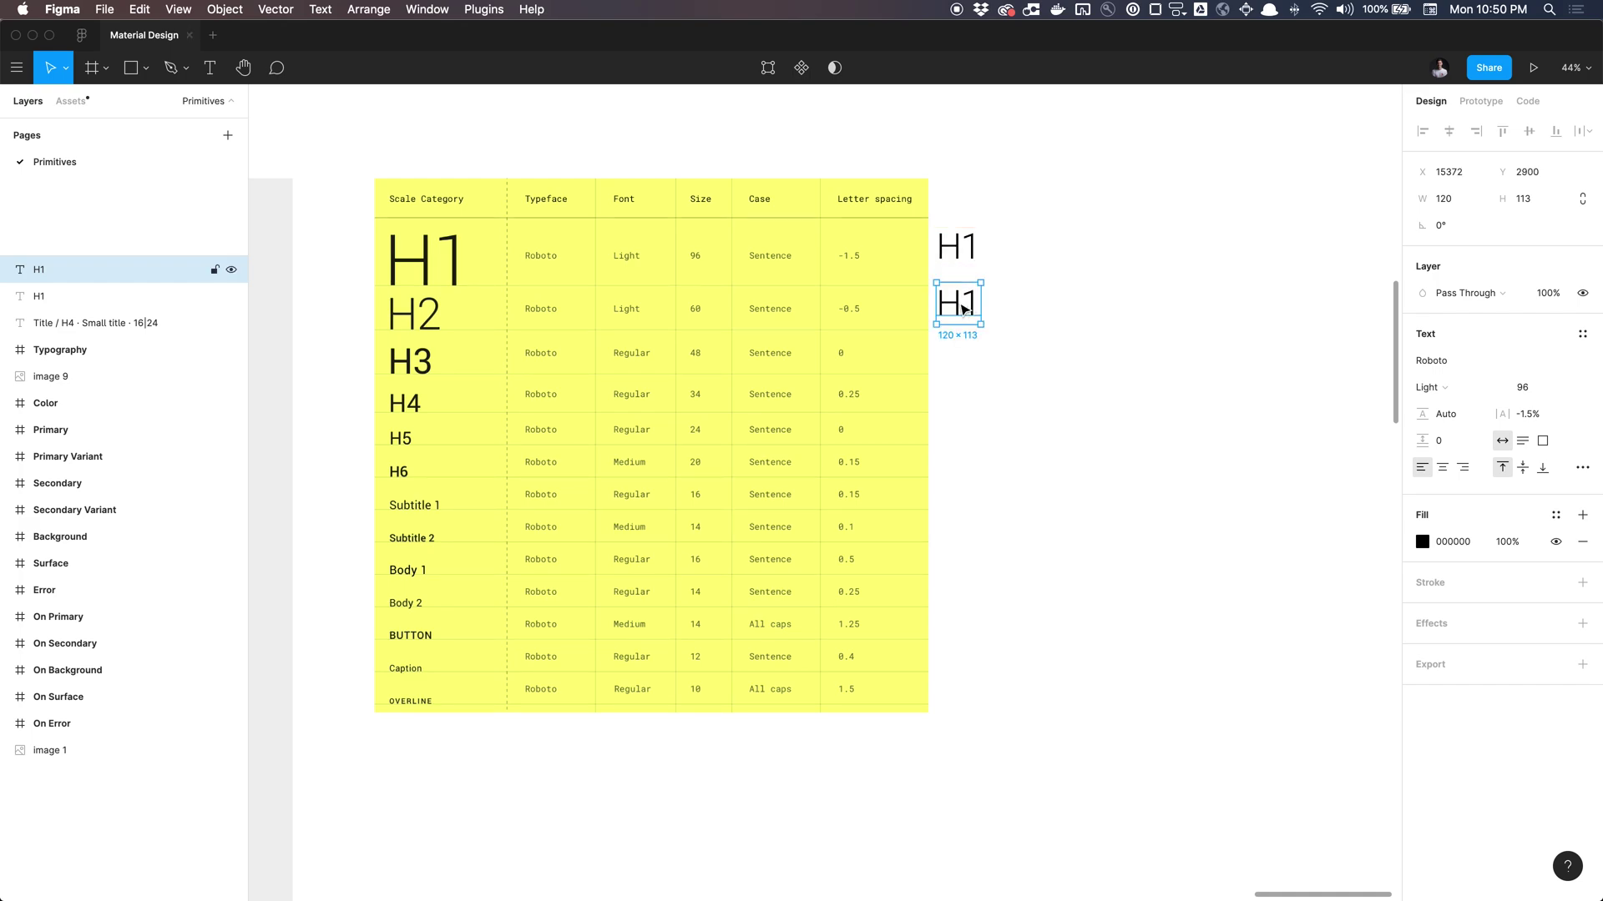
pyautogui.doubleClick(965, 310)
pyautogui.press('Right')
pyautogui.press('BackSpace')
pyautogui.write('2')
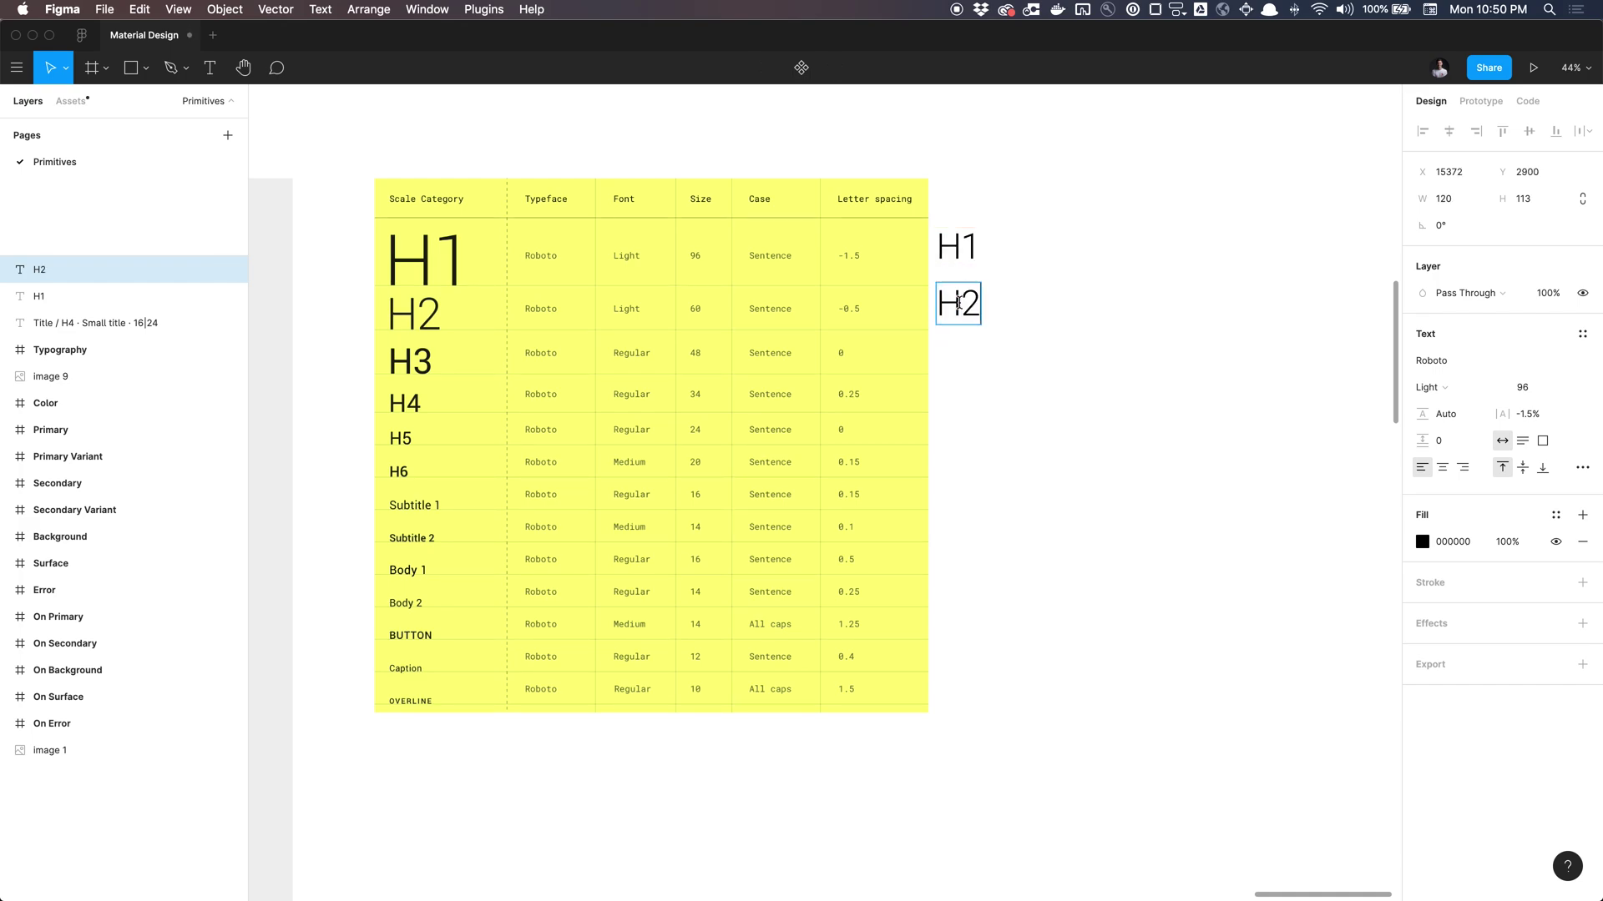
# - Set the H2 text's letter spacing to -0.5%
pyautogui.doubleClick(958, 305)
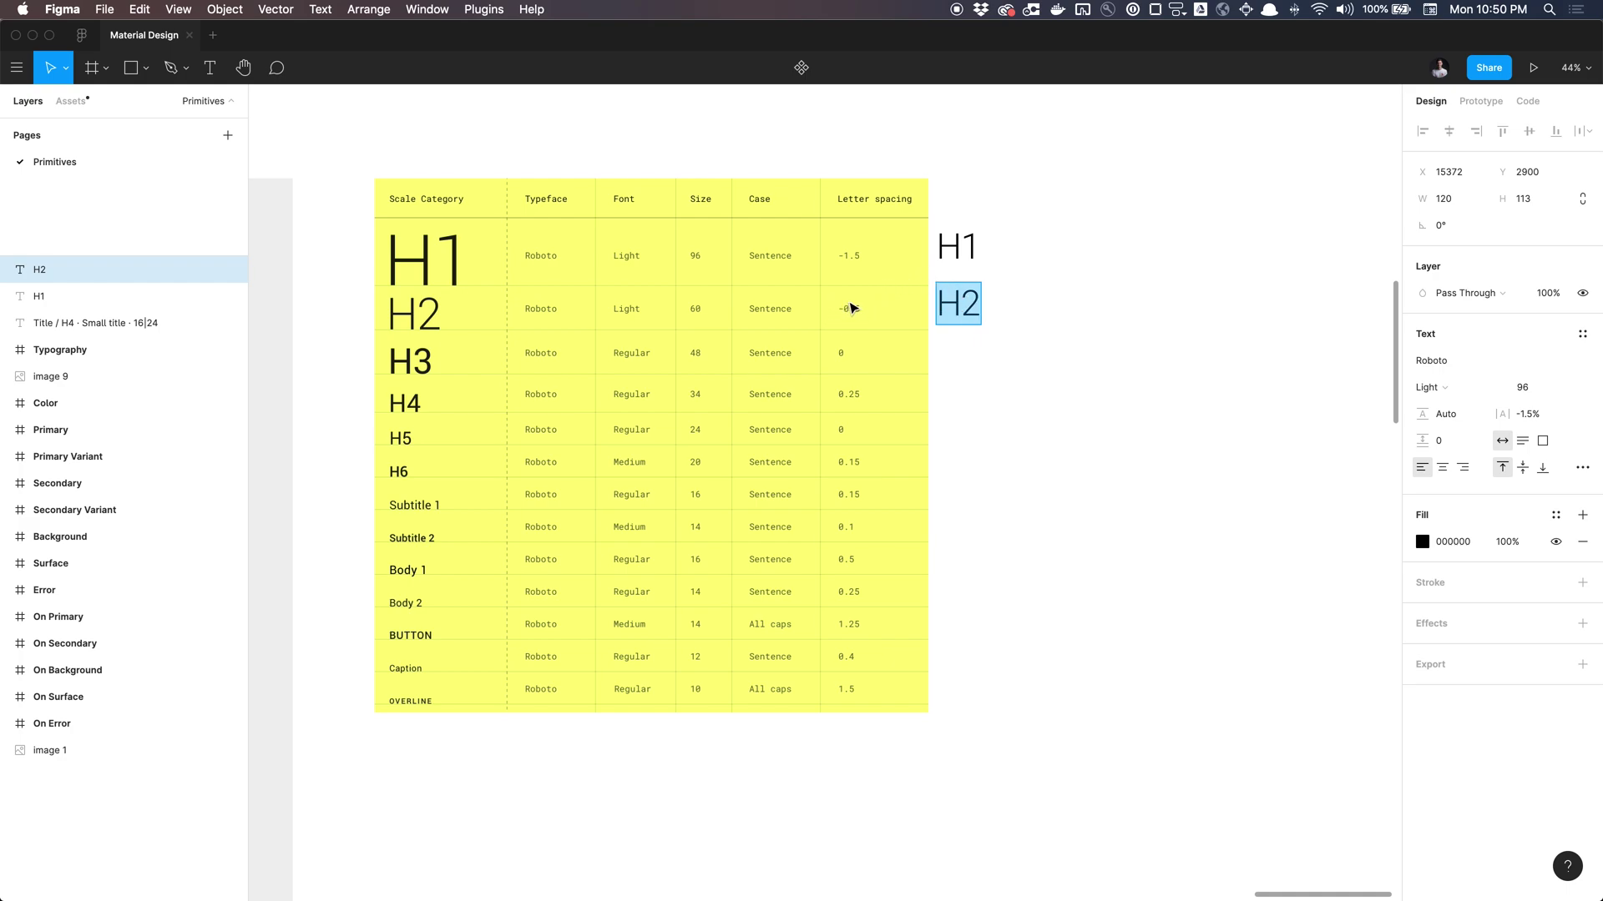
pyautogui.click(1538, 416)
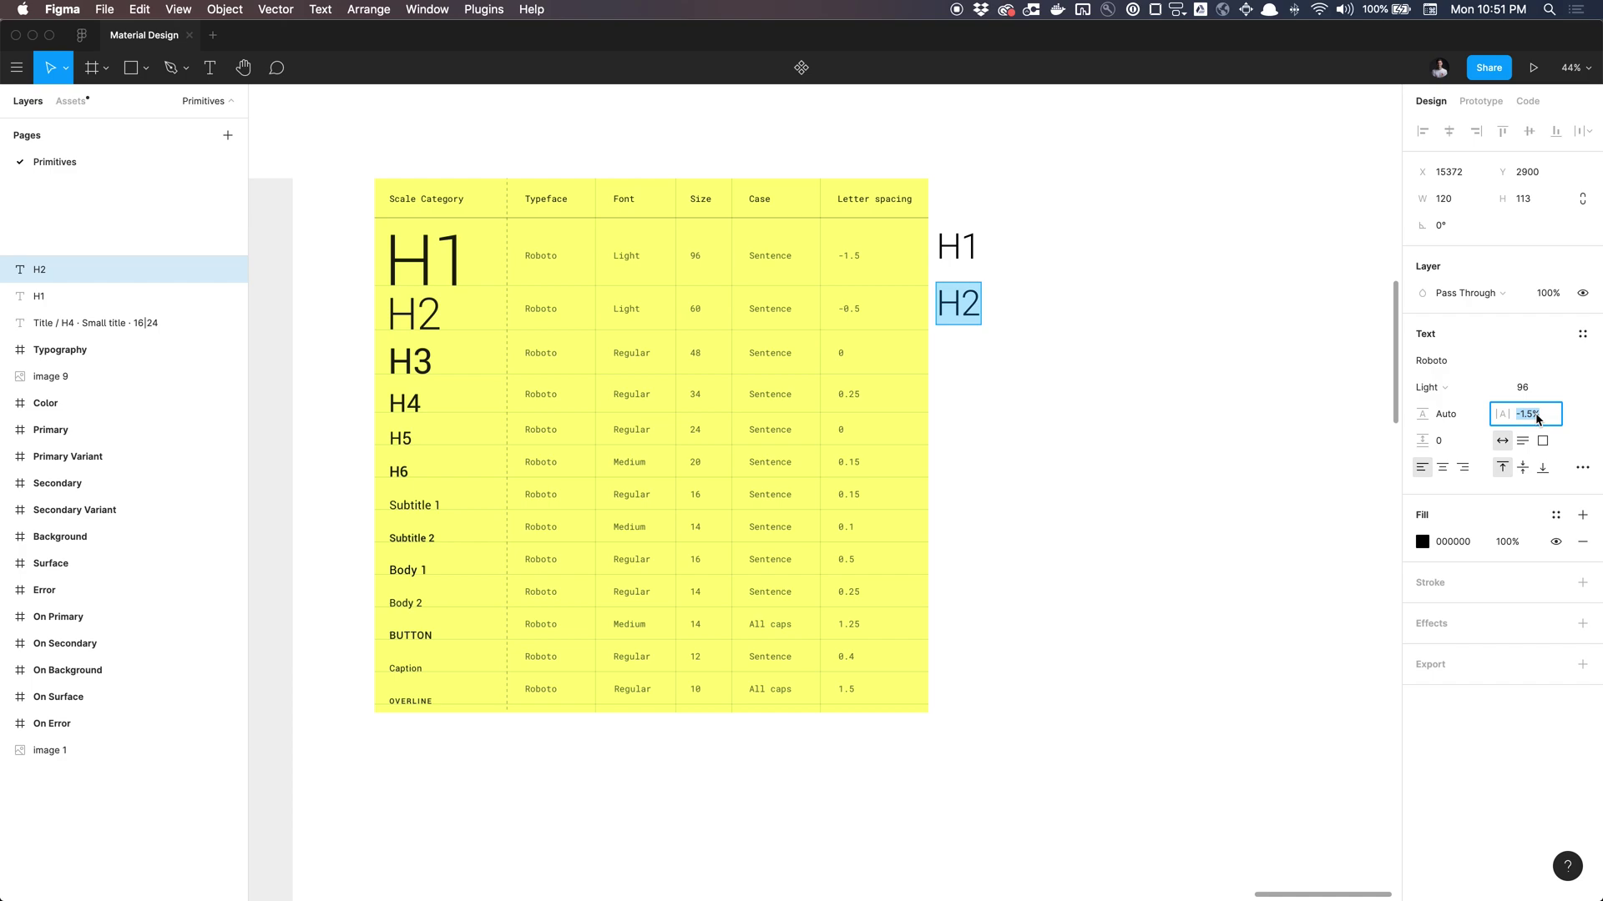
pyautogui.write('-0.5')
pyautogui.press('Return')
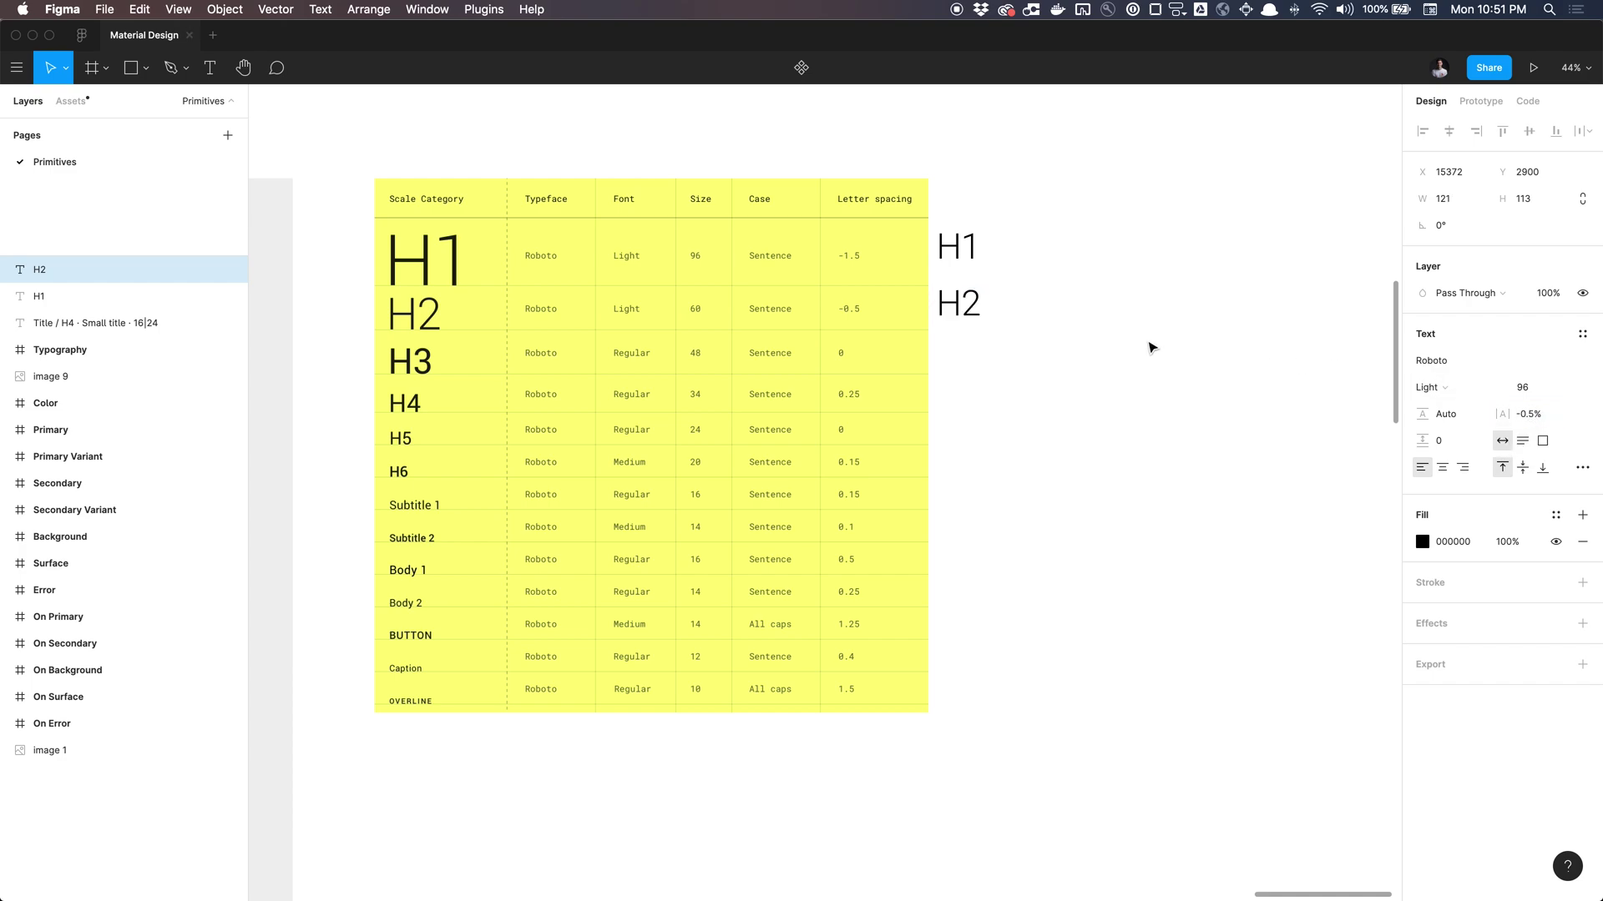
pyautogui.press('Escape')
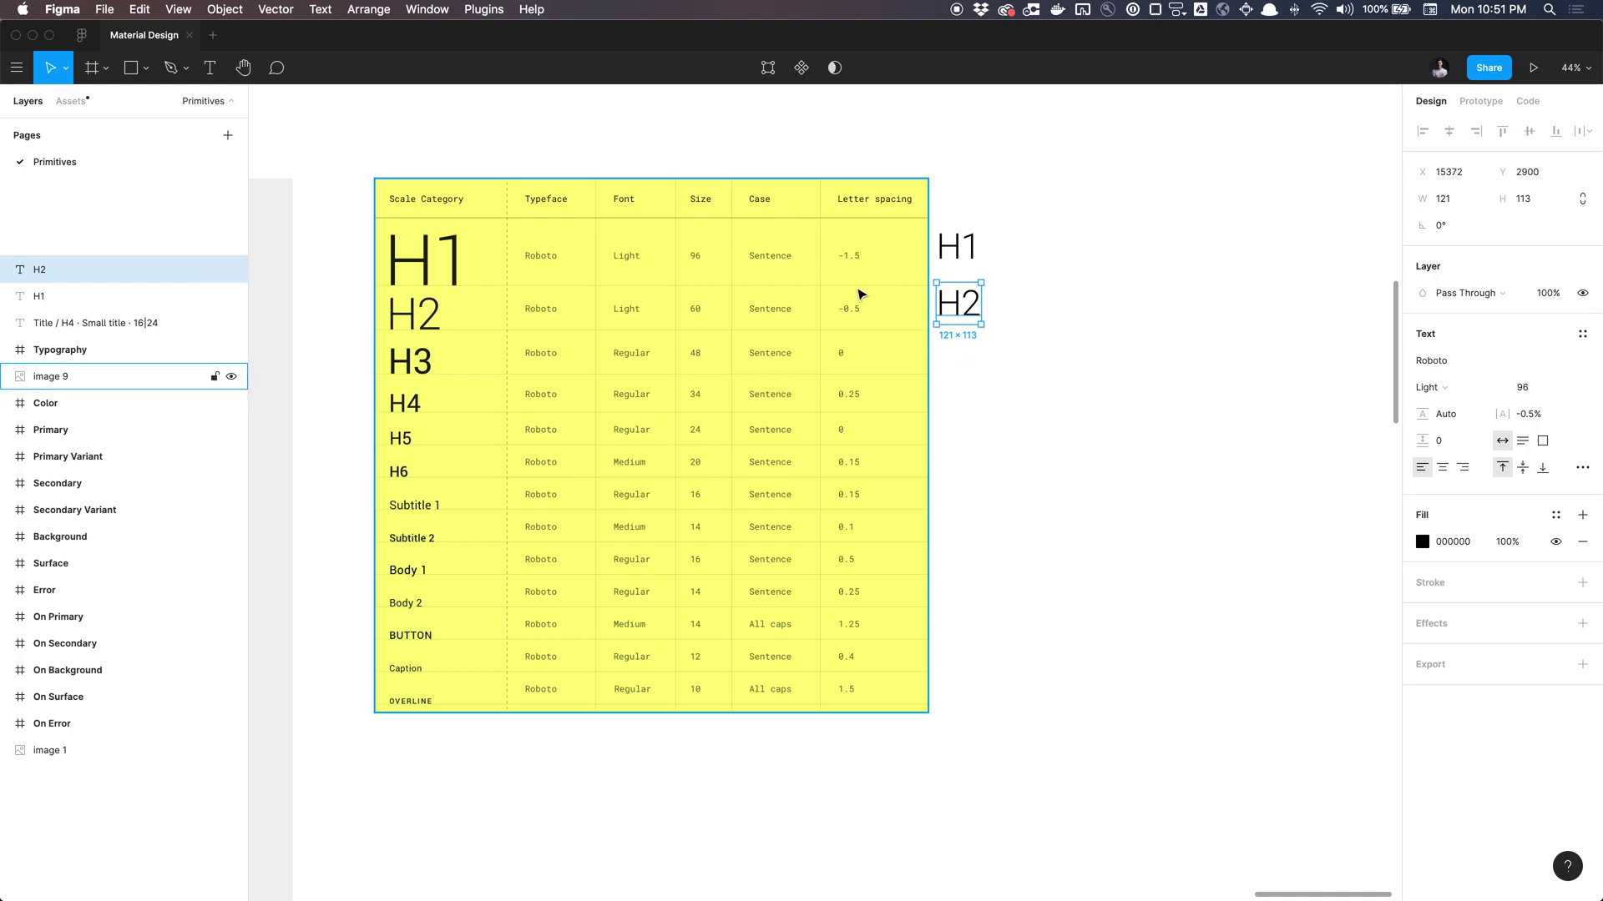
# - Open the Type Details panel for H2 and position it beside the text
pyautogui.click(1582, 468)
pyautogui.moveTo(1324, 458); pyautogui.dragTo(1200, 268)
pyautogui.click(1495, 410)
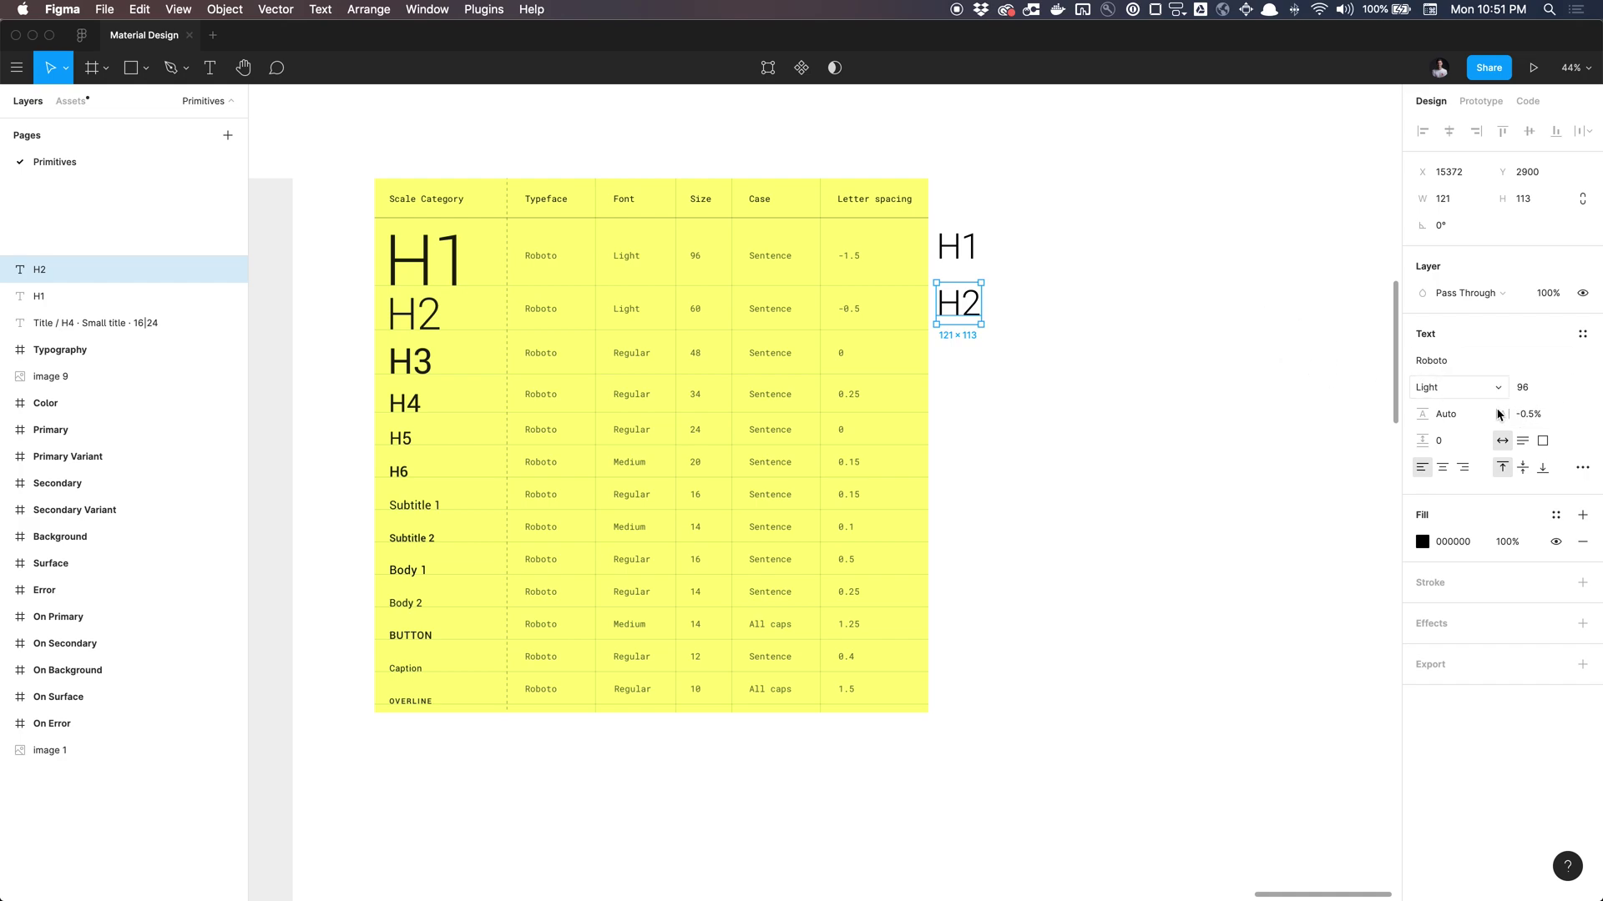
pyautogui.click(1584, 470)
pyautogui.moveTo(1327, 457); pyautogui.dragTo(1148, 232)
# - Scroll through the Type Details alignment, letter case and number options
pyautogui.scroll(-10, 1123, 418)
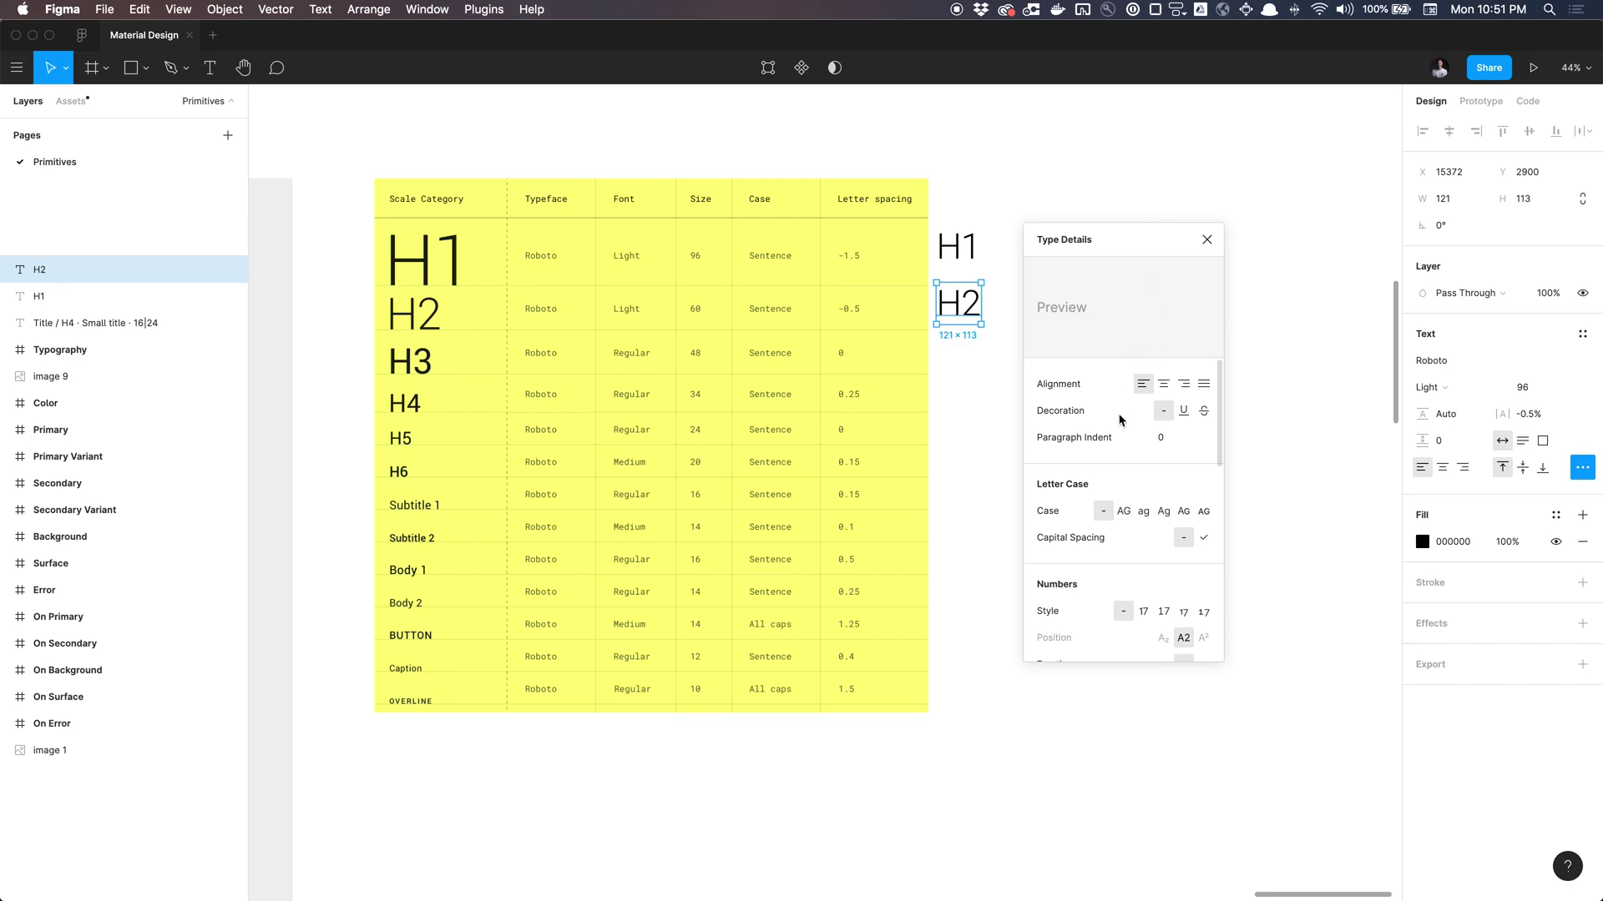
pyautogui.scroll(-5, 1121, 419)
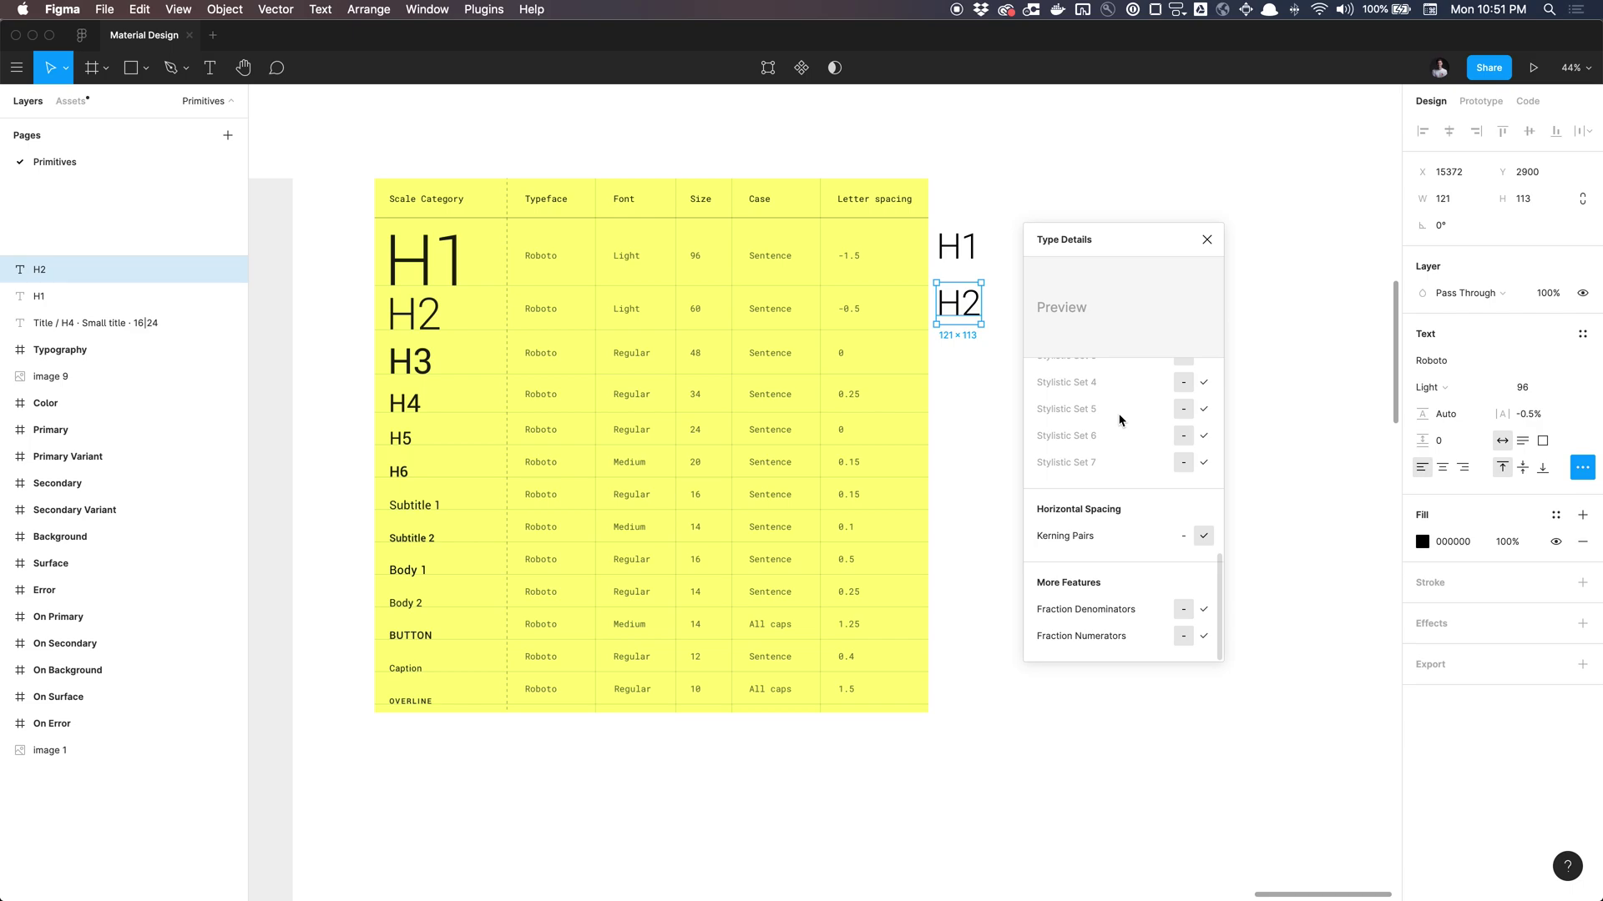
pyautogui.scroll(5, 1120, 420)
pyautogui.scroll(-5, 1120, 420)
pyautogui.scroll(3, 1119, 420)
pyautogui.scroll(-3, 1120, 420)
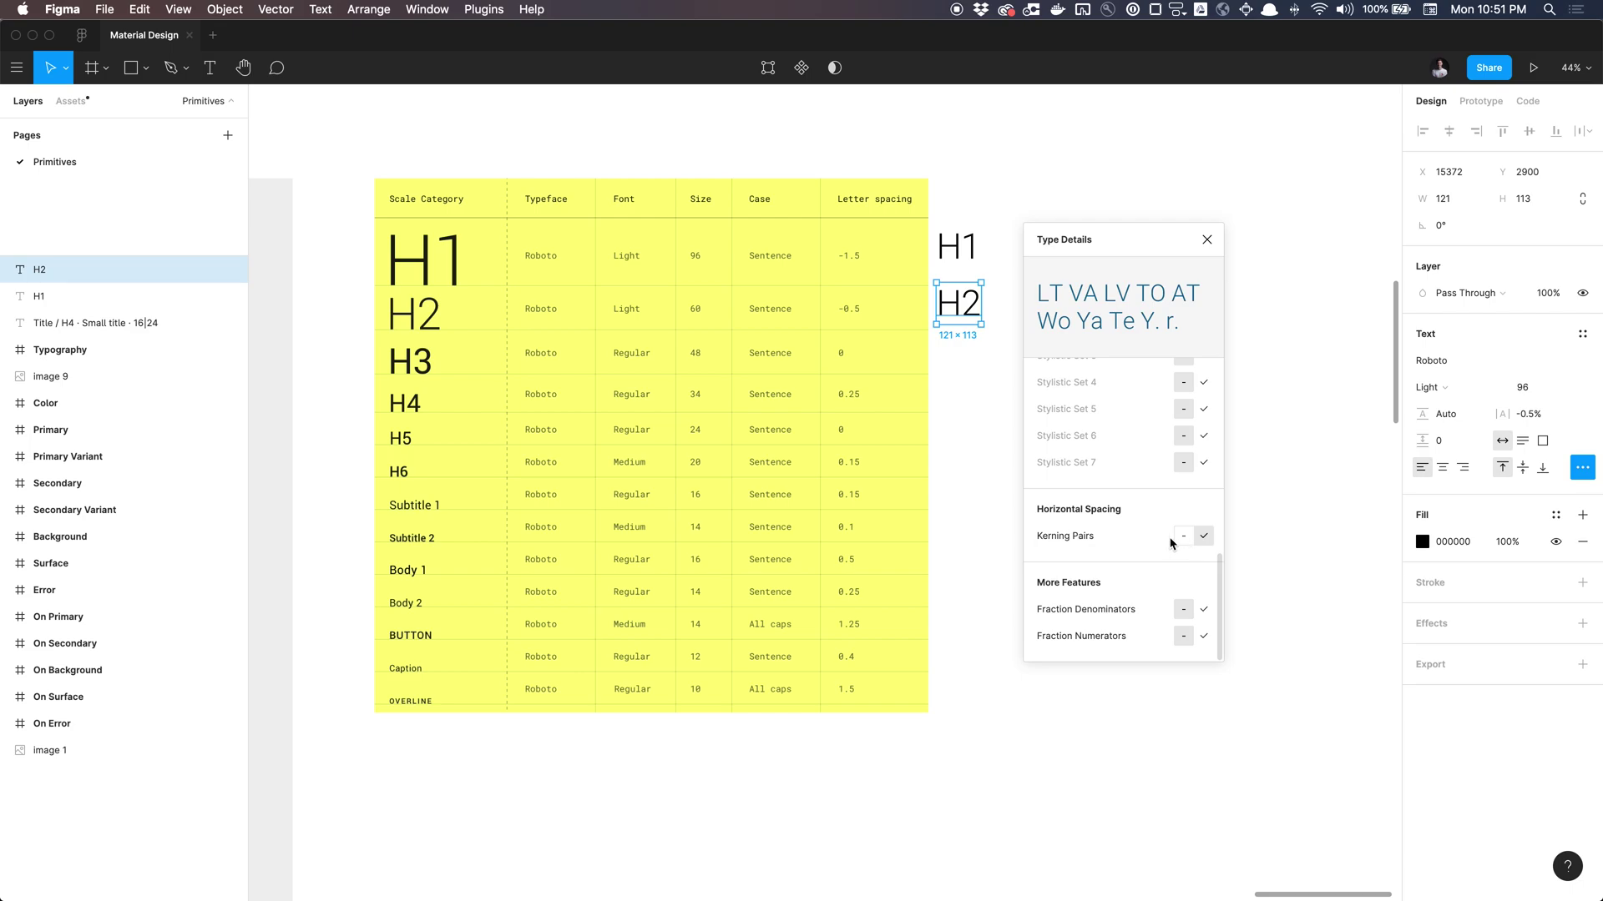
pyautogui.scroll(4, 1171, 544)
pyautogui.scroll(4, 1170, 544)
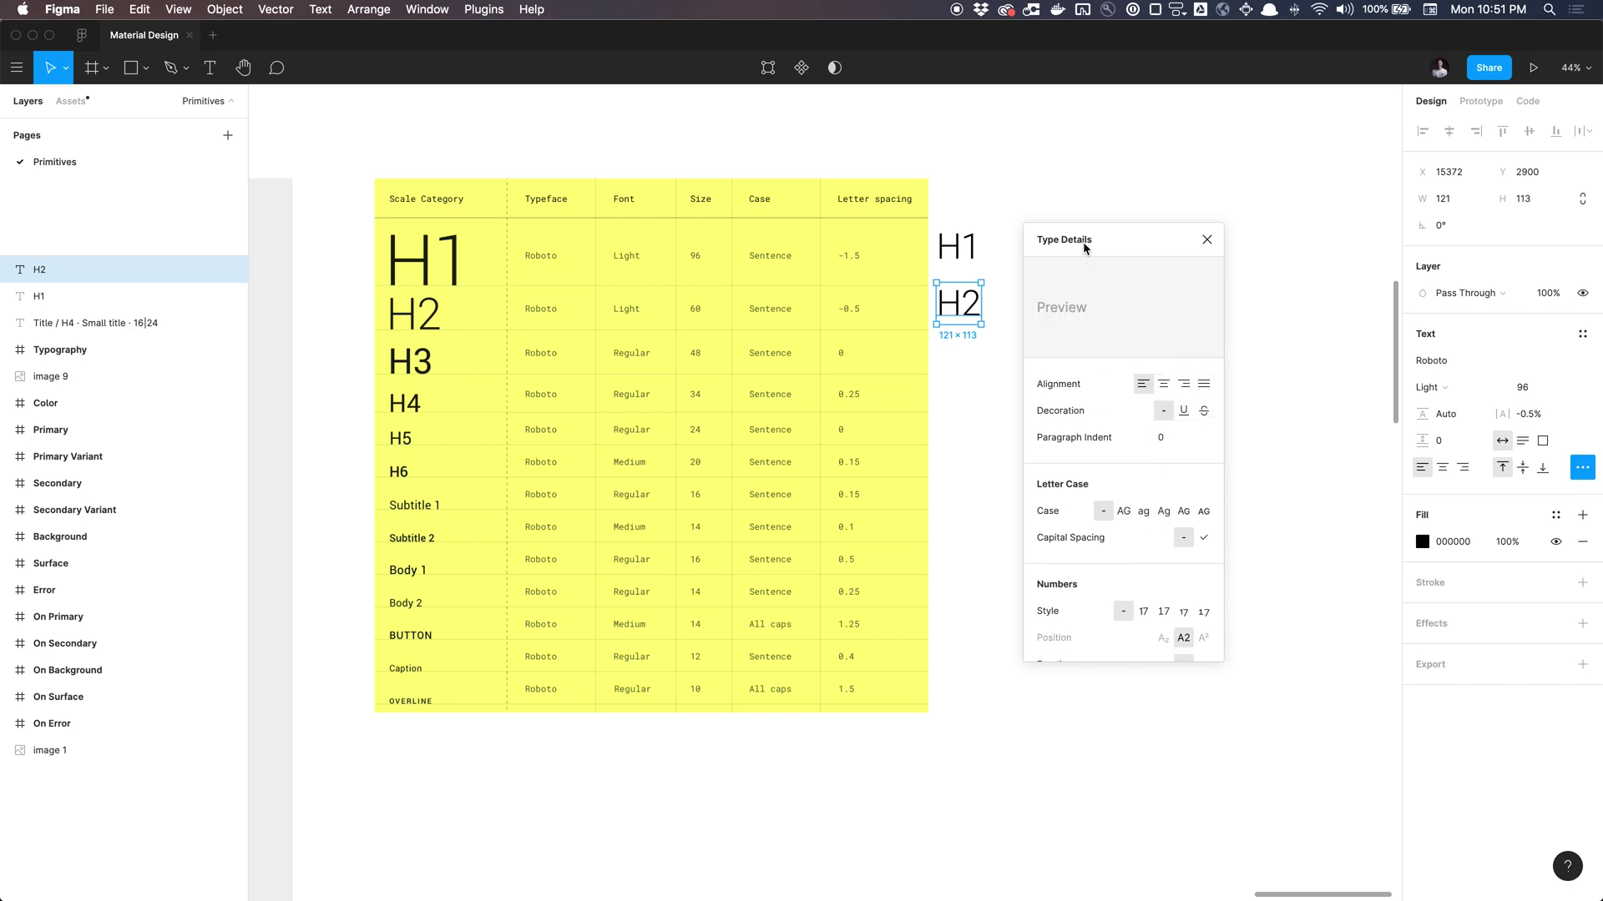
pyautogui.moveTo(1085, 247); pyautogui.dragTo(1082, 210)
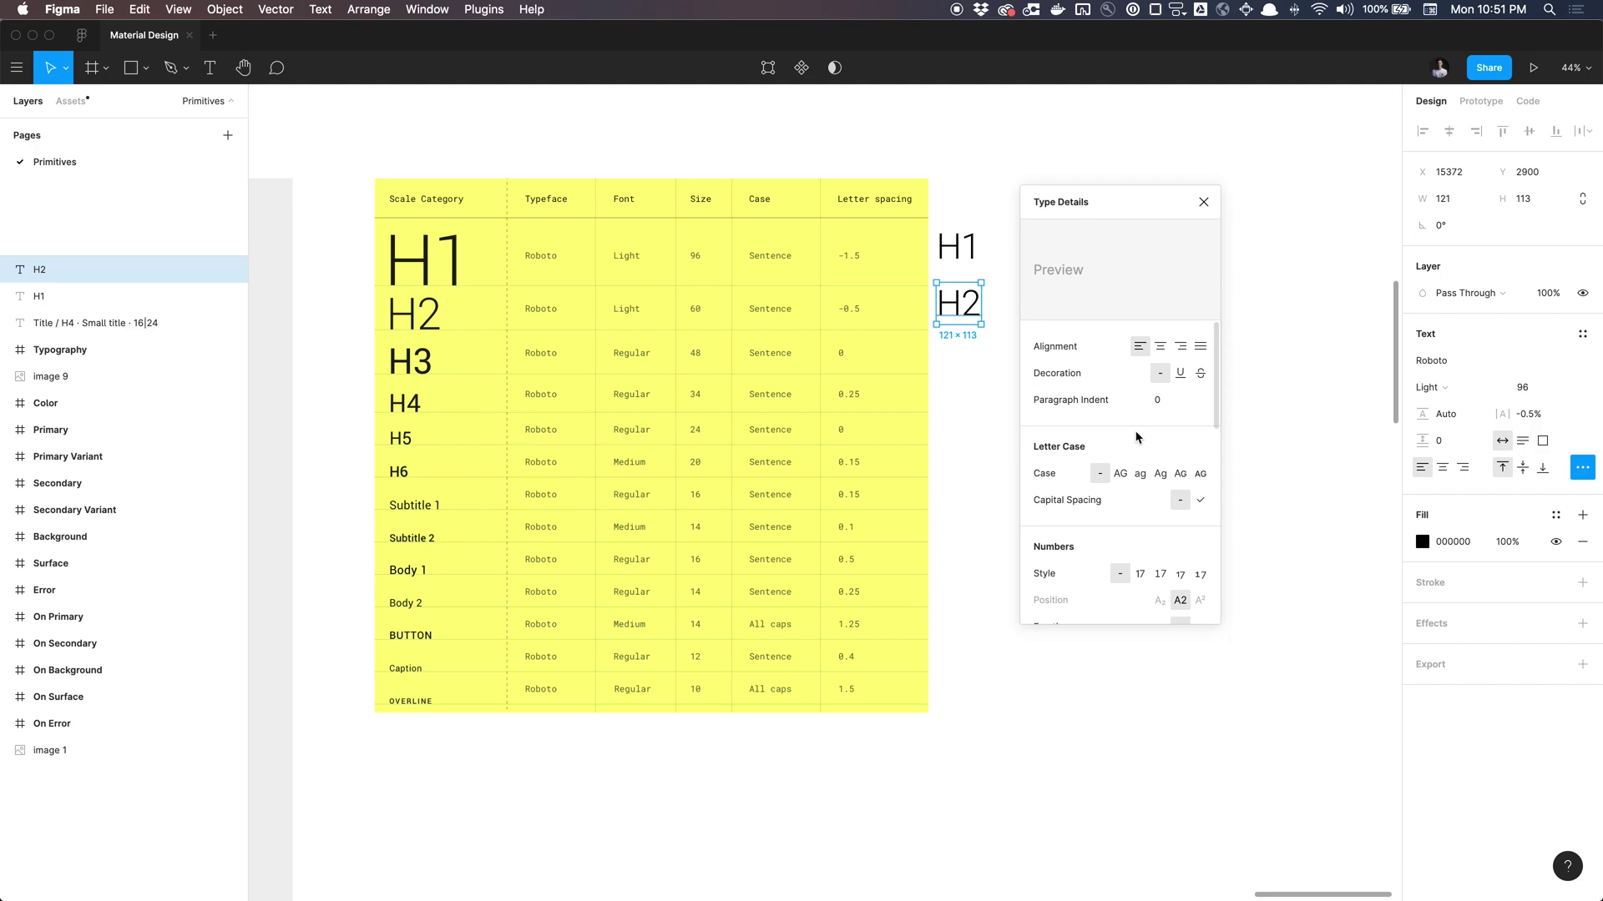
pyautogui.scroll(-1, 1137, 438)
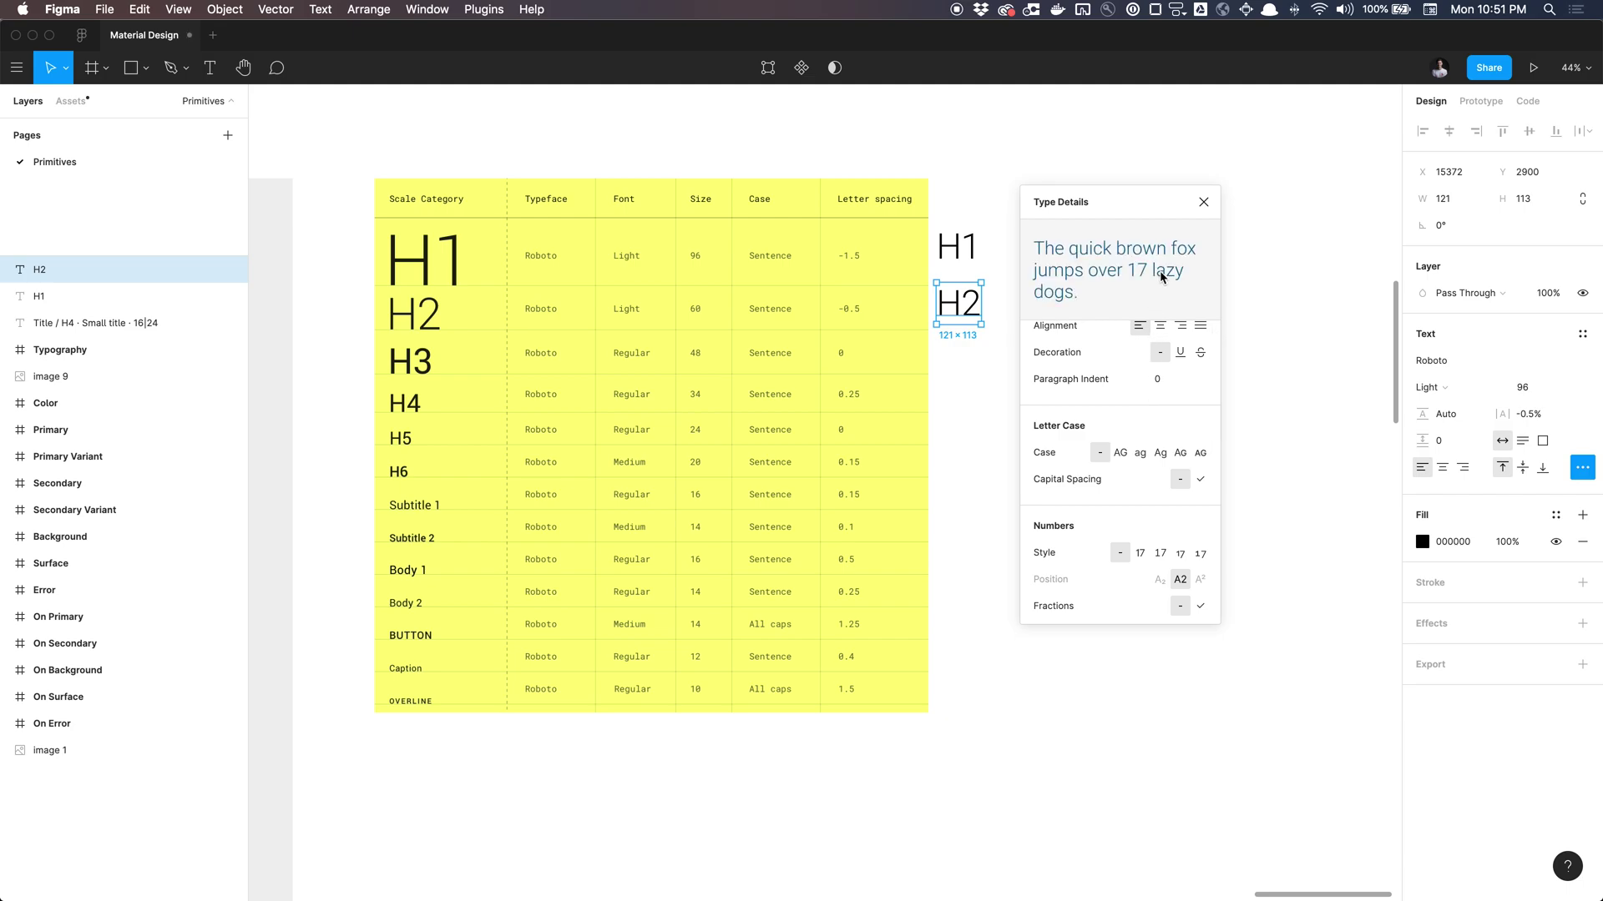
# - Close Type Details and set the H2 font size to 60
pyautogui.click(1204, 203)
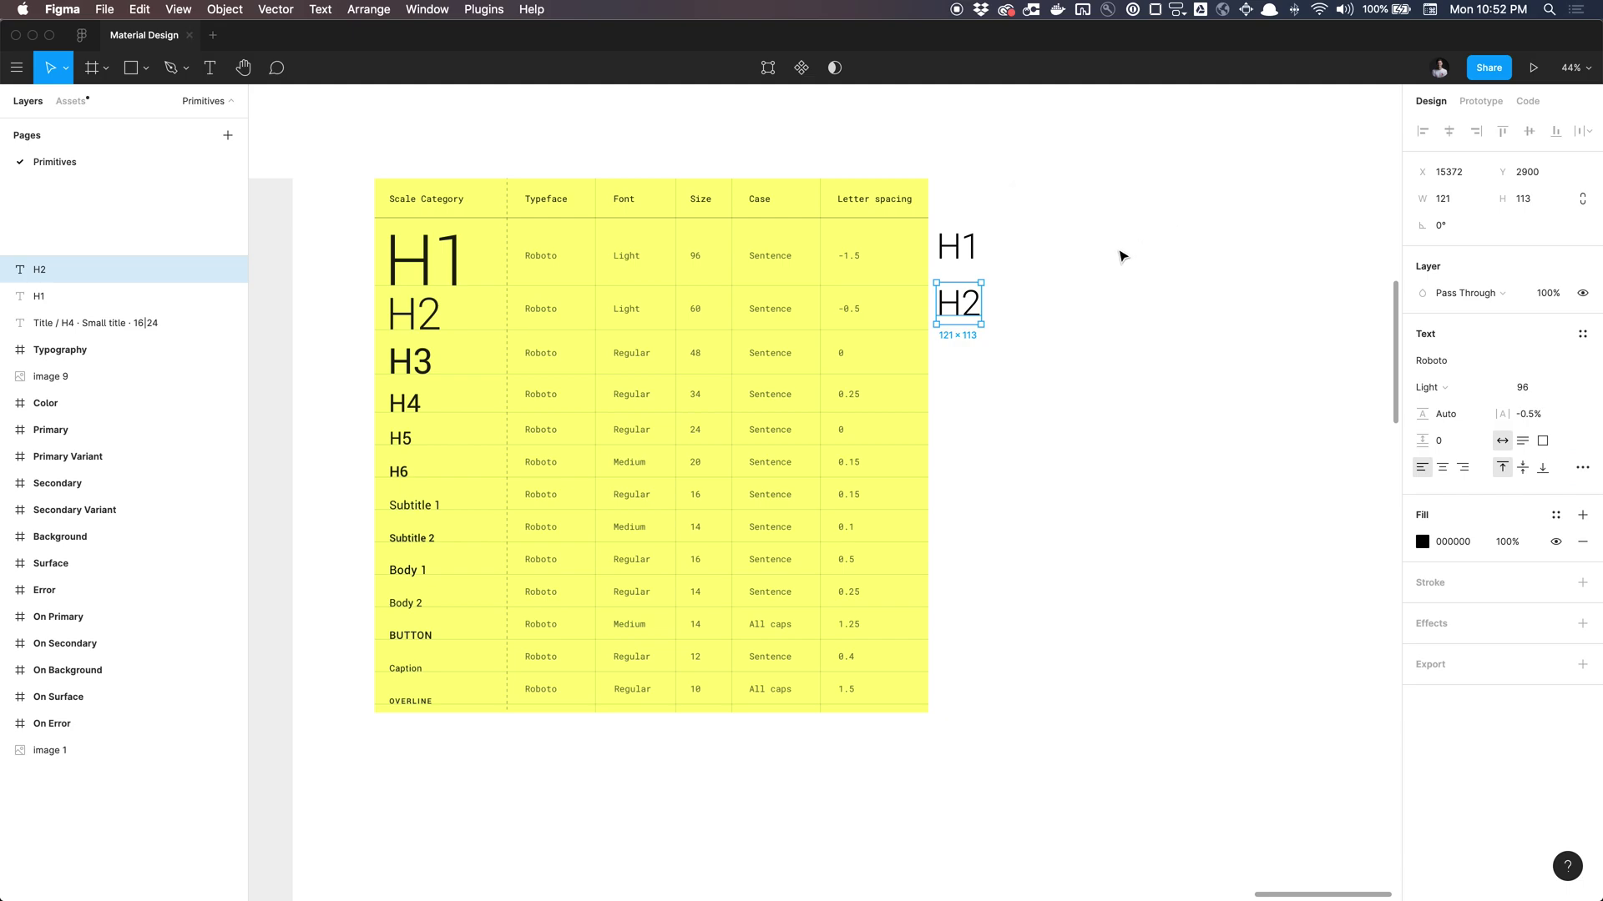
pyautogui.click(1534, 399)
pyautogui.write('60')
pyautogui.press('Return')
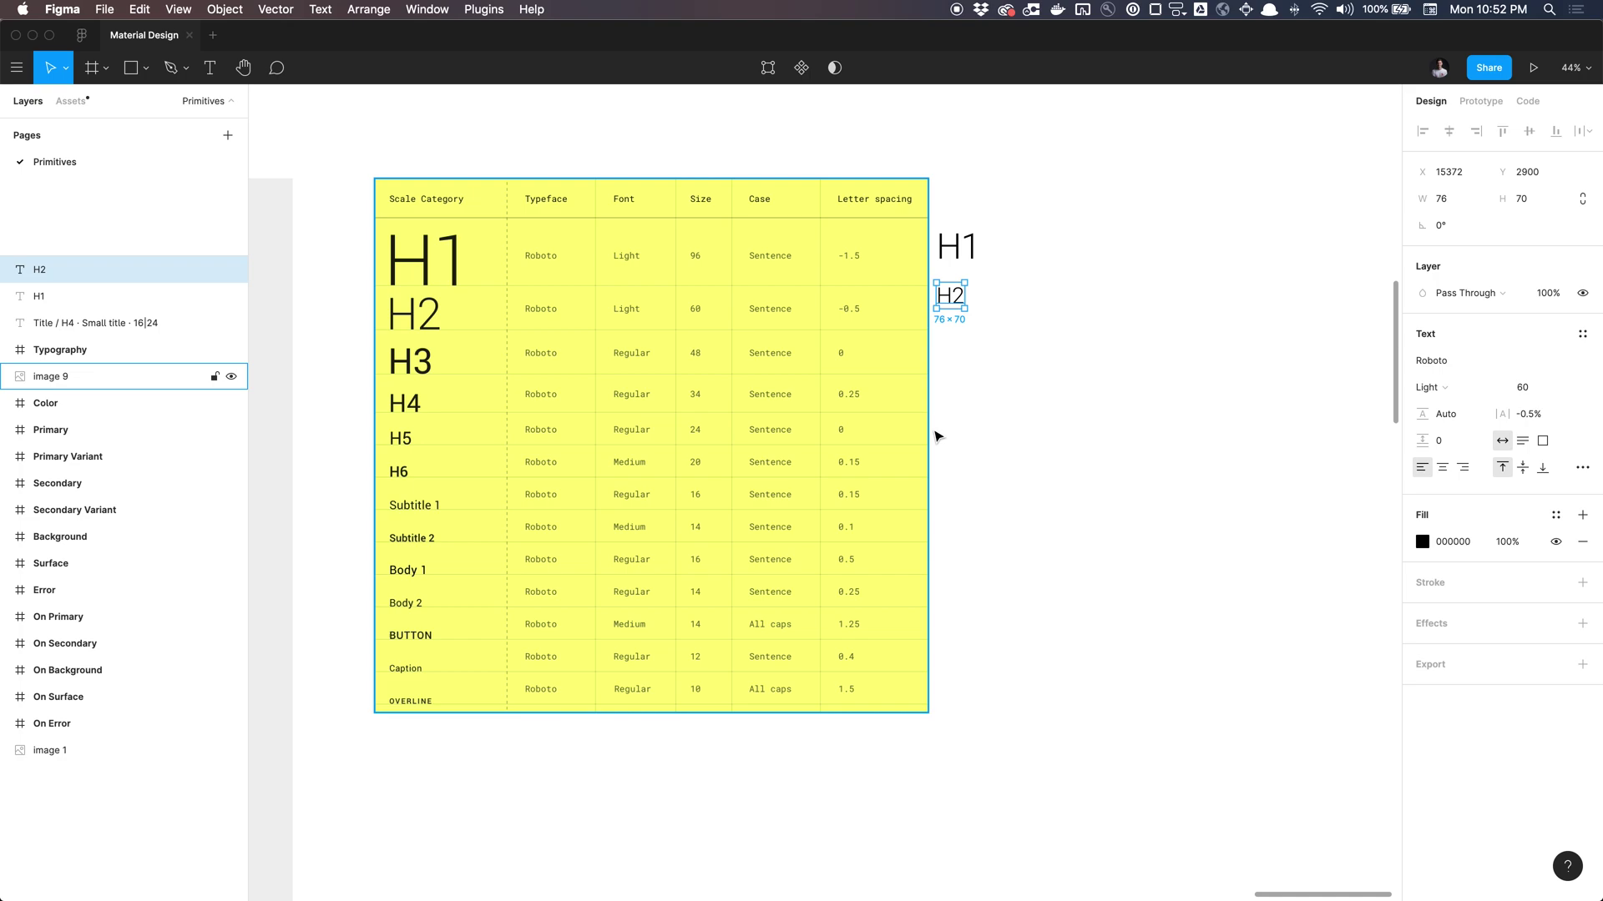
# - Duplicate the H2 text down beside the BUTTON row with placeholder text 'asdasdasd'
pyautogui.keyDown('alt'); pyautogui.moveTo(954, 304); pyautogui.dragTo(971, 627); pyautogui.keyUp('alt')
pyautogui.press('Return')
pyautogui.write('asdasdasd')
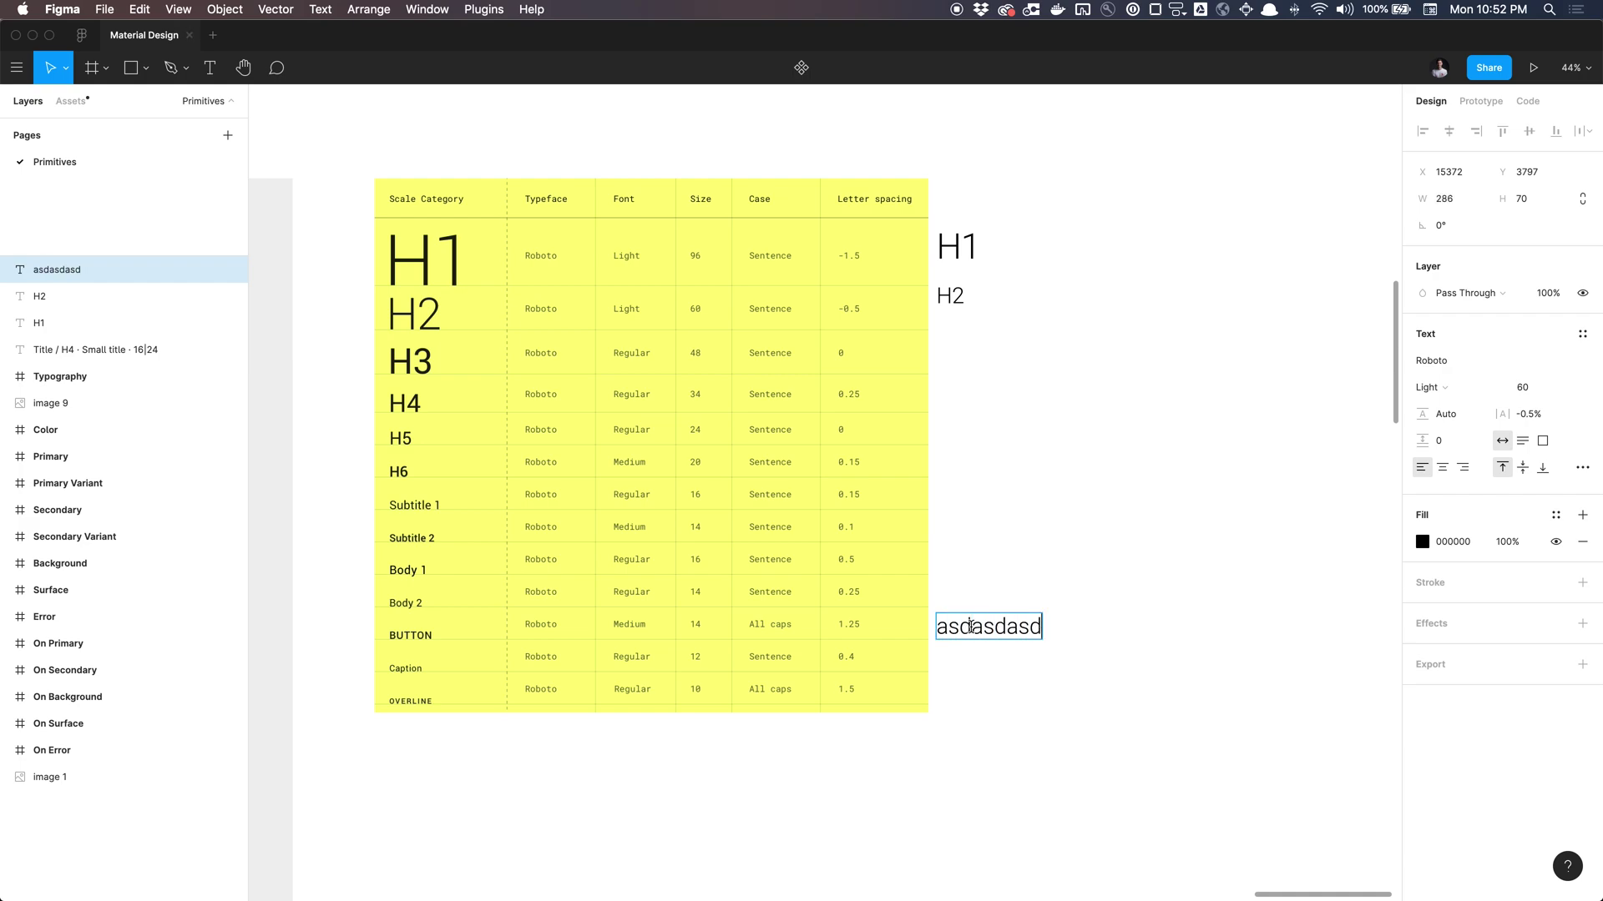
pyautogui.press('Escape')
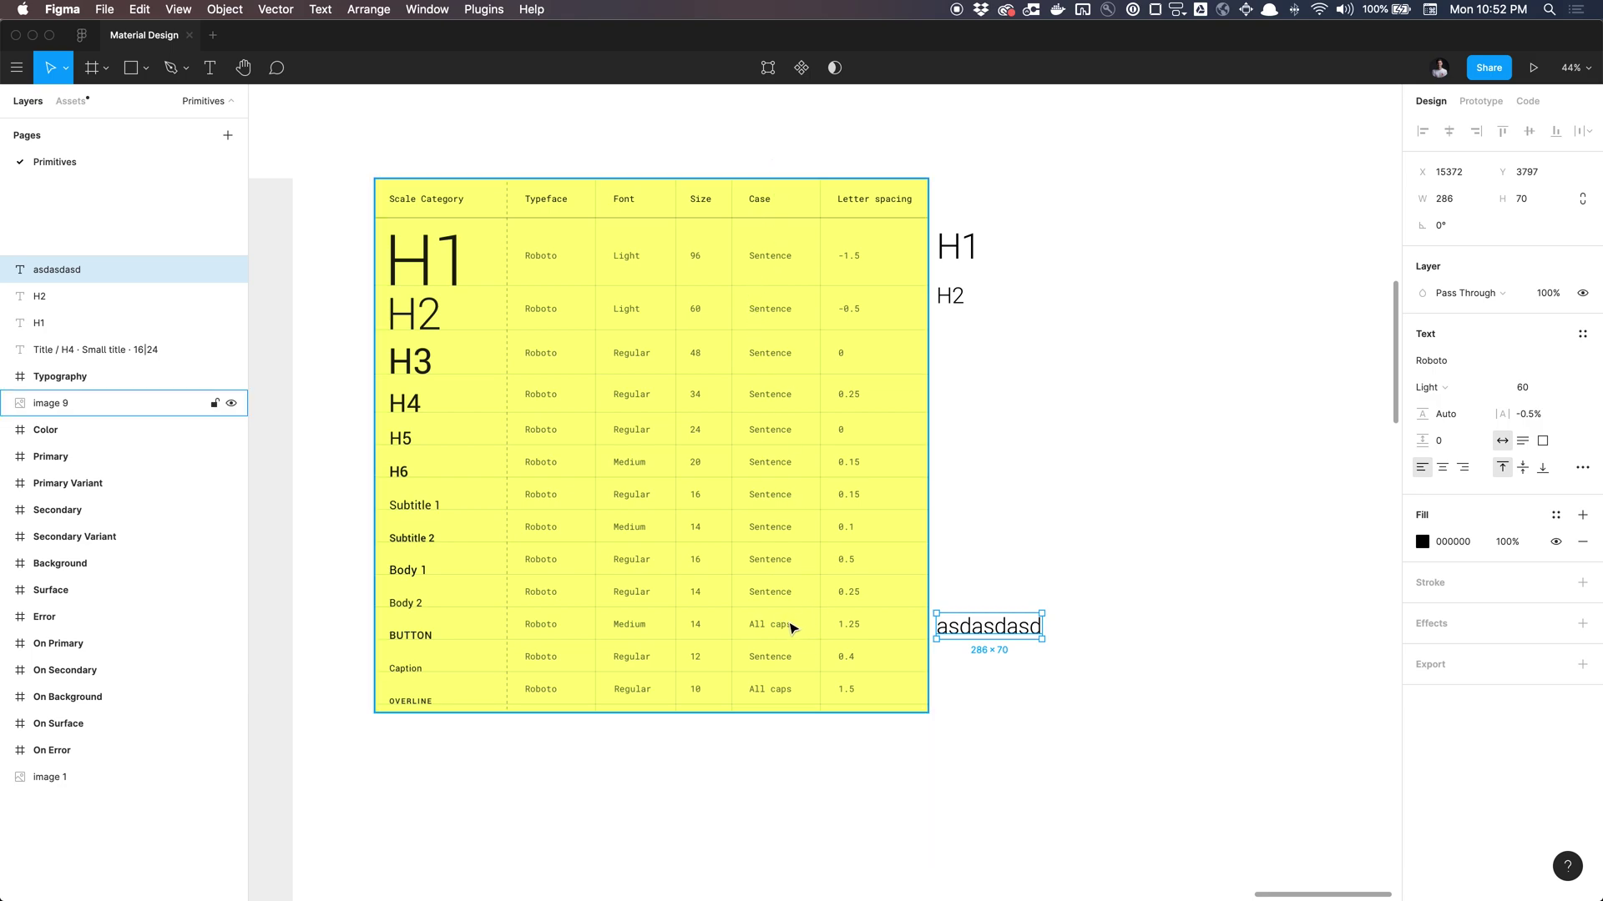
# - Make the placeholder text all uppercase via Type Details letter case
pyautogui.click(1582, 467)
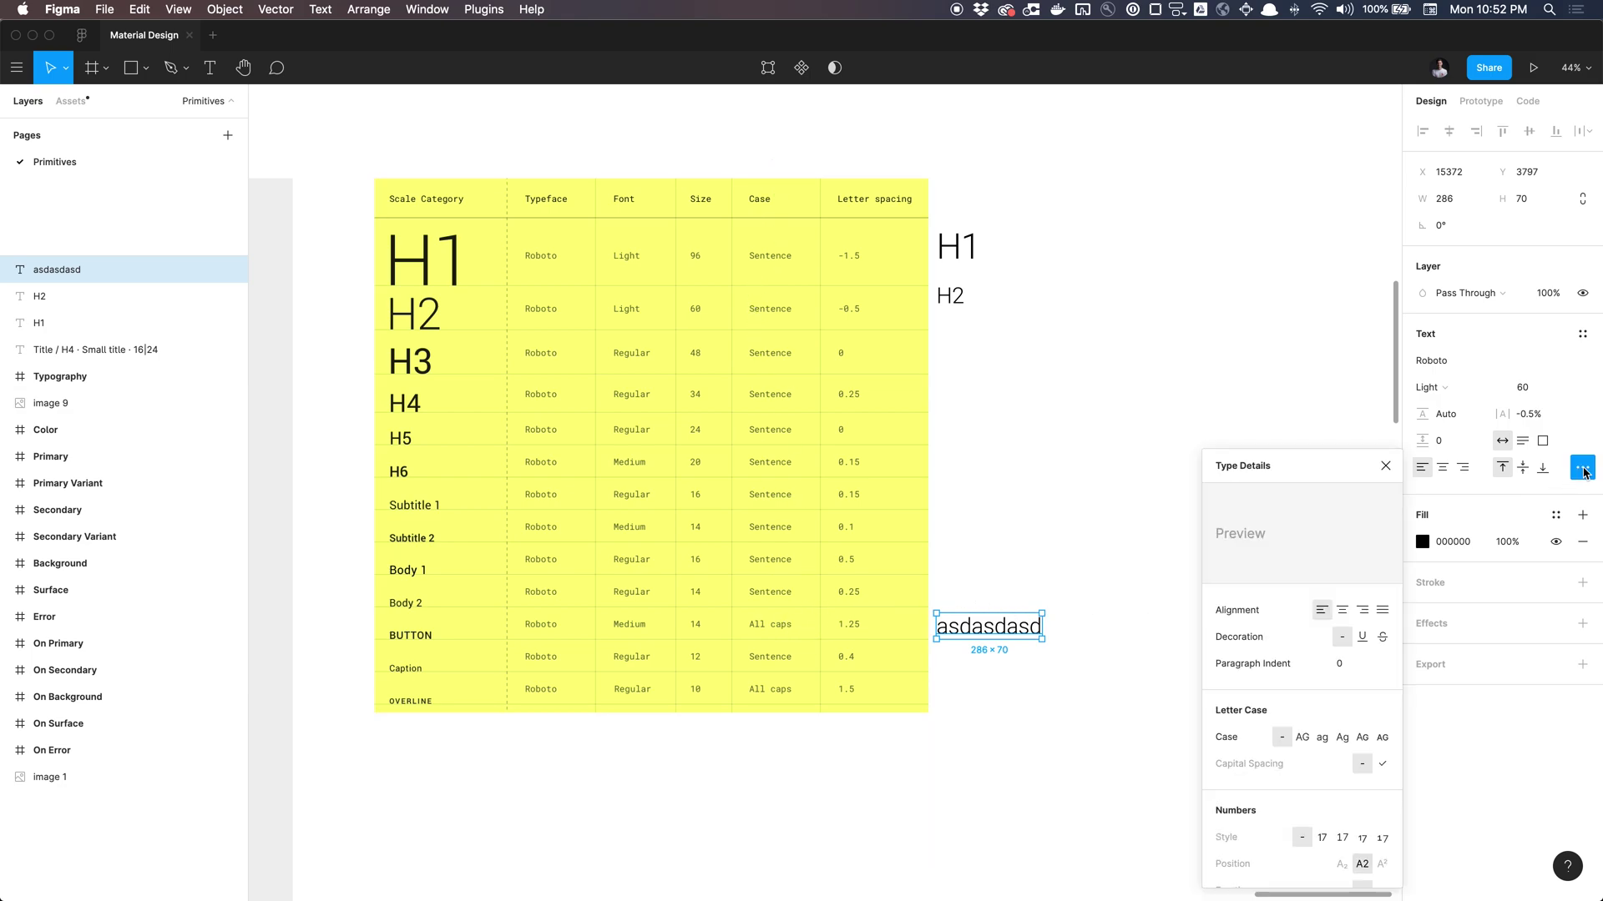
pyautogui.click(1306, 739)
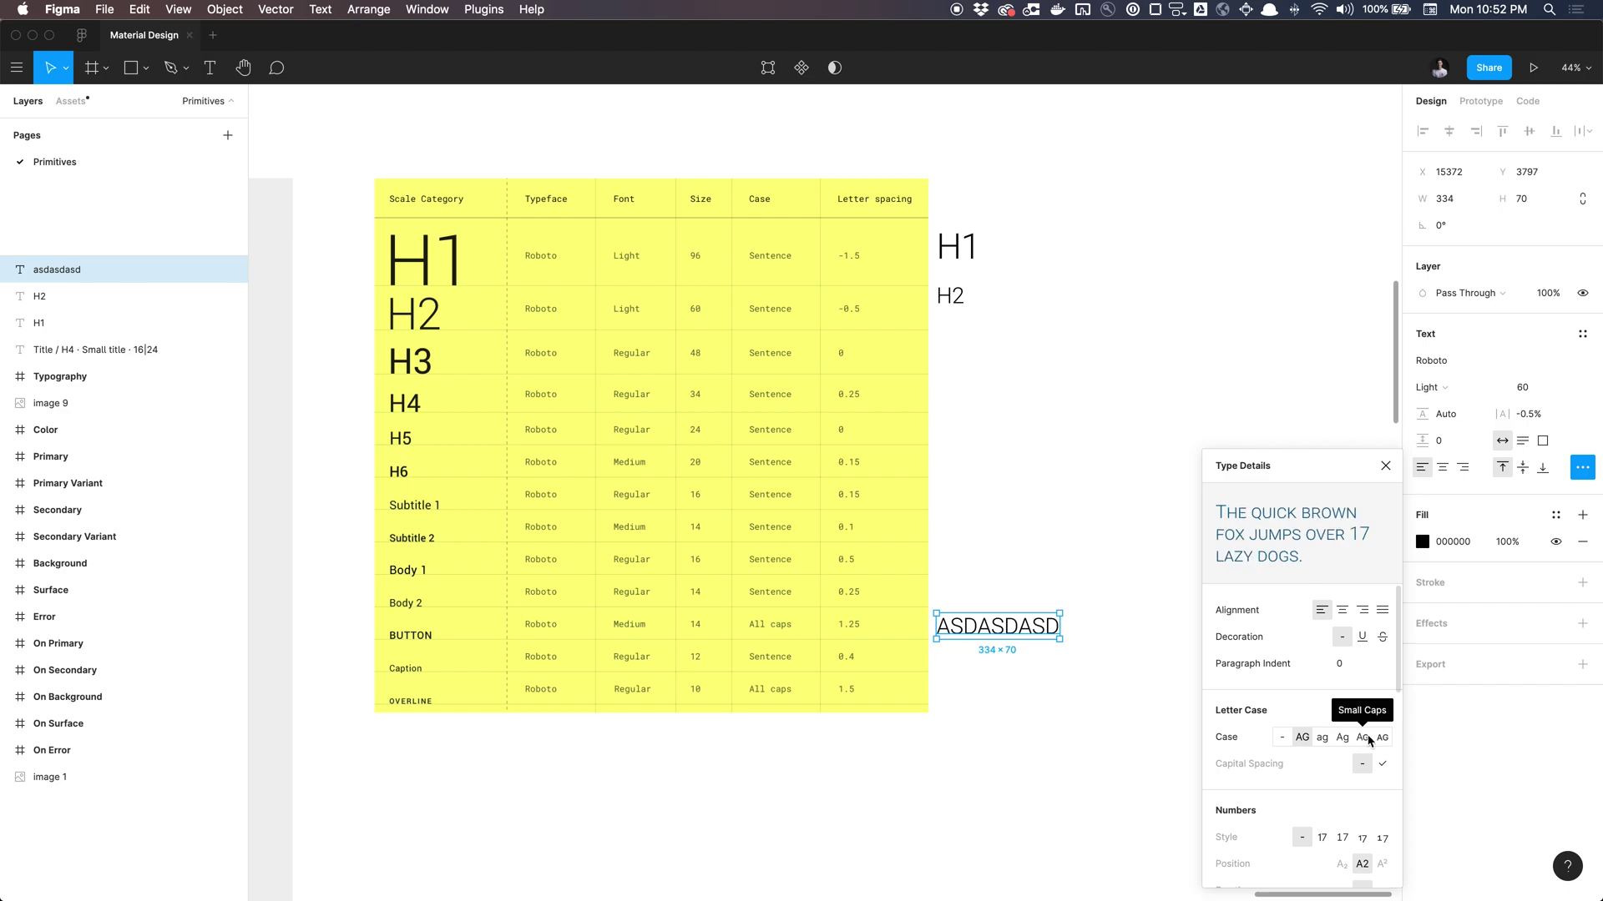
pyautogui.click(1121, 614)
pyautogui.click(1054, 634)
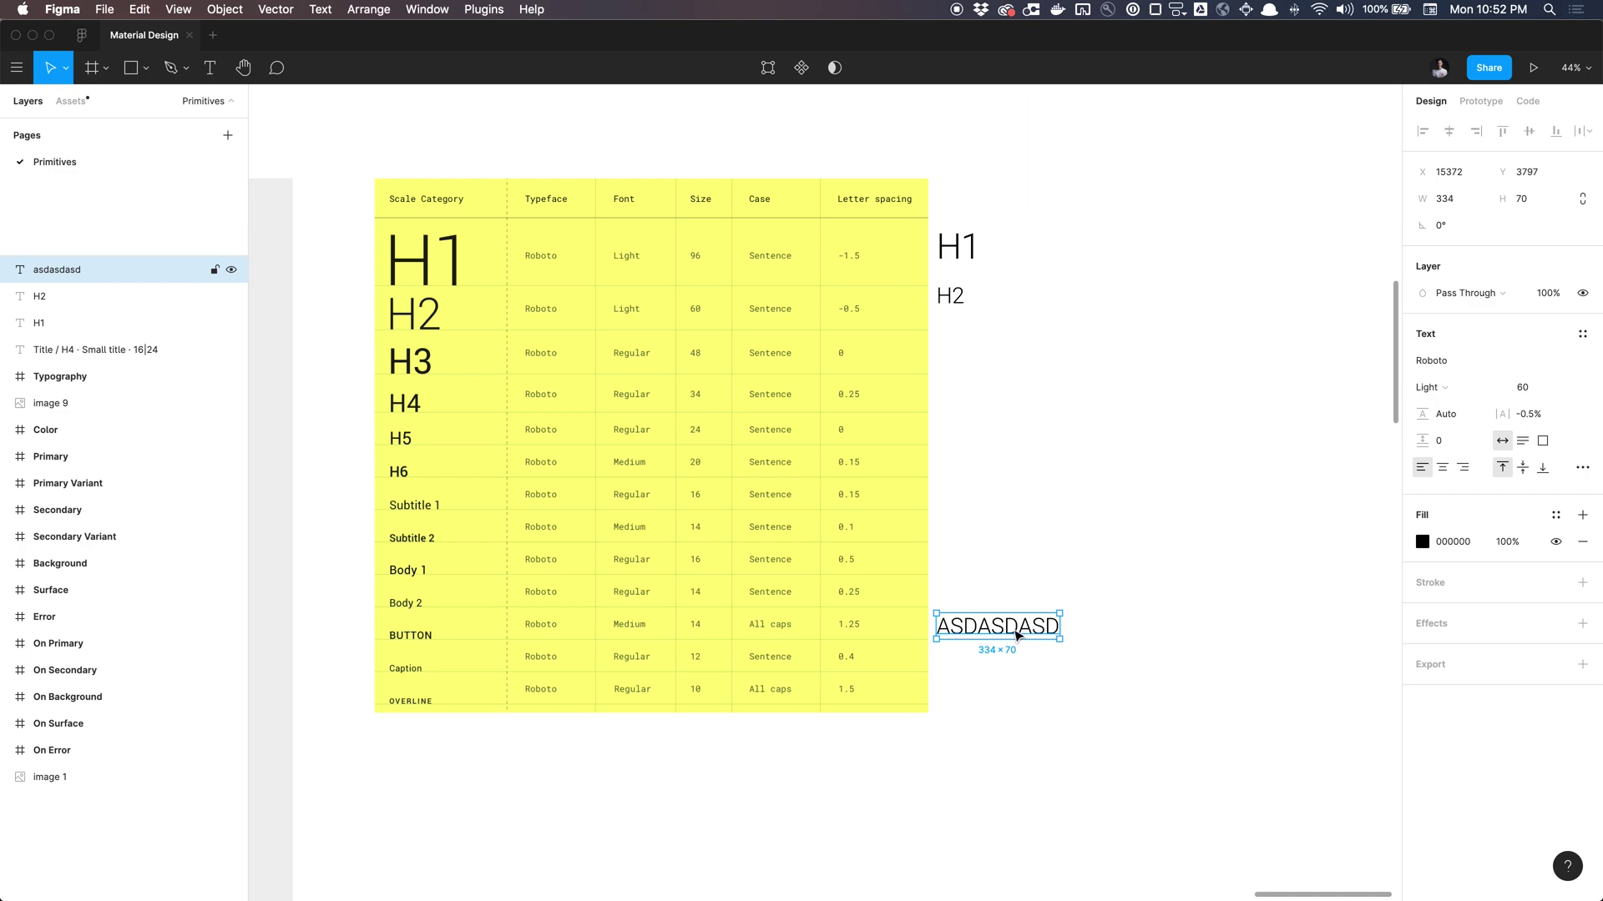
pyautogui.doubleClick(1013, 631)
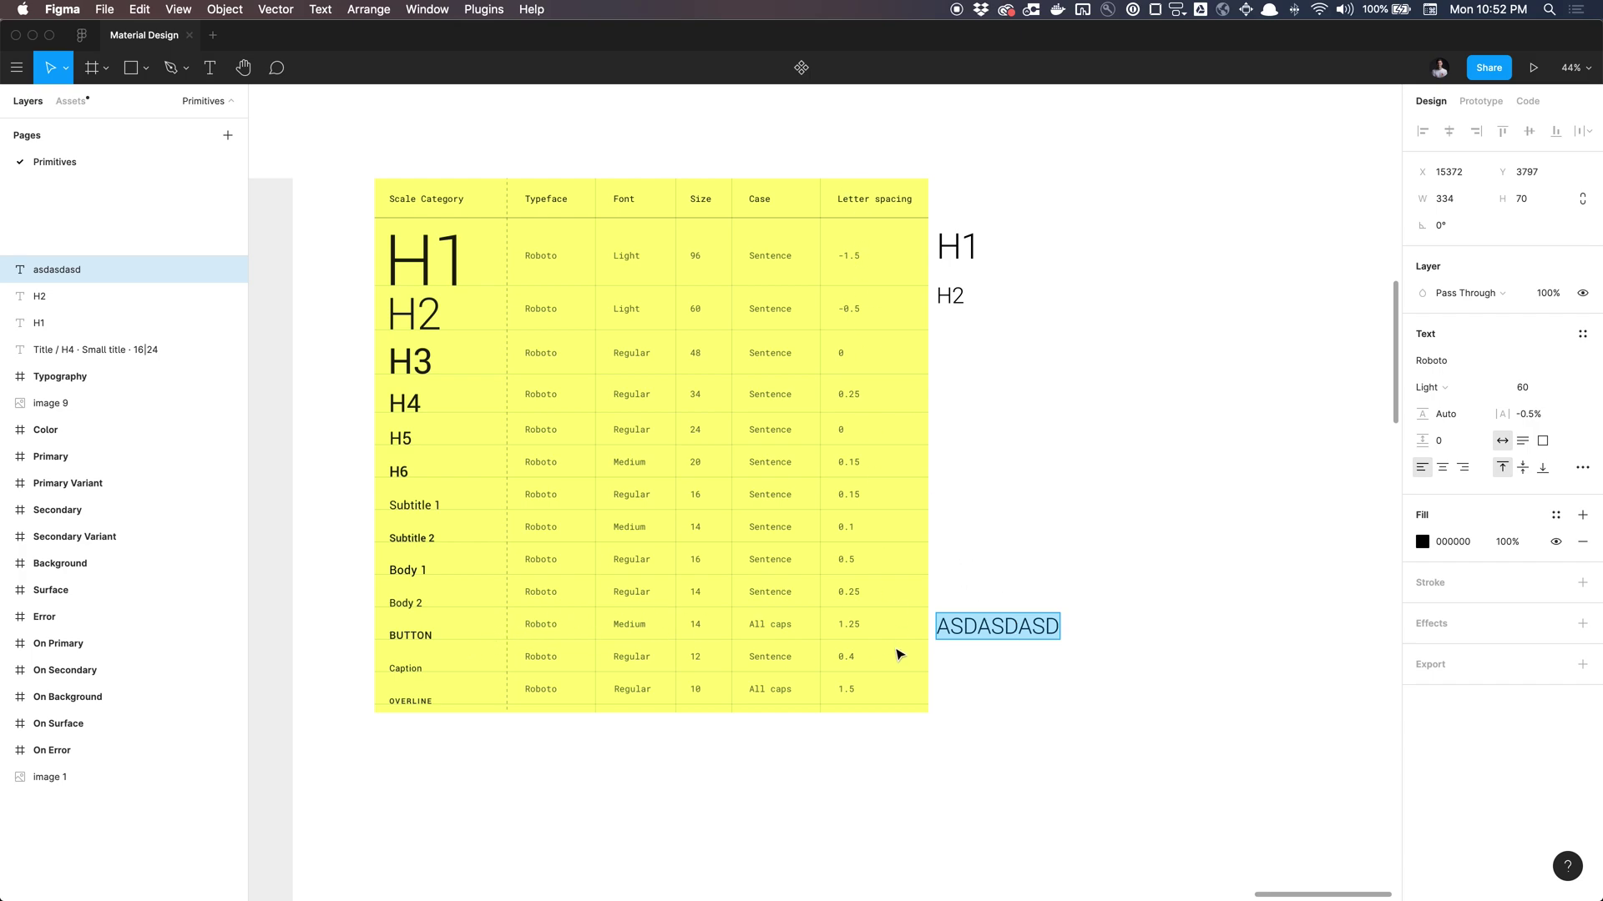
# - Give the placeholder text 1.25% letter spacing and font size 14
pyautogui.click(1548, 412)
pyautogui.write('1.25')
pyautogui.press('Return')
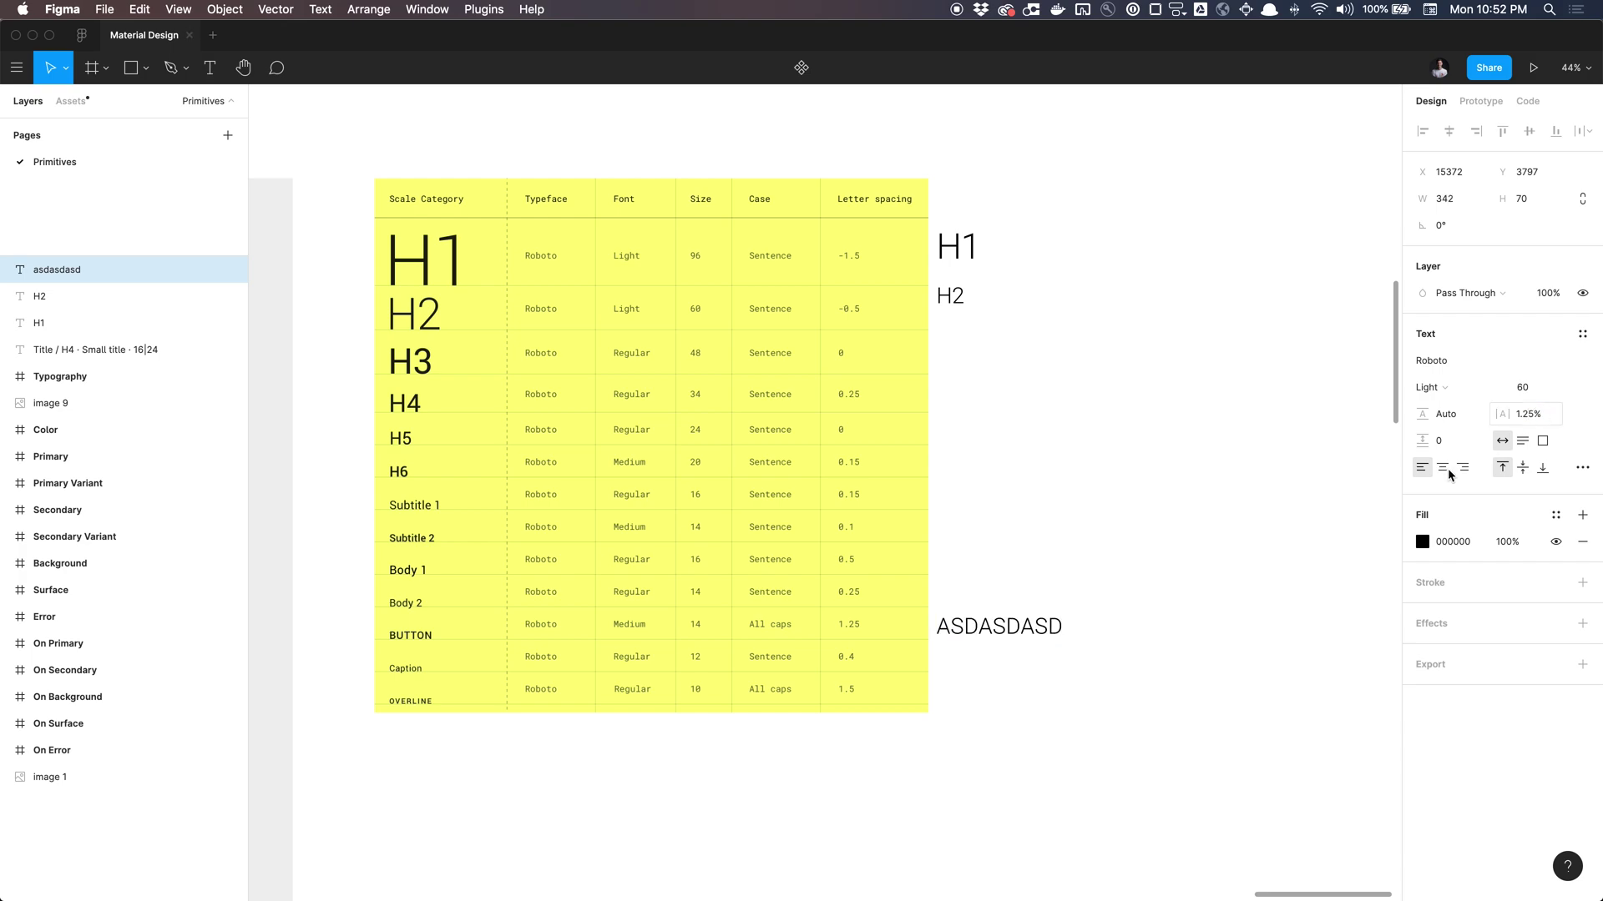
pyautogui.doubleClick(1002, 624)
pyautogui.click(989, 626)
pyautogui.doubleClick(992, 626)
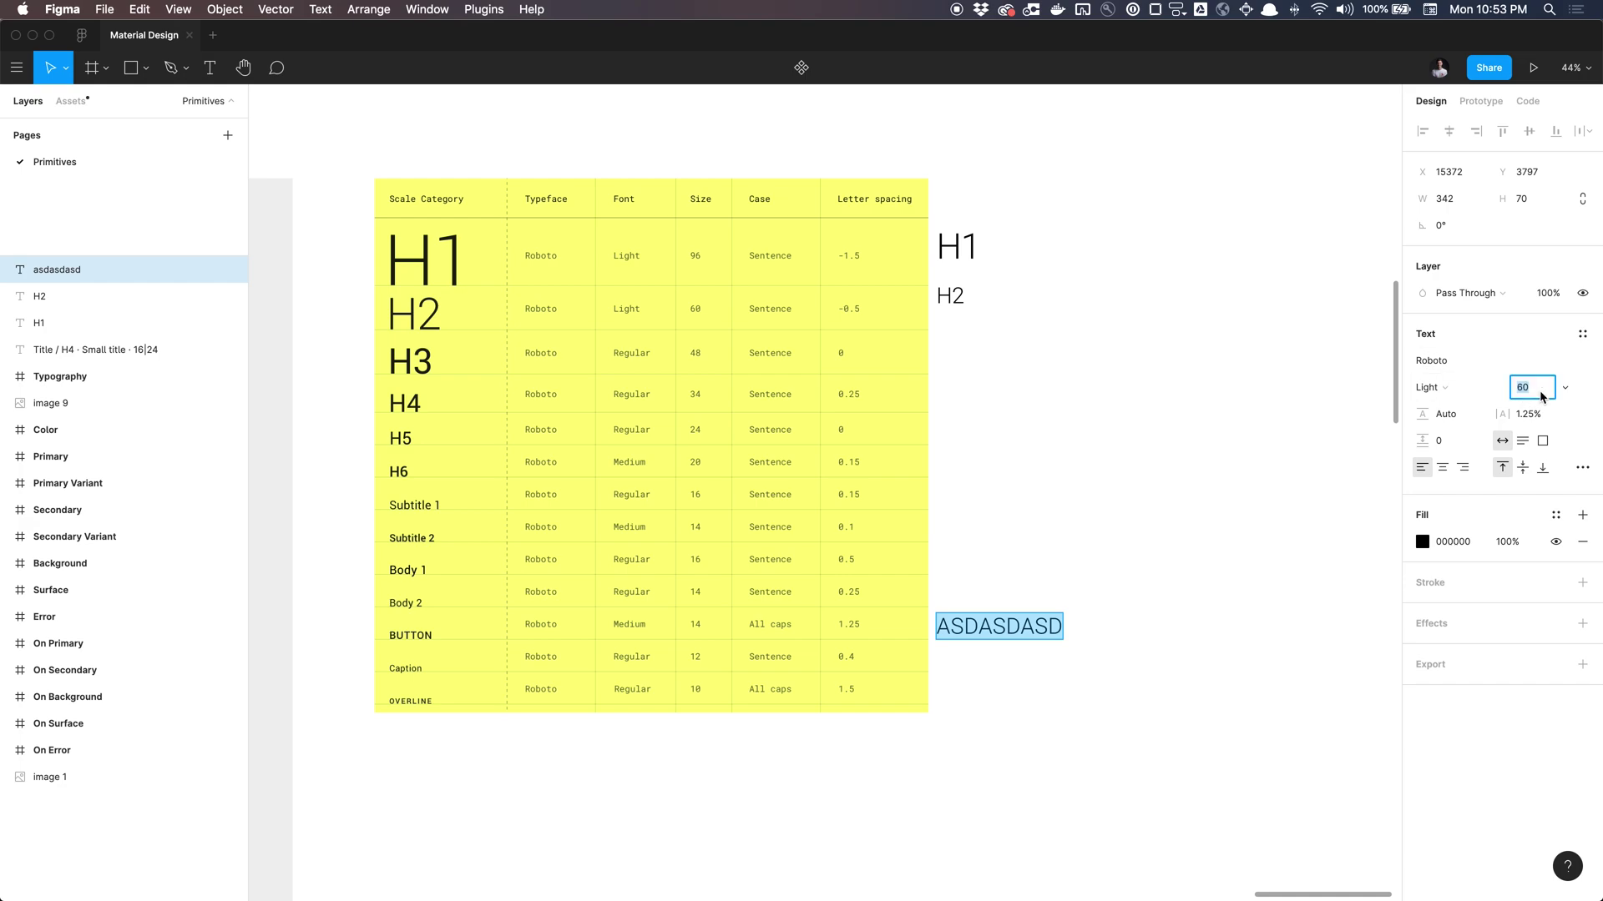
pyautogui.write('14')
pyautogui.press('Return')
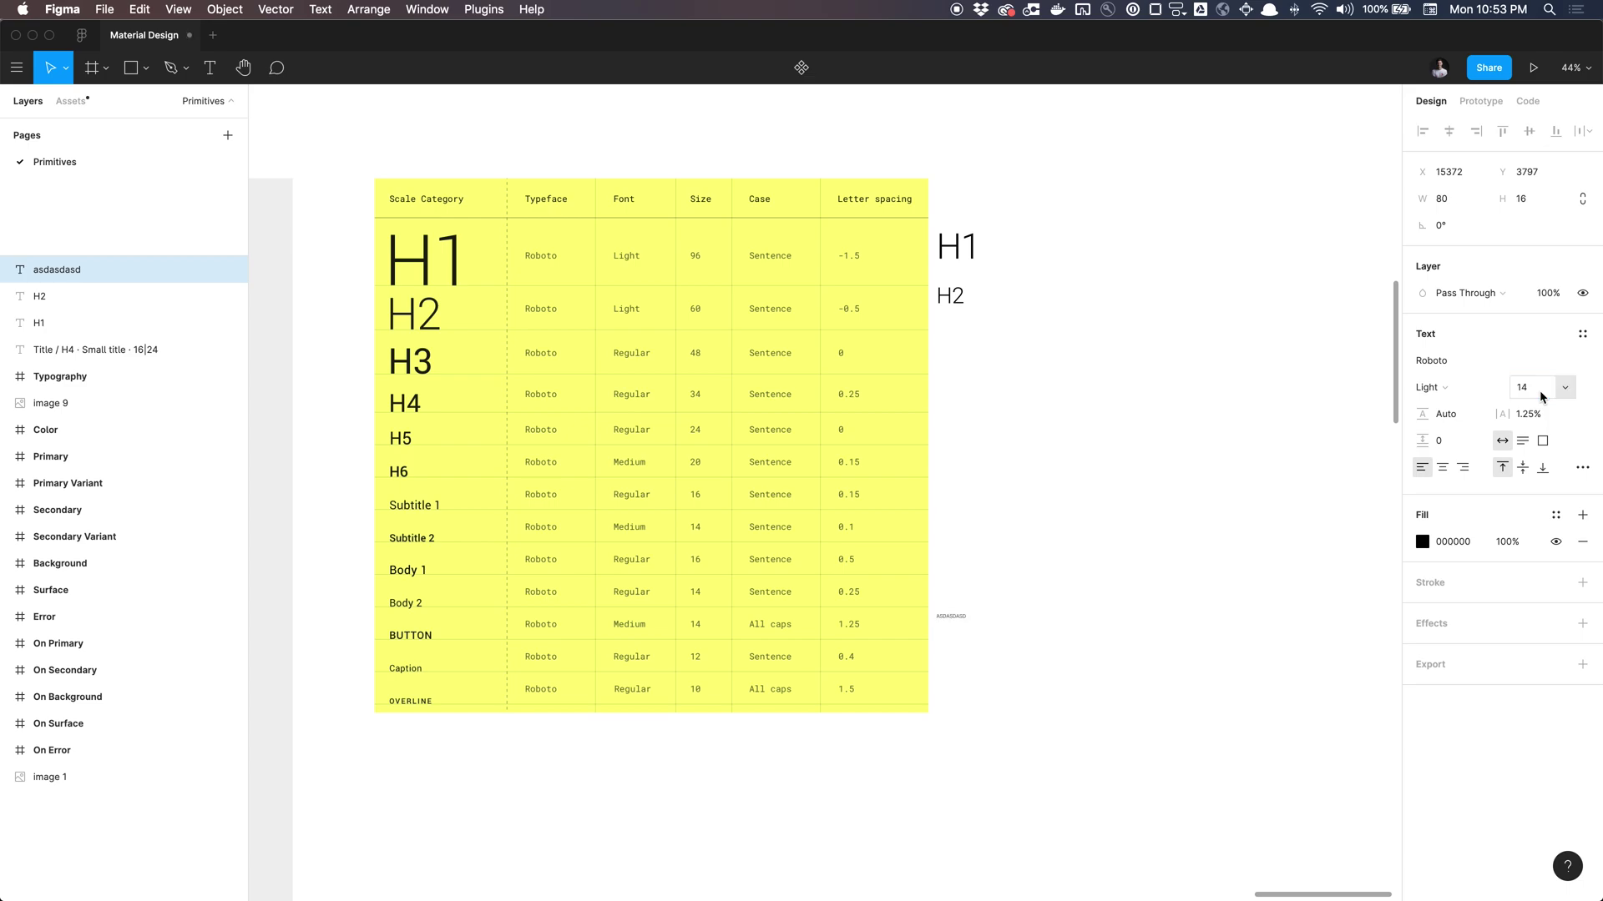
# - Set the weight to Roboto Medium and change the text to 'button'
pyautogui.click(1456, 391)
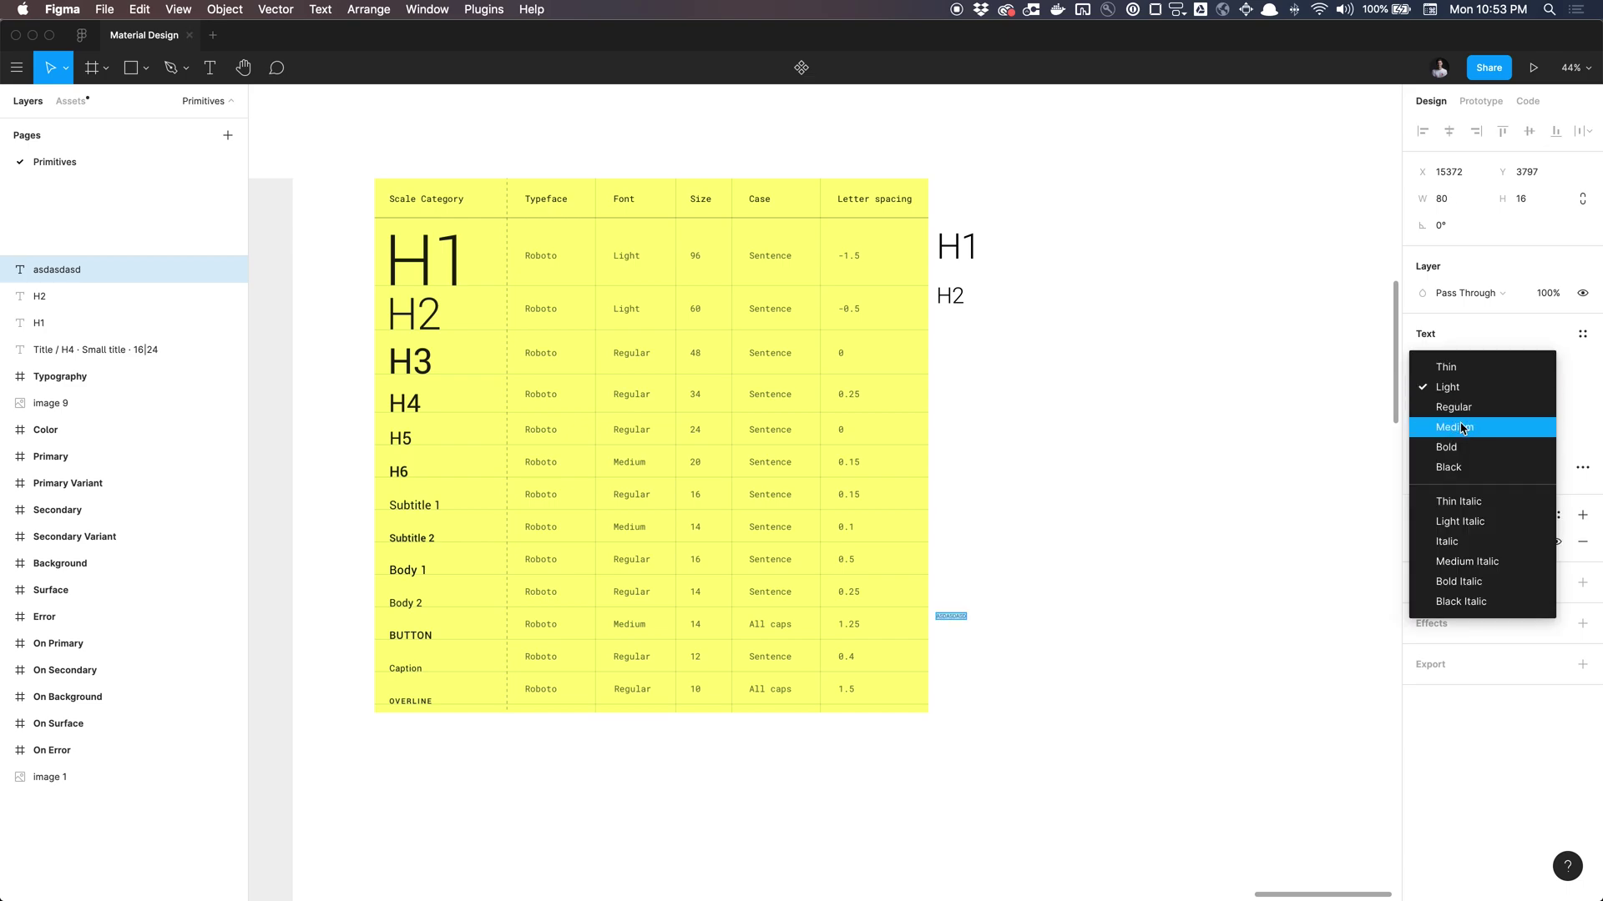
pyautogui.click(1454, 427)
pyautogui.scroll(3, 999, 631)
pyautogui.press('Return')
pyautogui.scroll(5, 1000, 631)
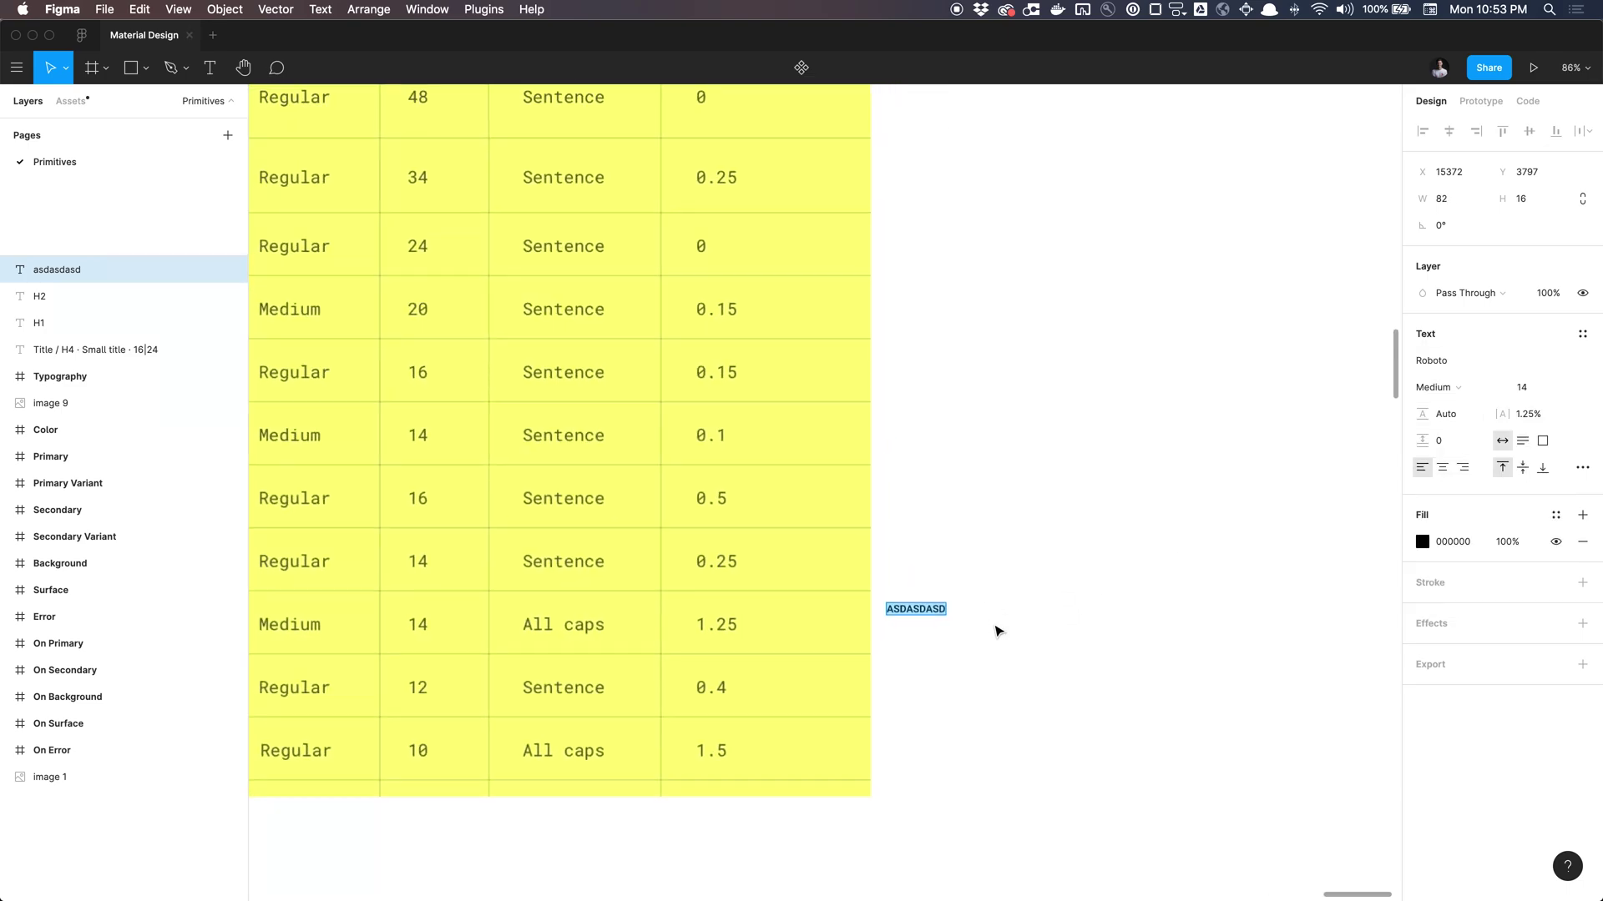
pyautogui.write('button')
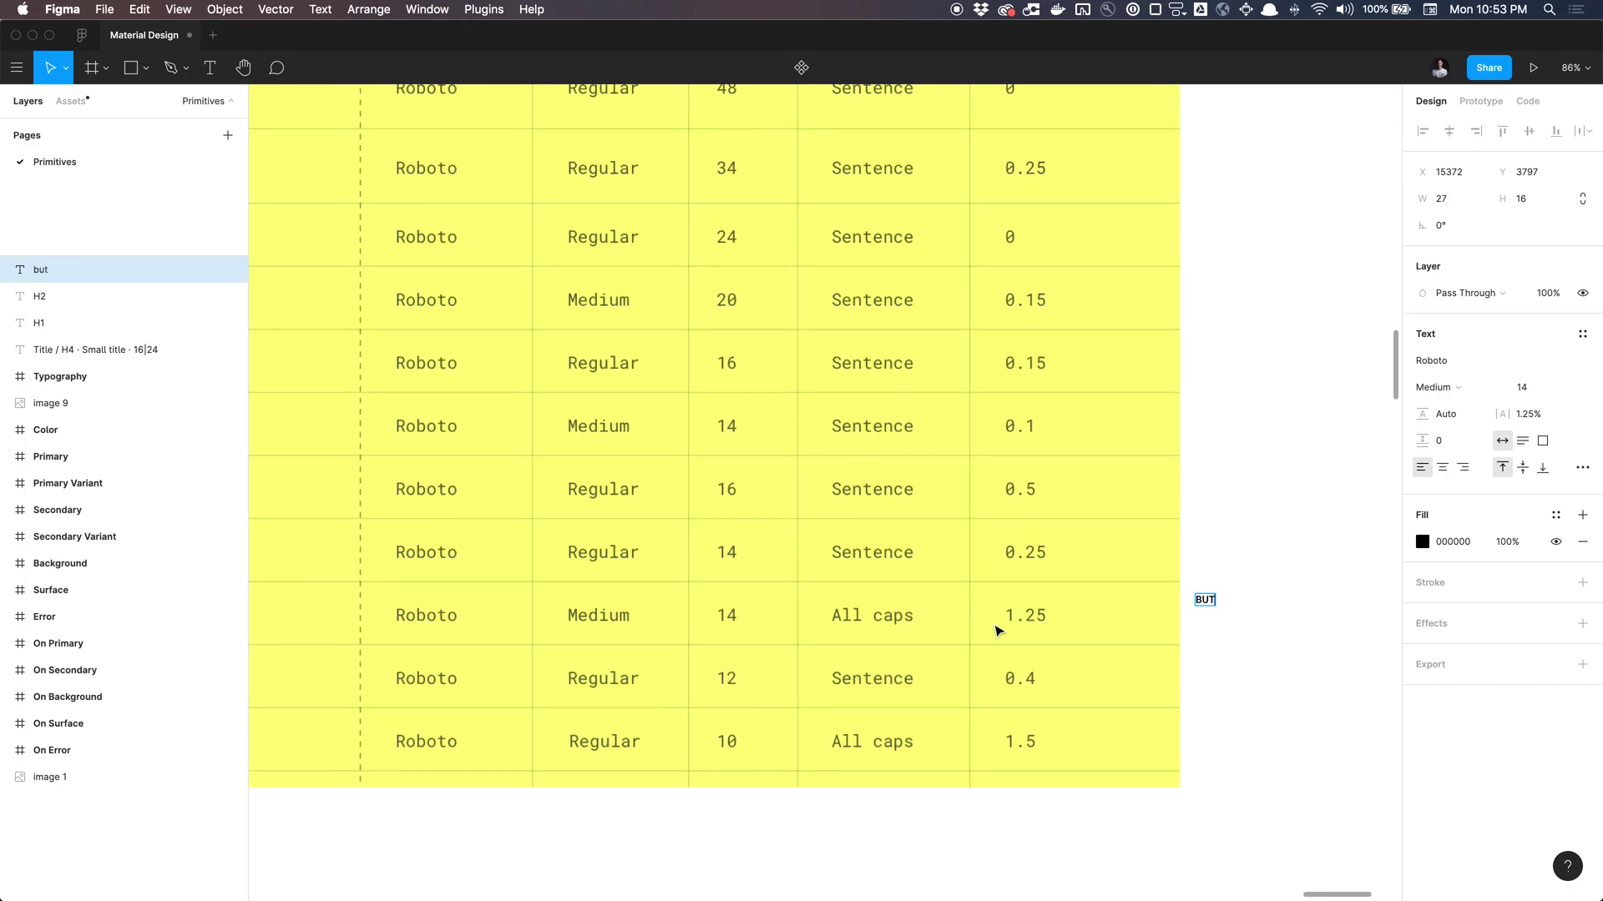
pyautogui.click(1325, 590)
pyautogui.scroll(-3, 1324, 589)
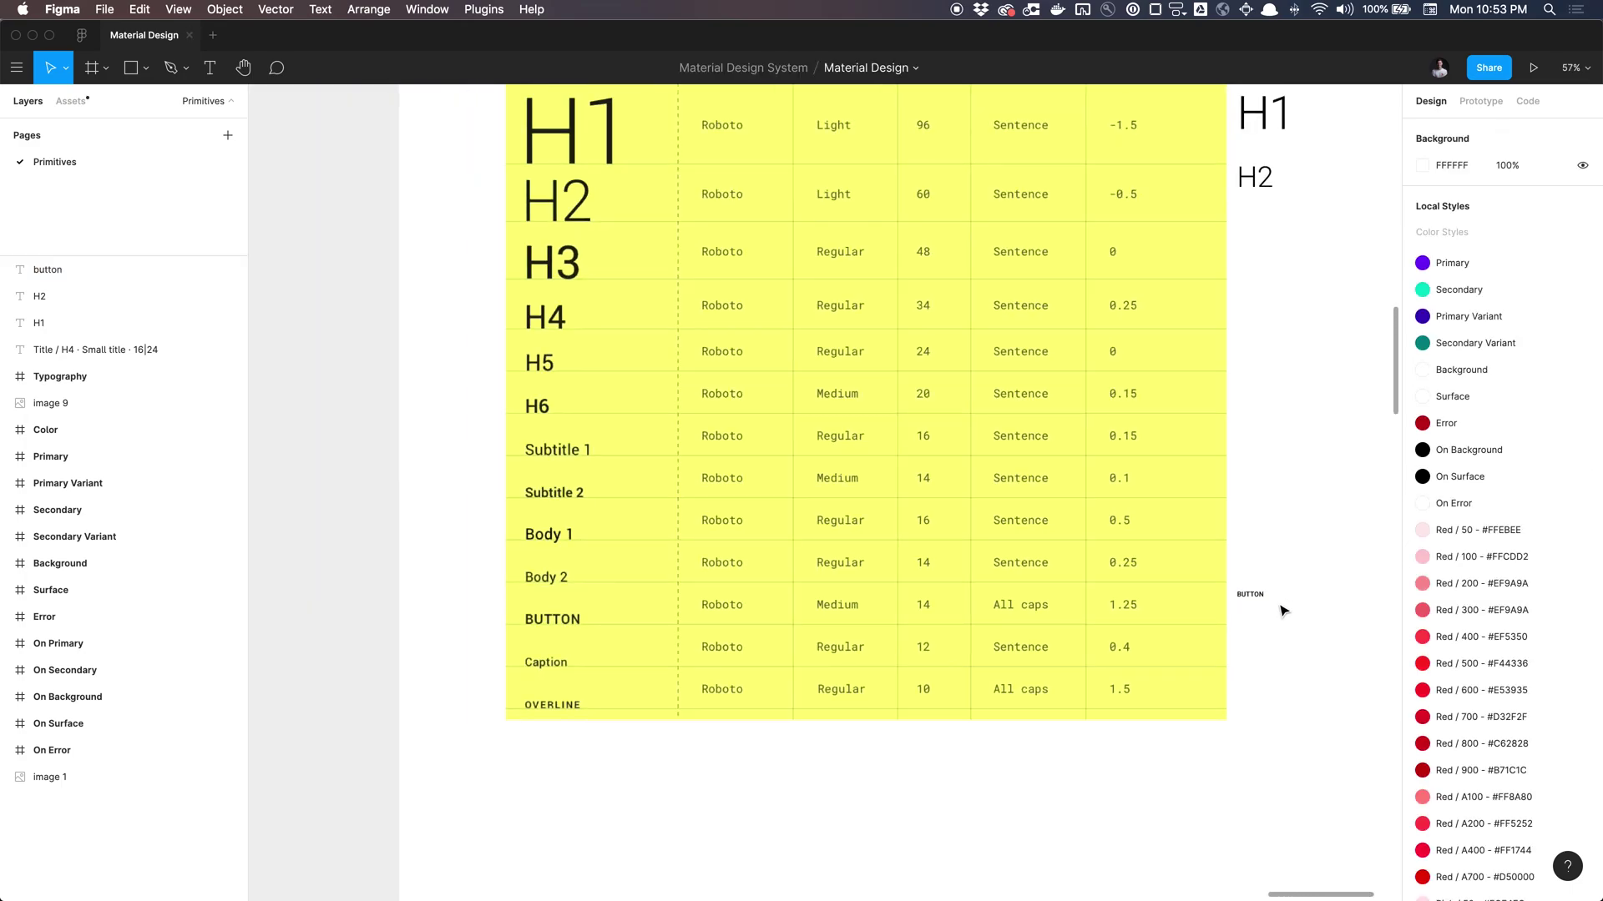
# - Duplicate the BUTTON label and place the copy just below it
pyautogui.click(1258, 598)
pyautogui.click(1260, 641)
pyautogui.click(1257, 598)
pyautogui.moveTo(1257, 599); pyautogui.dragTo(1260, 700)
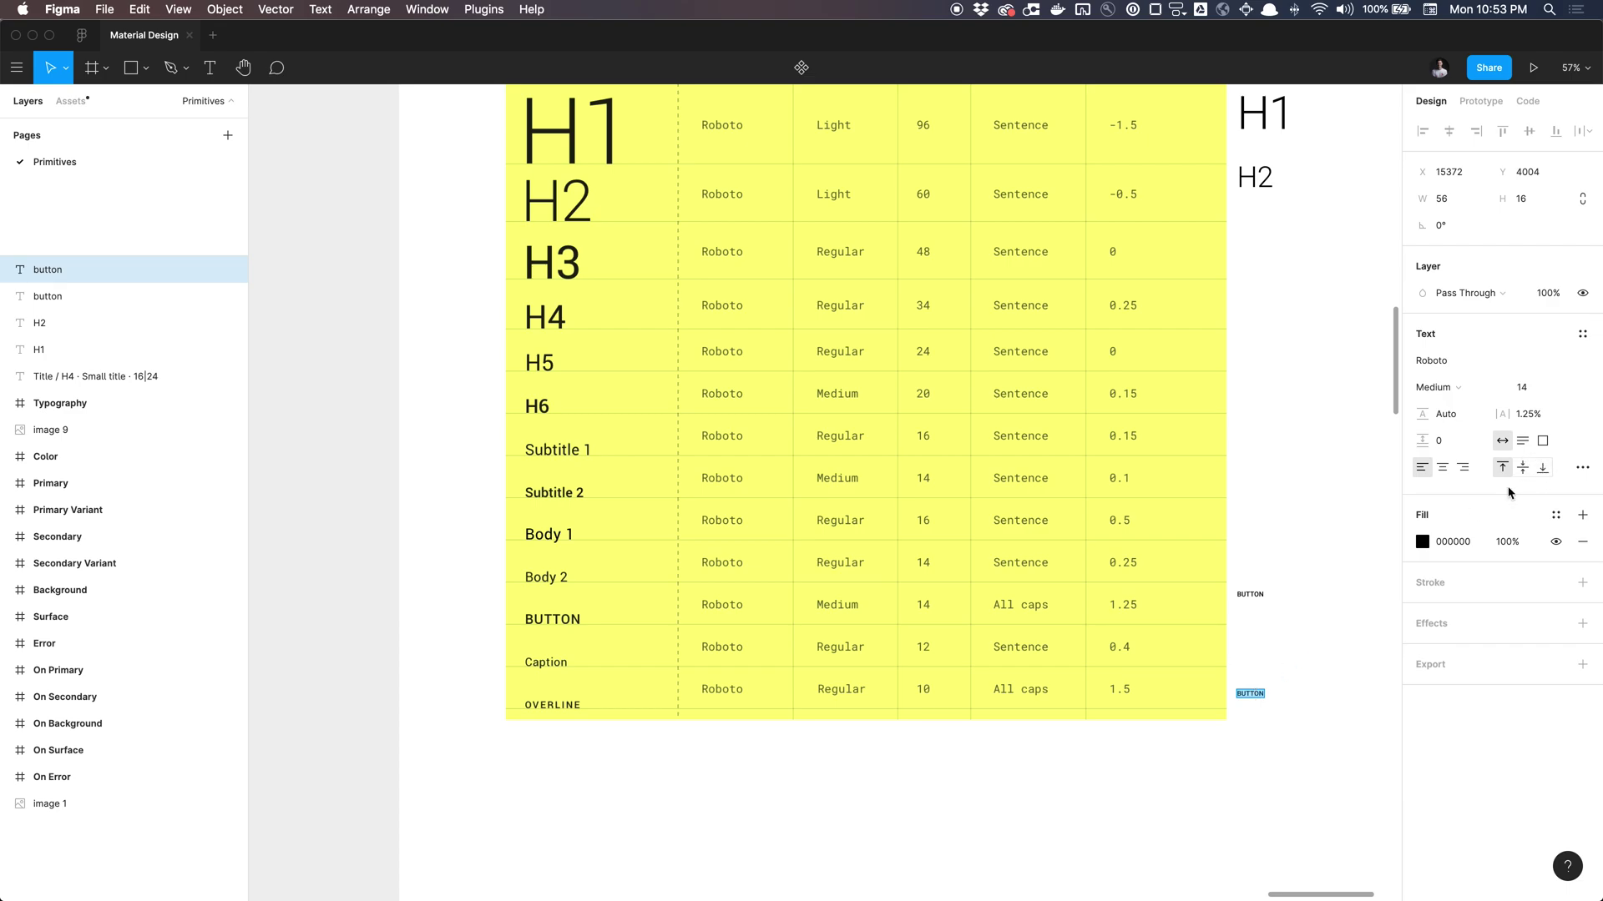
# - Set the copied label to Roboto Regular 10 with 1.5% letter spacing
pyautogui.click(1540, 389)
pyautogui.write('10')
pyautogui.press('Return')
pyautogui.click(1469, 389)
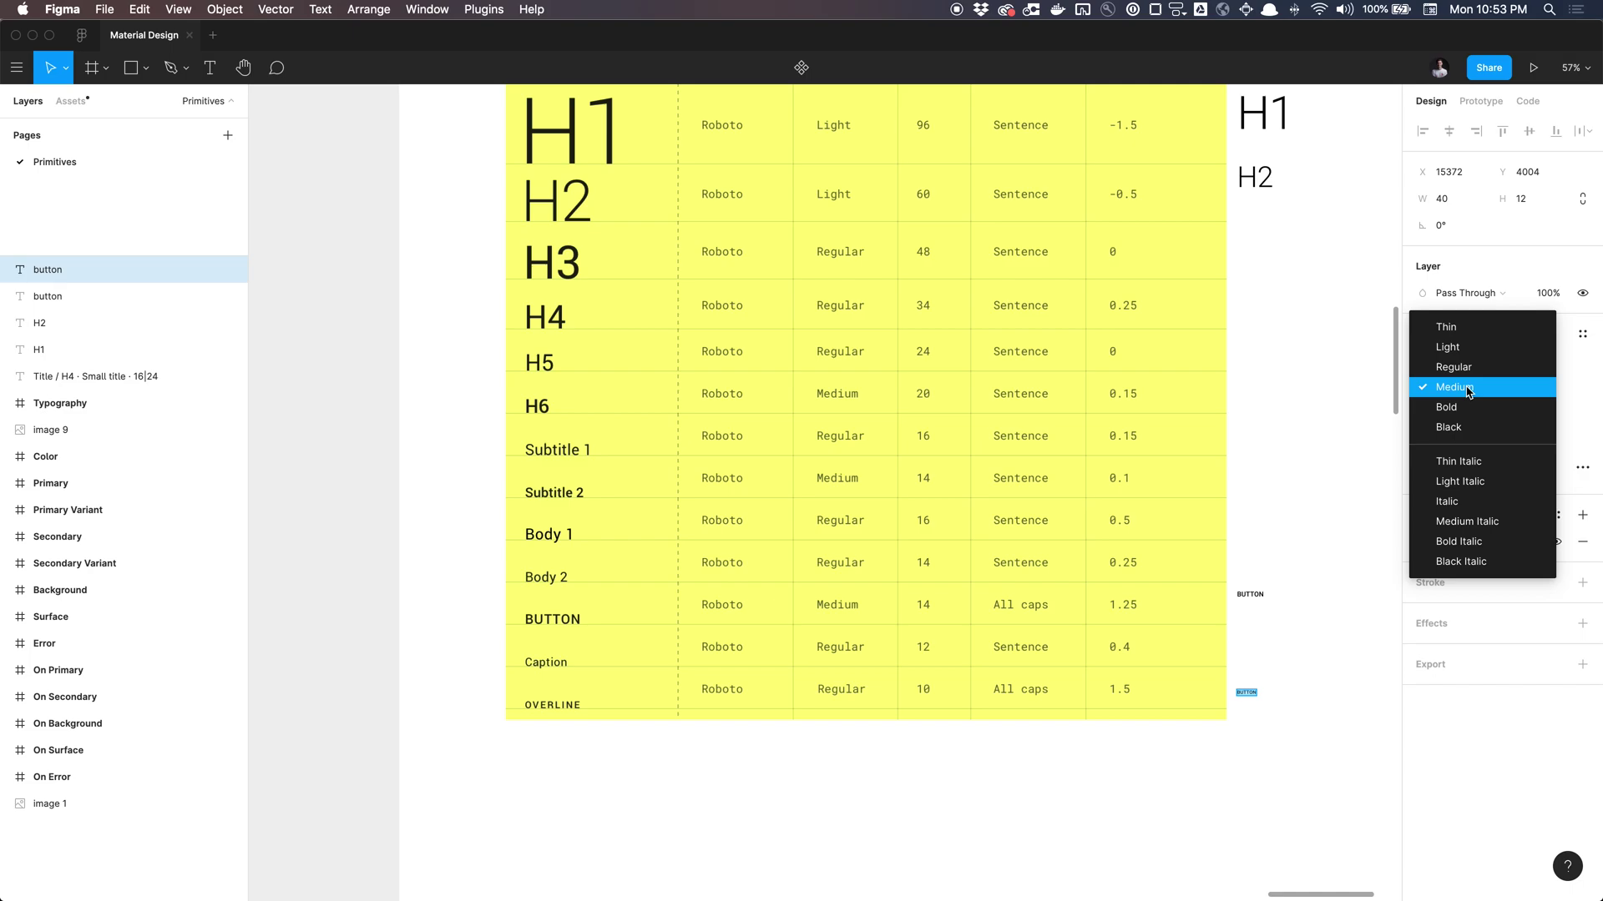
pyautogui.click(1465, 369)
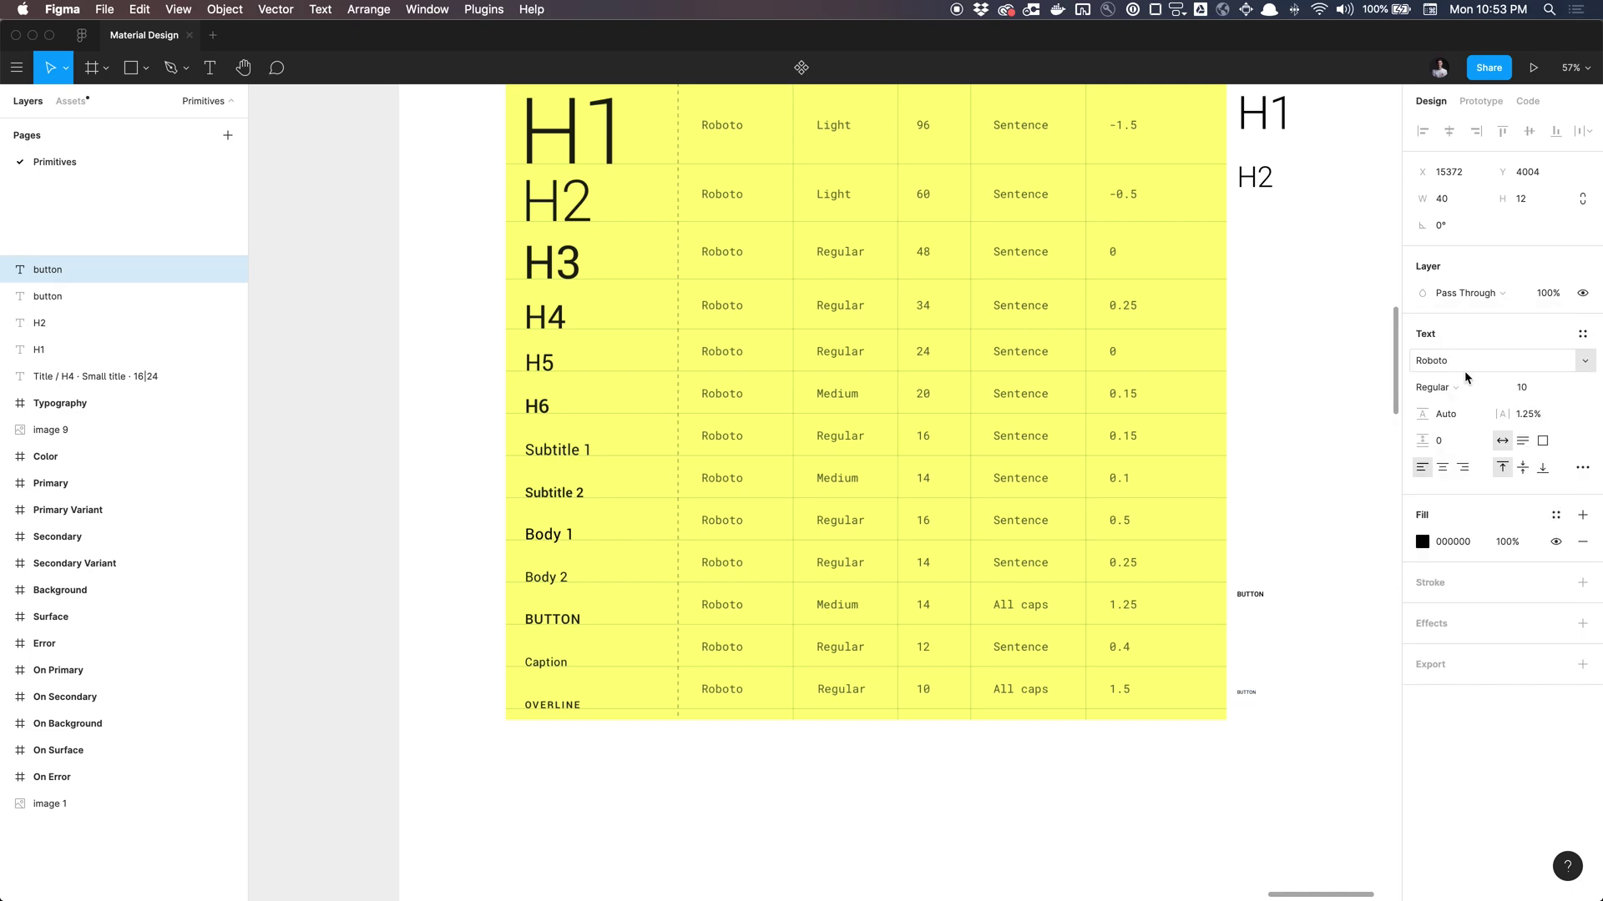
pyautogui.click(1547, 422)
pyautogui.write('1.5')
pyautogui.press('Return')
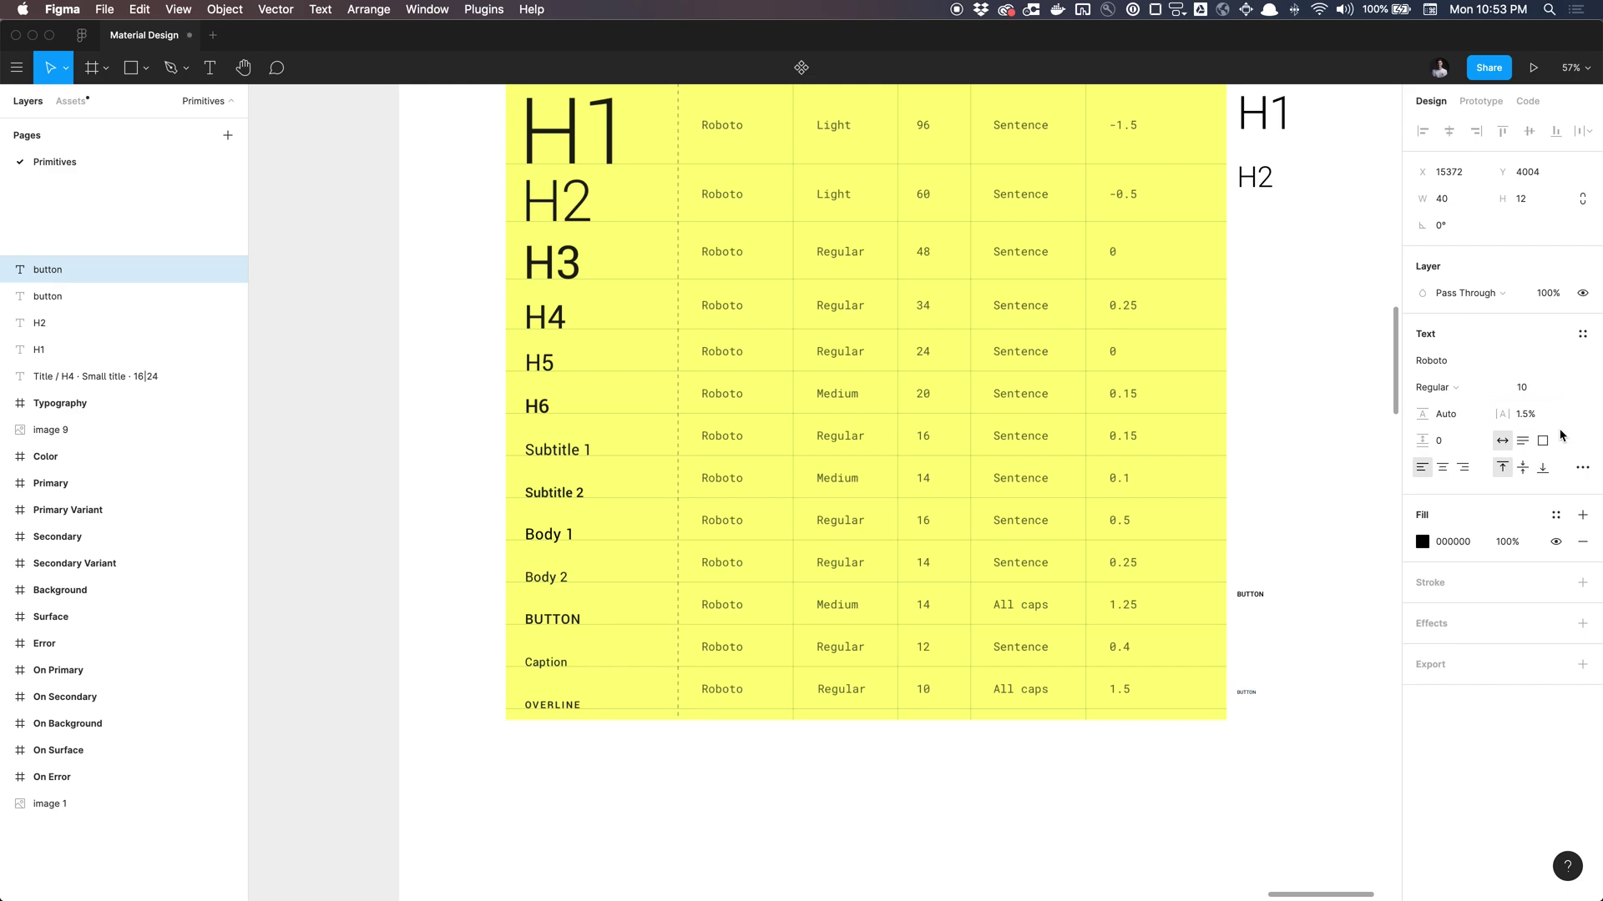
# - Apply forced small caps to the copied label in Type Details
pyautogui.click(1582, 467)
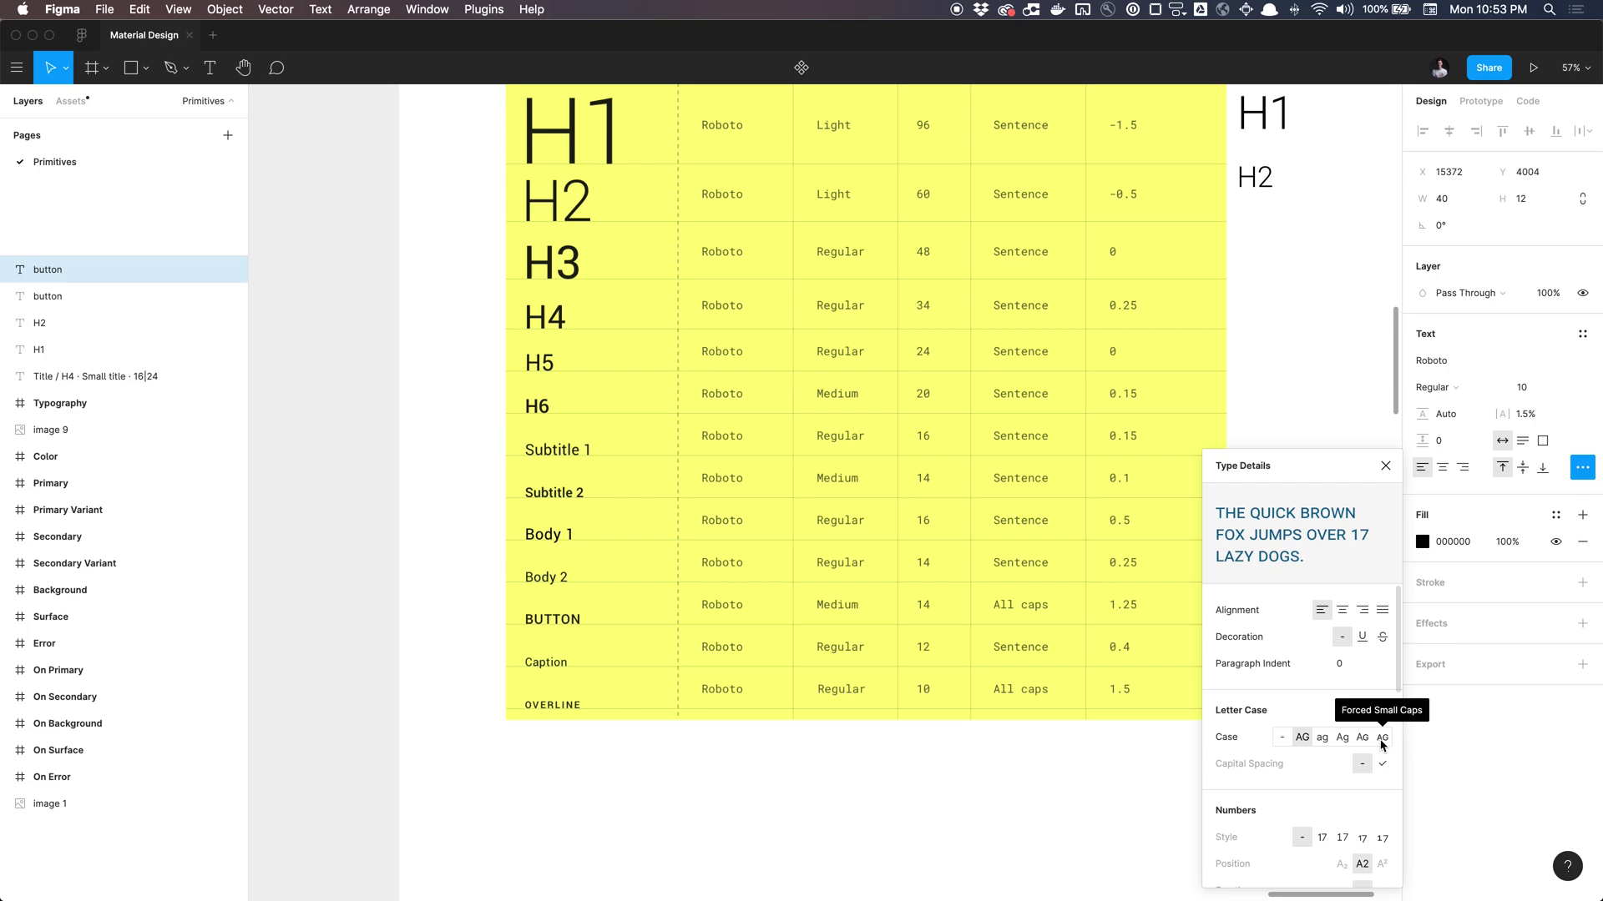
pyautogui.click(1381, 739)
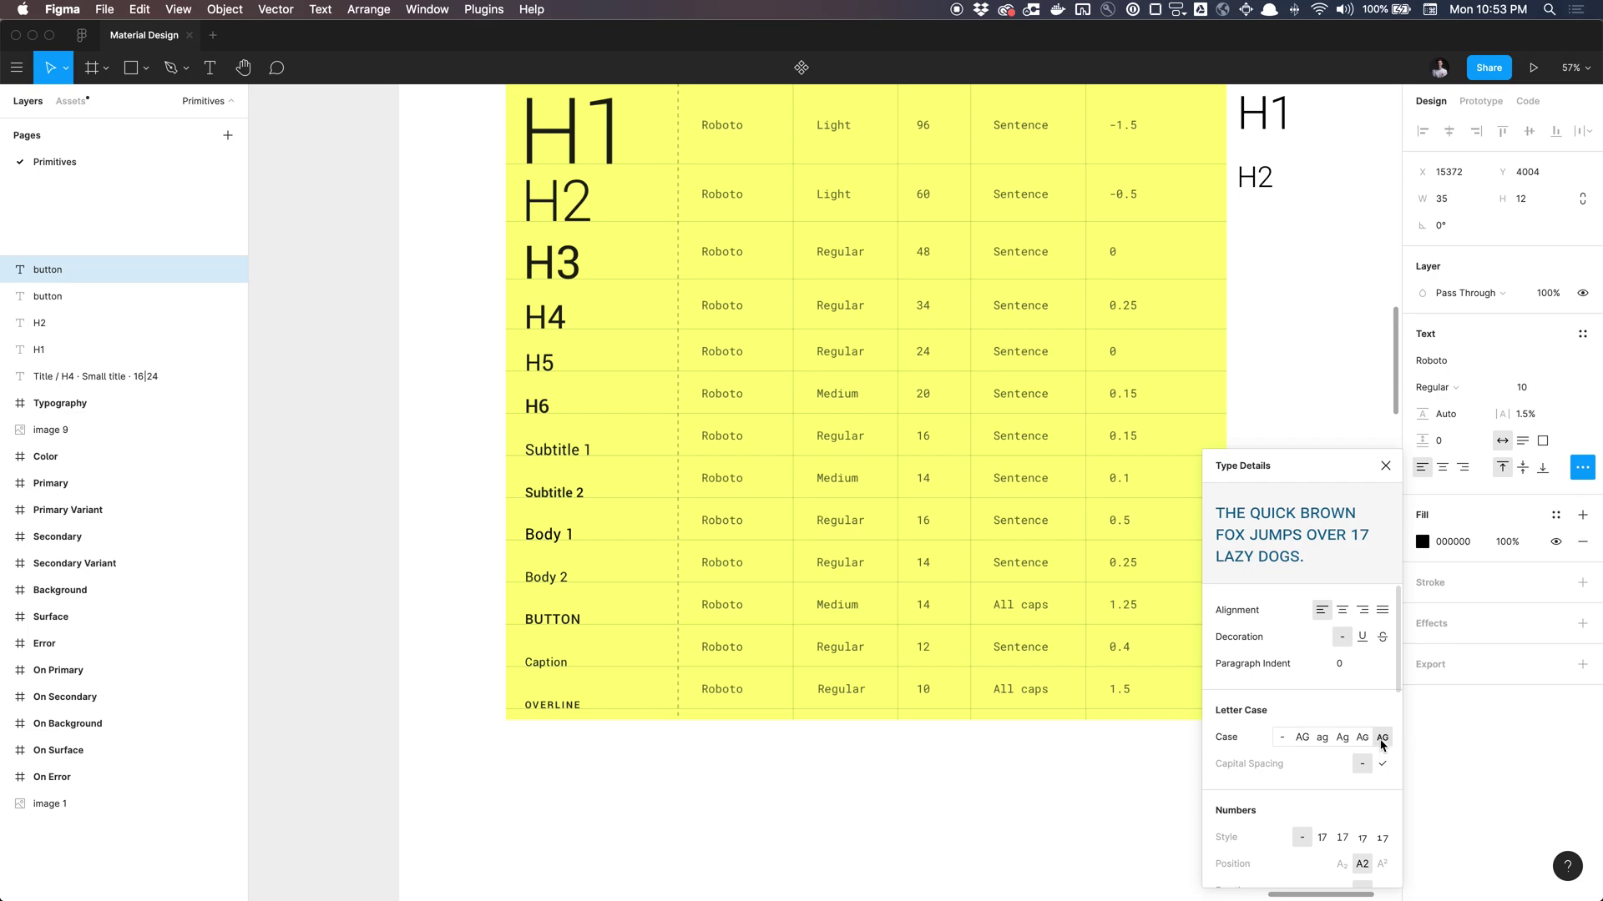
pyautogui.click(1386, 466)
pyautogui.press('Escape')
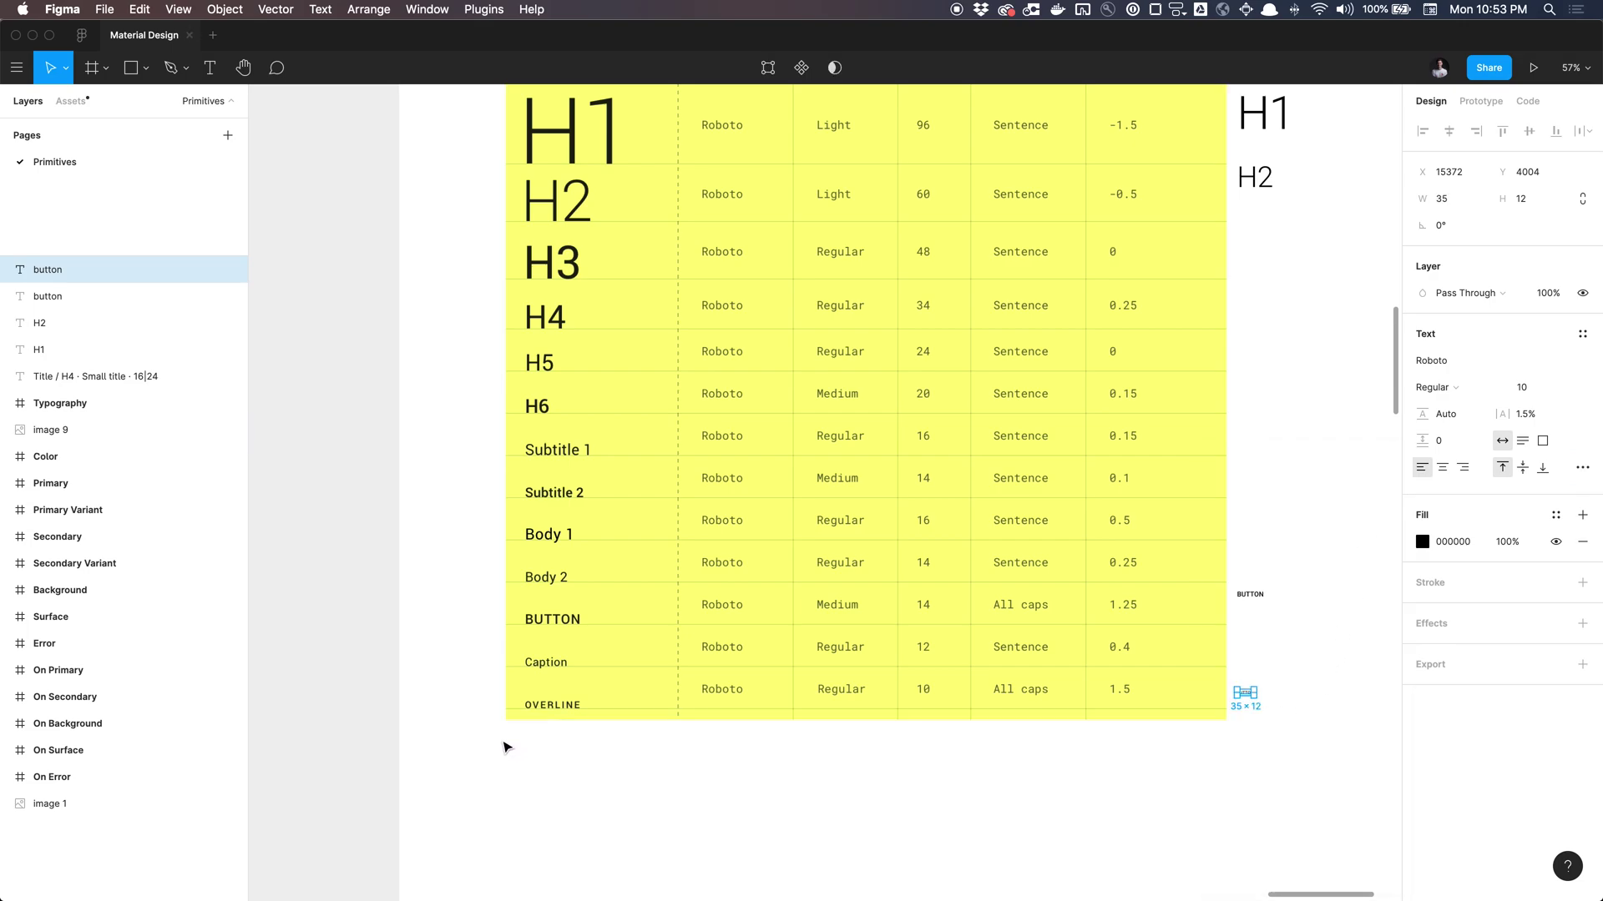
pyautogui.scroll(-3, 565, 700)
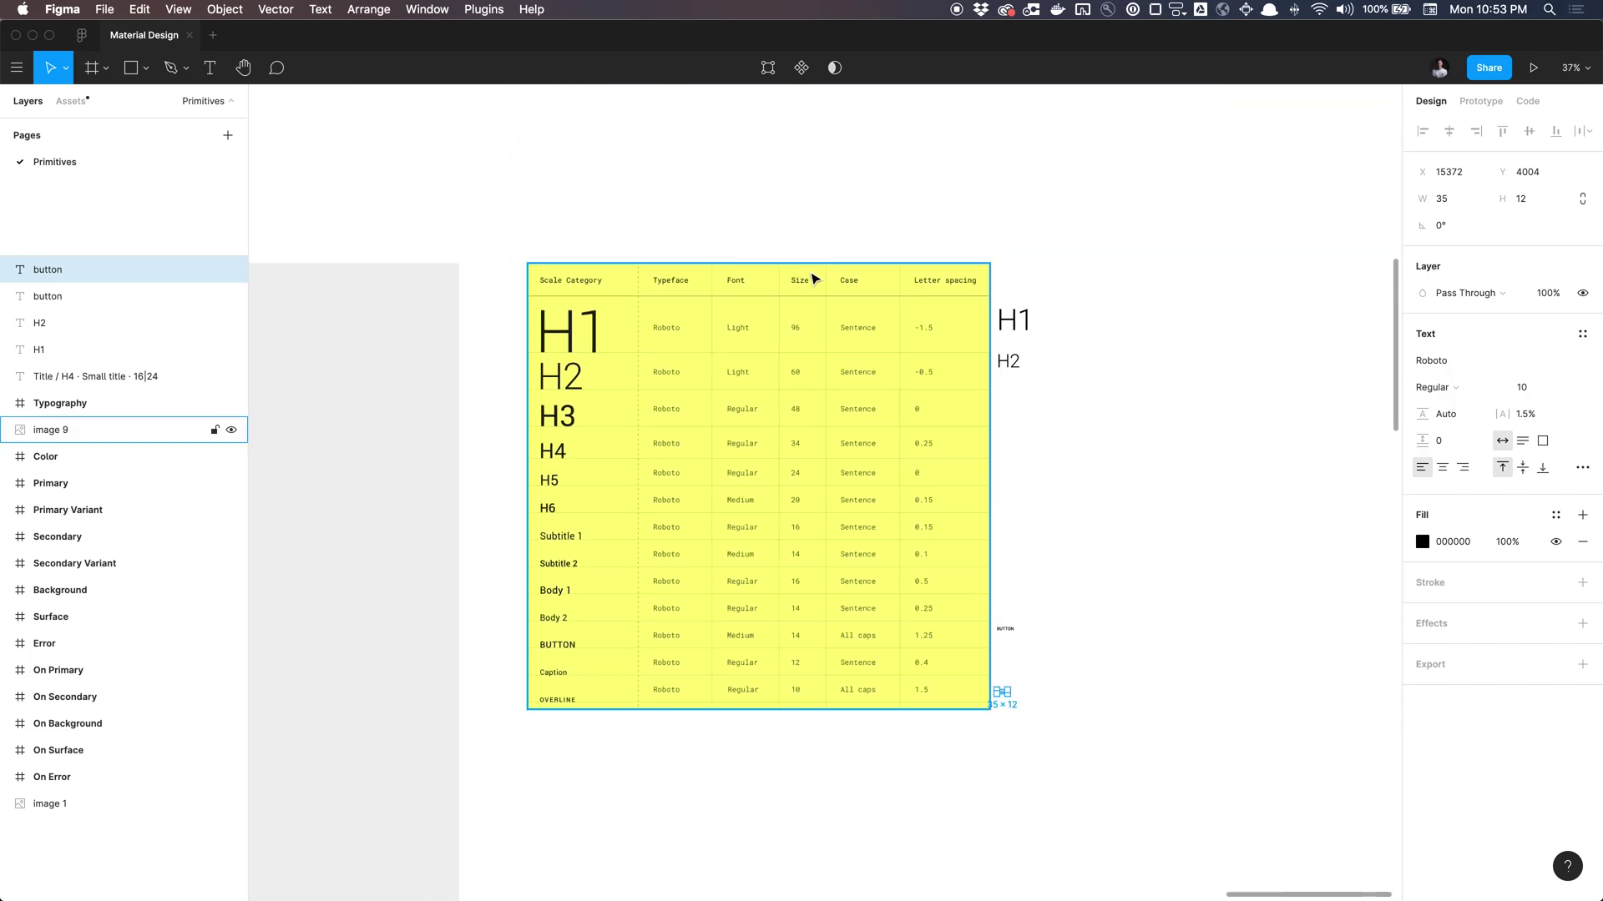
pyautogui.click(1077, 762)
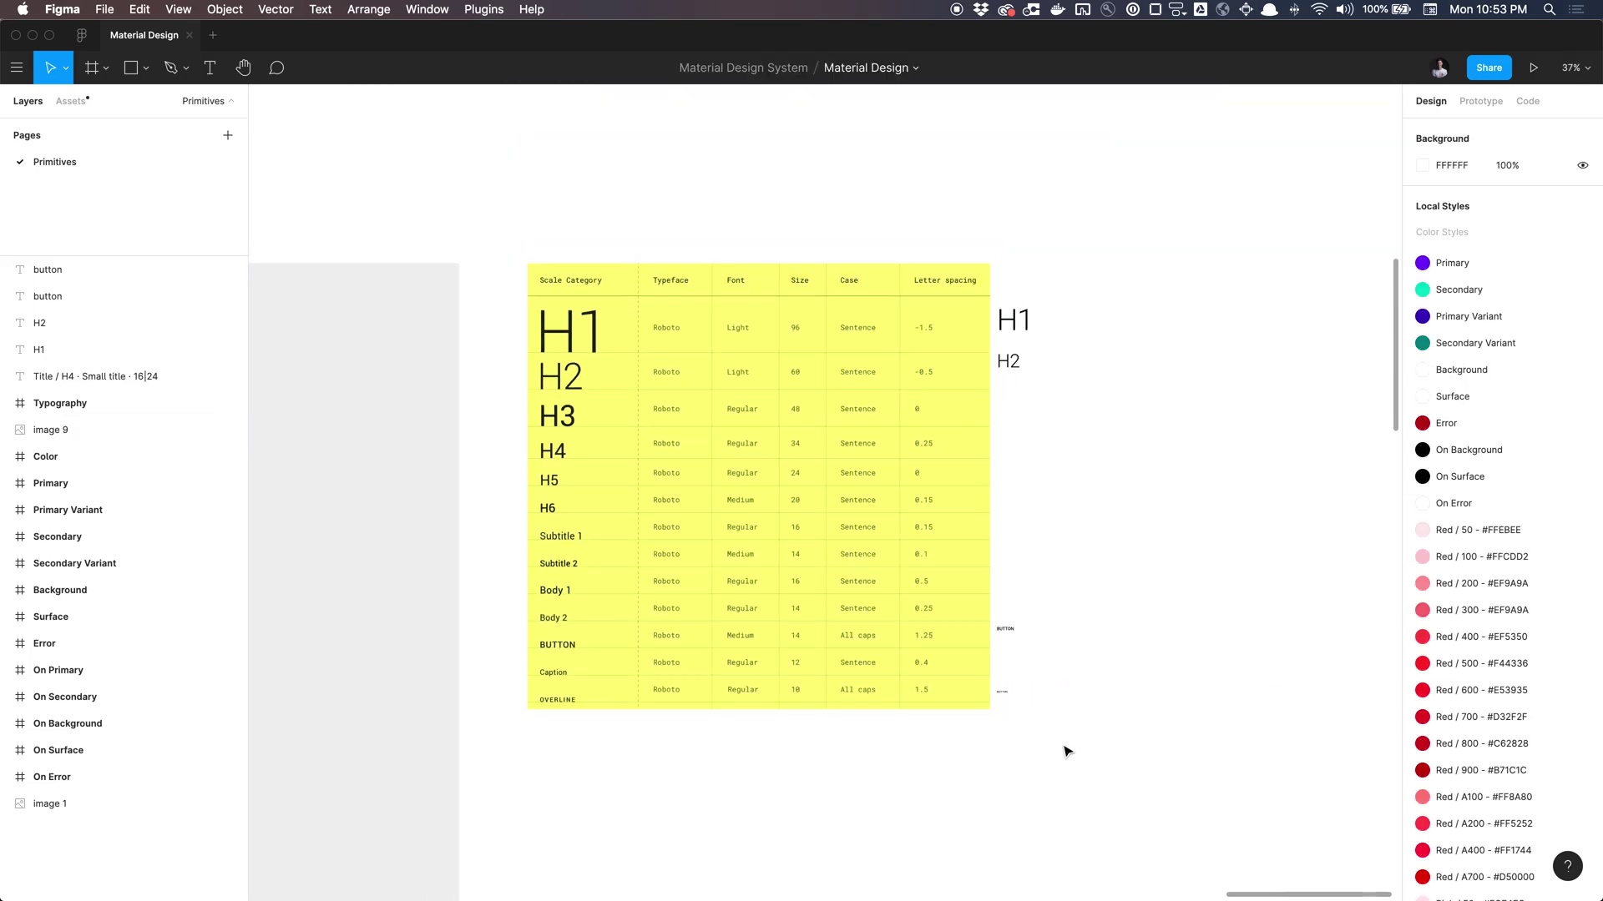
# - Place a copy of the small button label above it, then delete the extra copy
pyautogui.click(1004, 698)
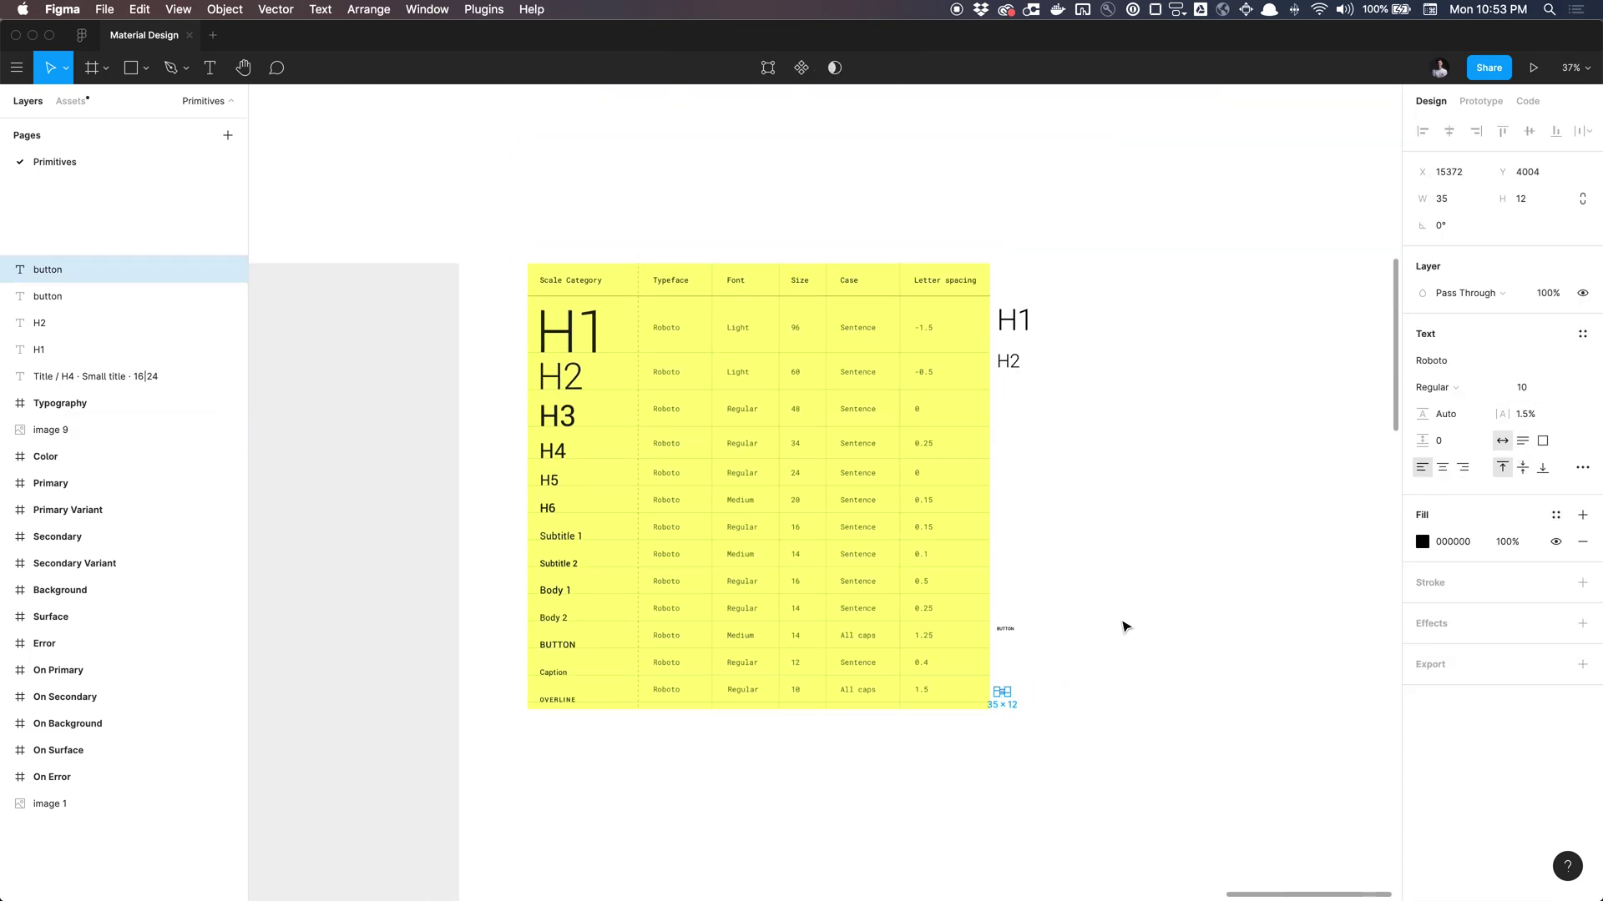
pyautogui.click(1106, 650)
pyautogui.scroll(3, 1051, 591)
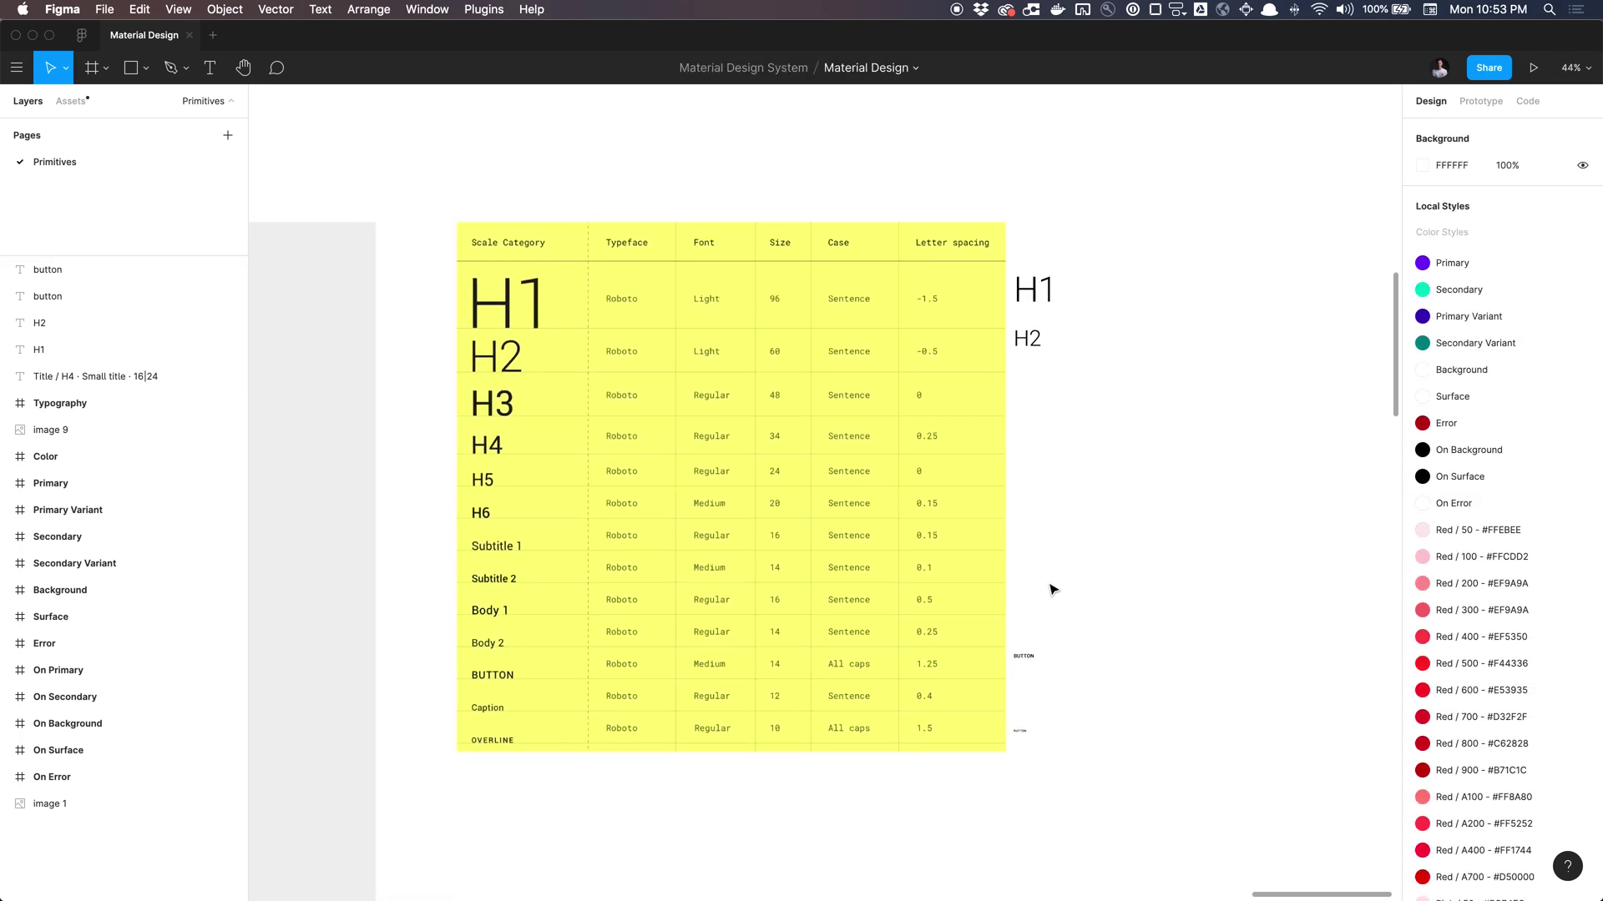
pyautogui.click(1026, 656)
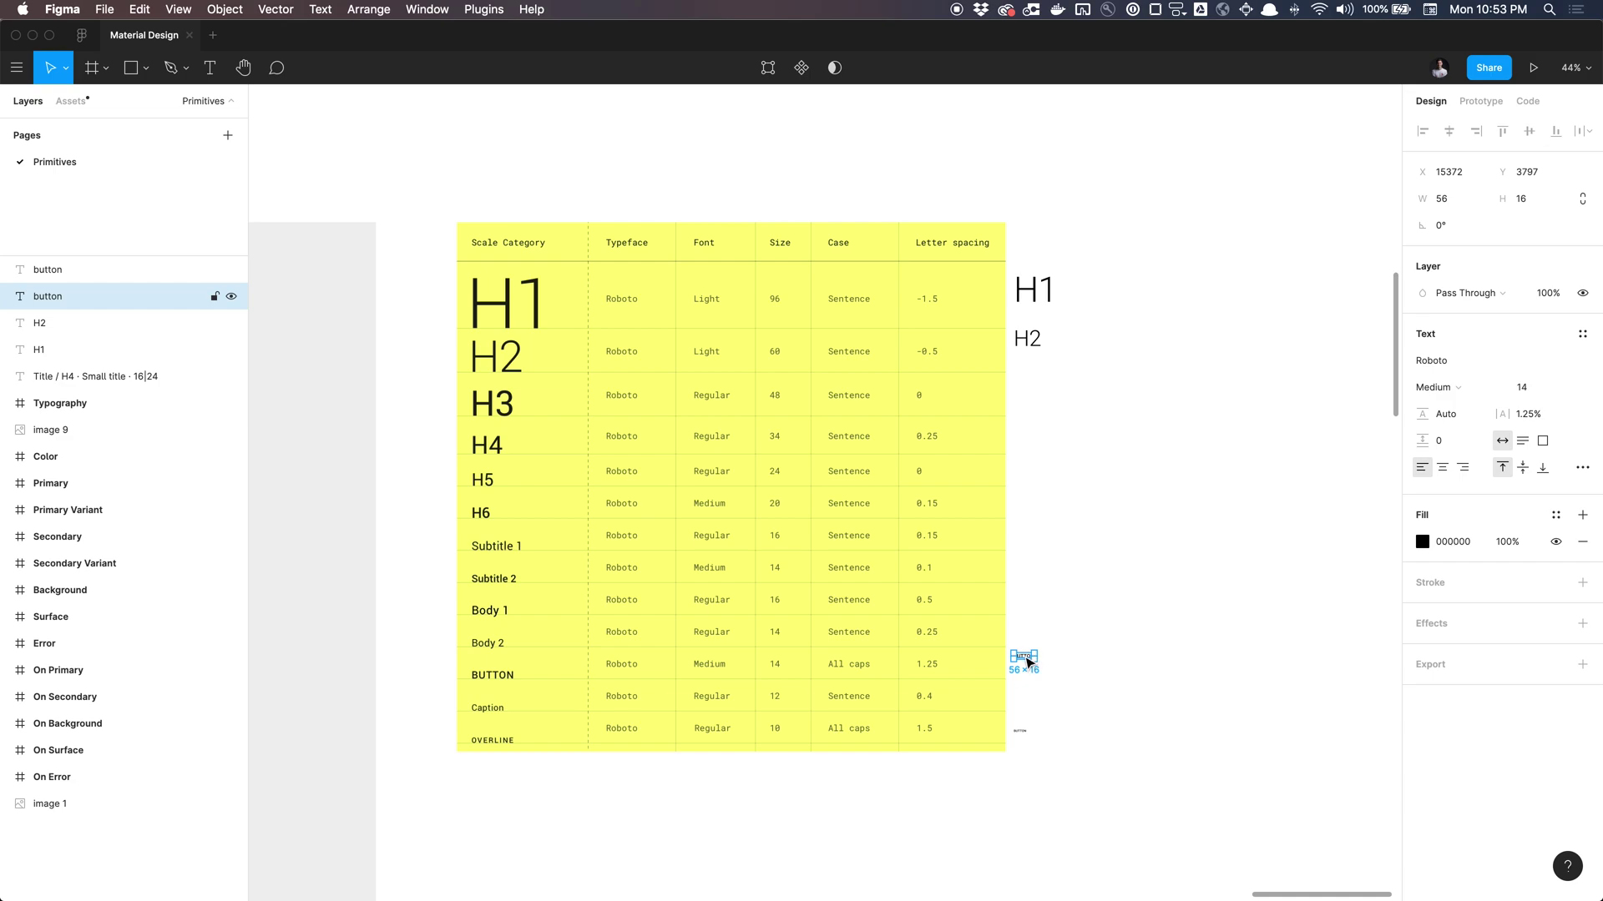
pyautogui.moveTo(1028, 659); pyautogui.dragTo(1028, 638)
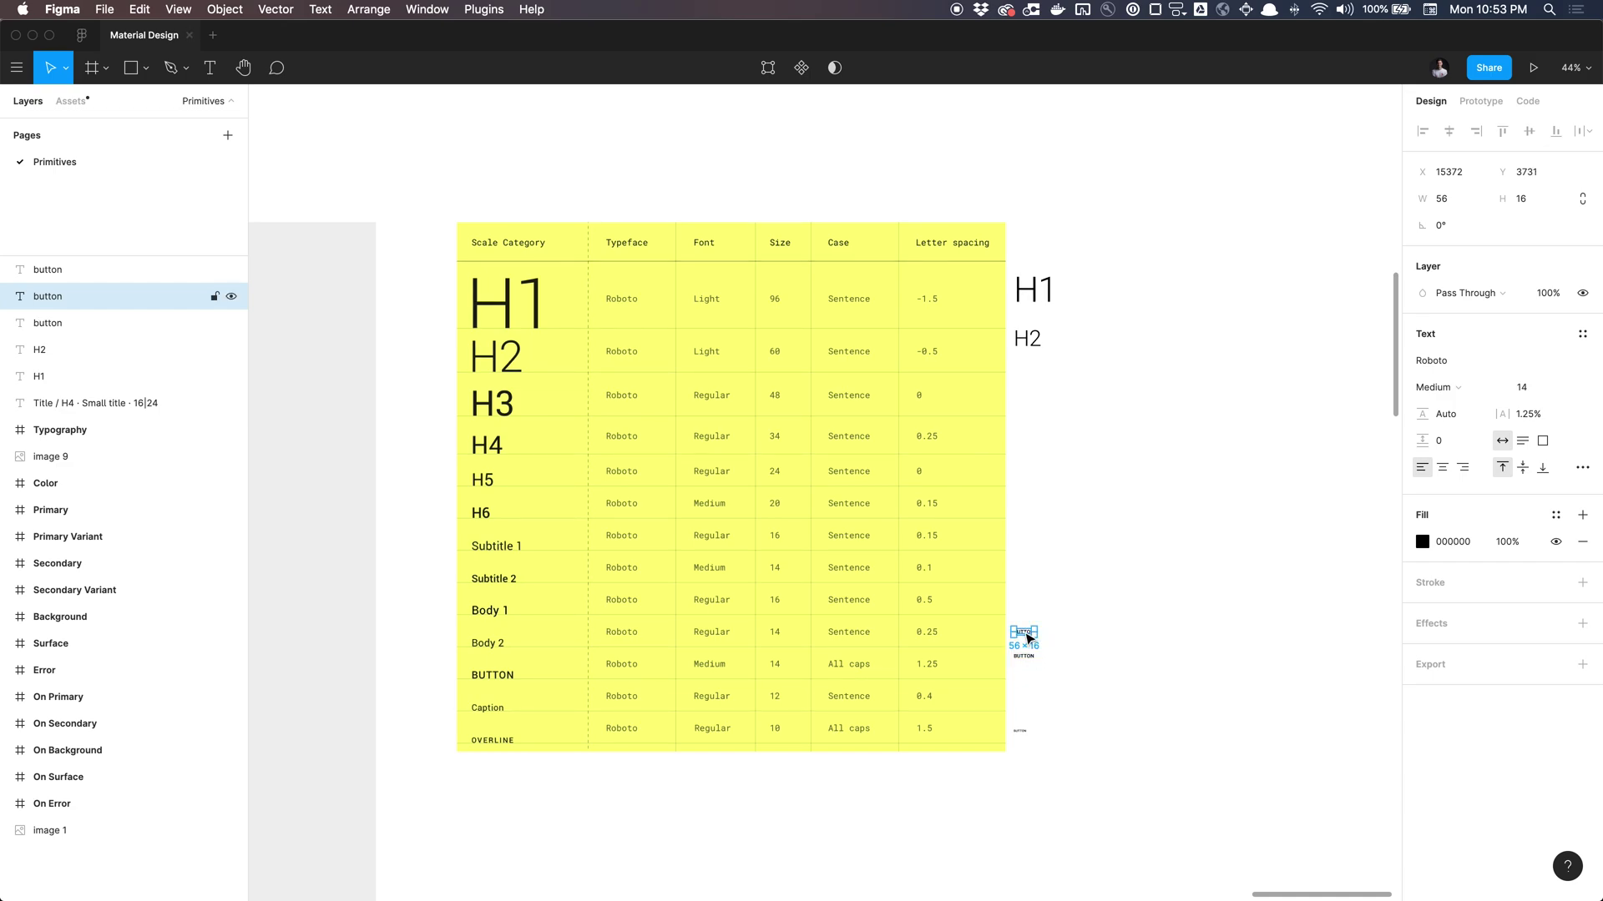
pyautogui.press('Delete')
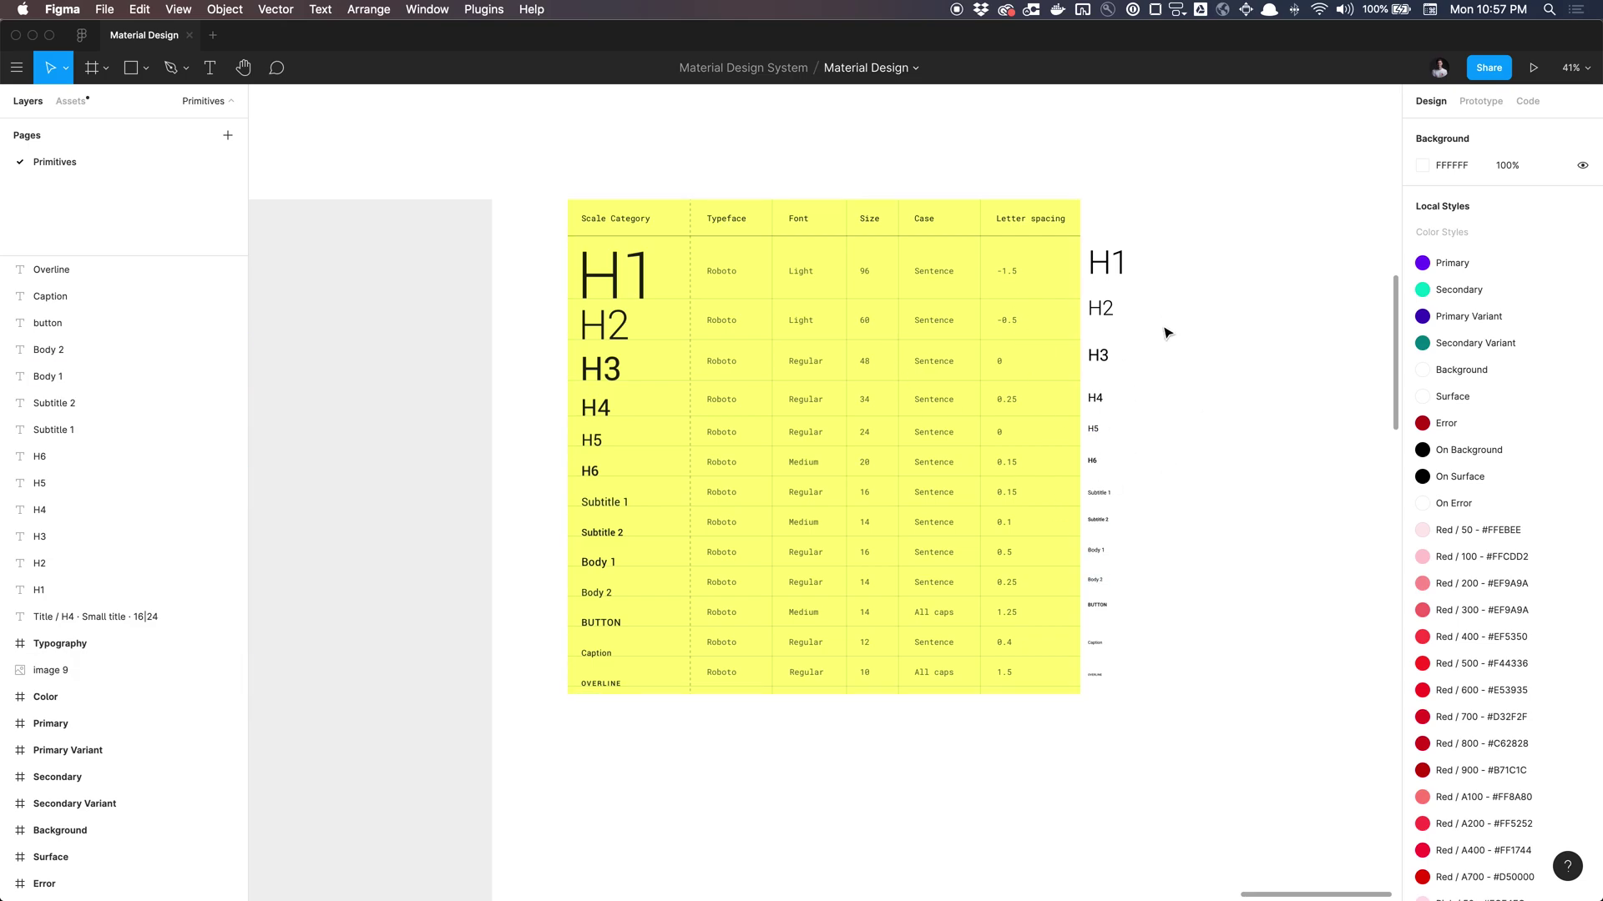
pyautogui.click(1118, 261)
pyautogui.click(1194, 240)
pyautogui.click(1118, 262)
pyautogui.click(1150, 233)
pyautogui.click(1119, 262)
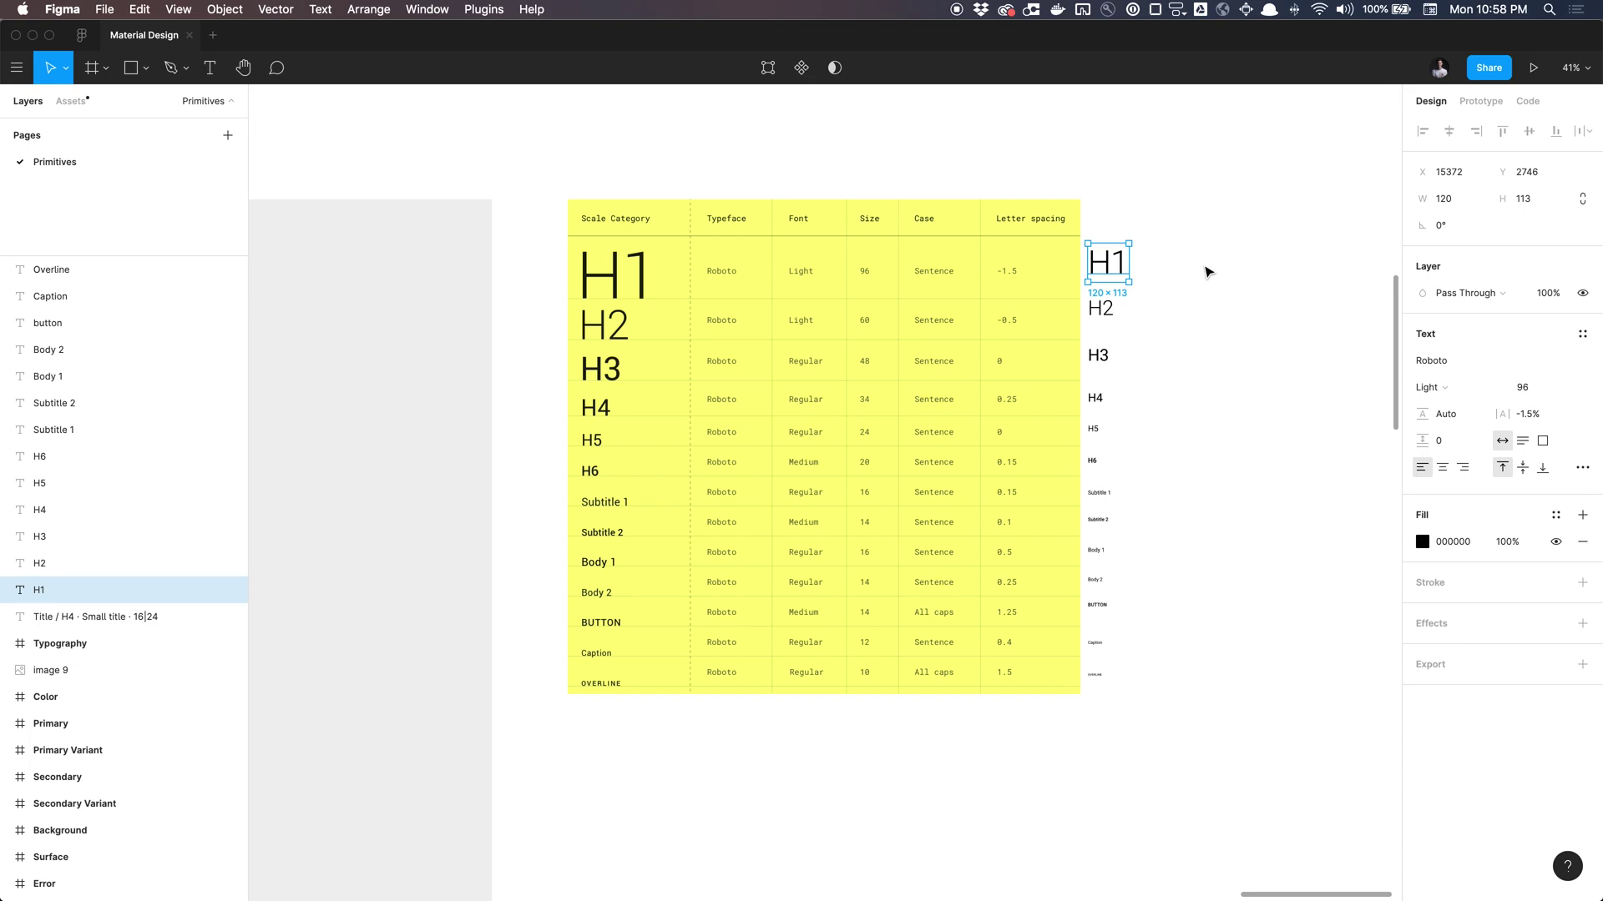
pyautogui.click(1208, 272)
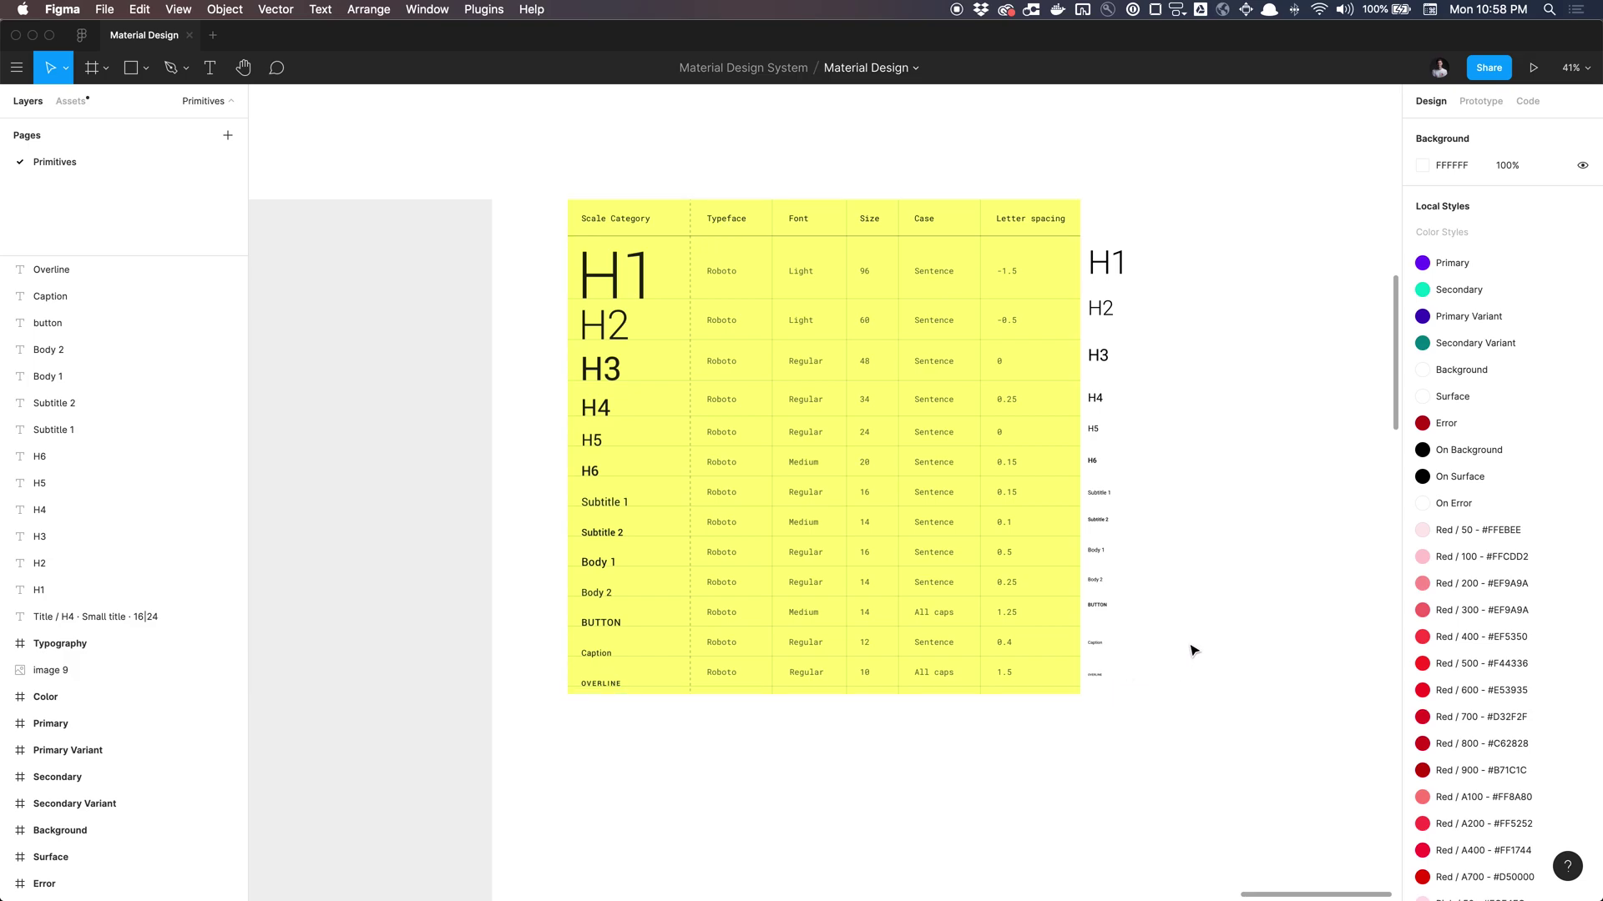
# - Create a new text style from the H1 sample label named 'Headers/ H1 · Light · 96|Auto'
pyautogui.click(1115, 265)
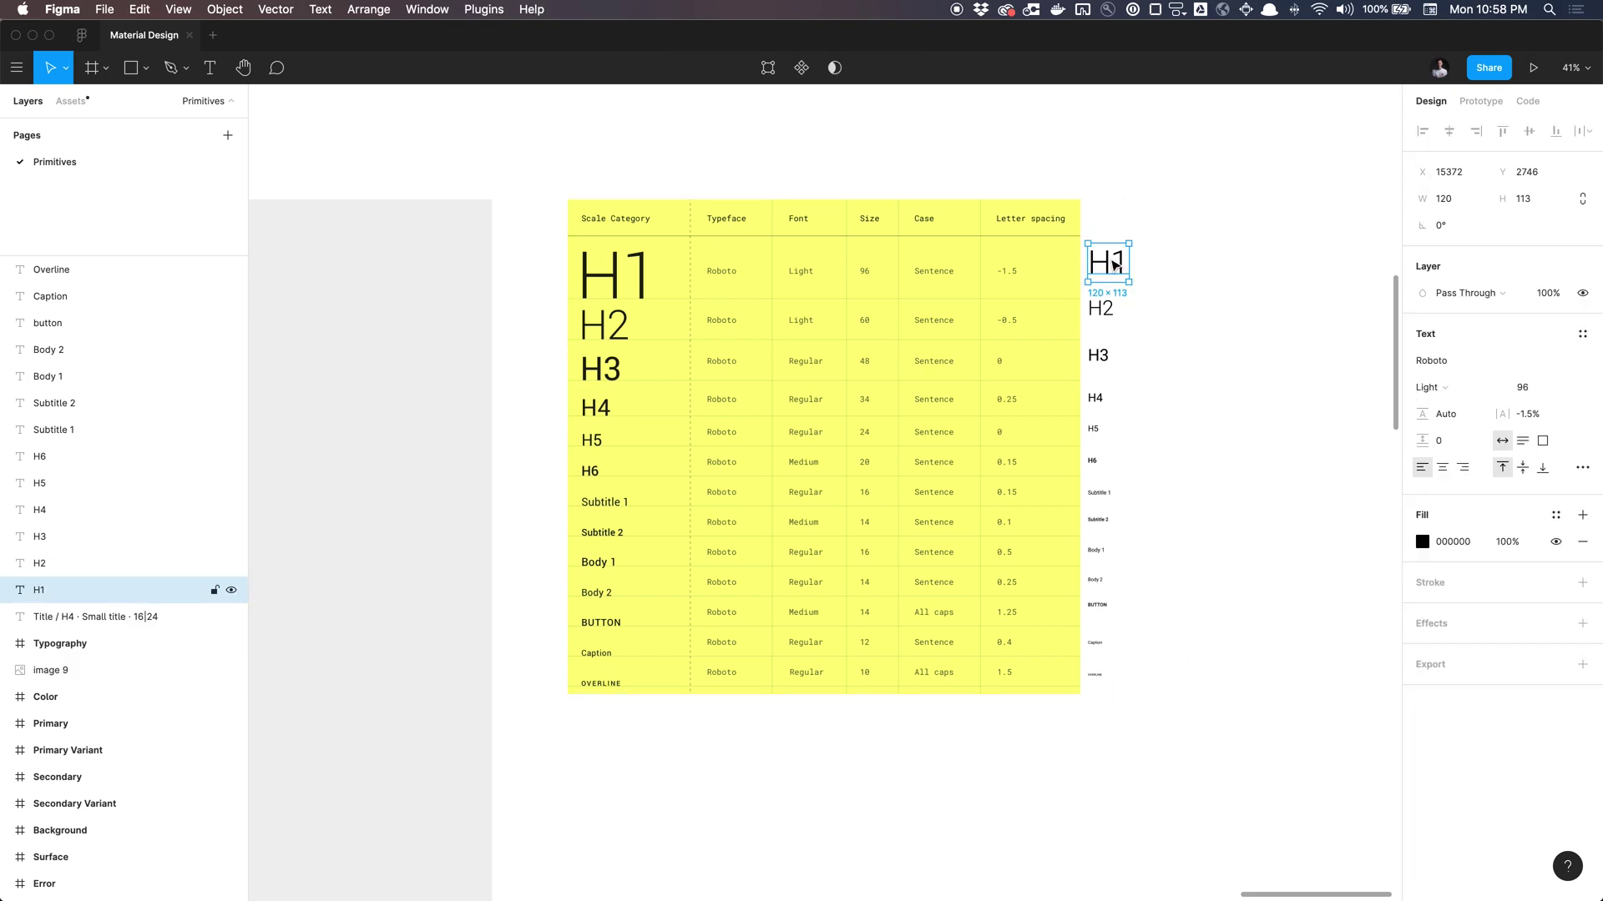
pyautogui.click(1583, 336)
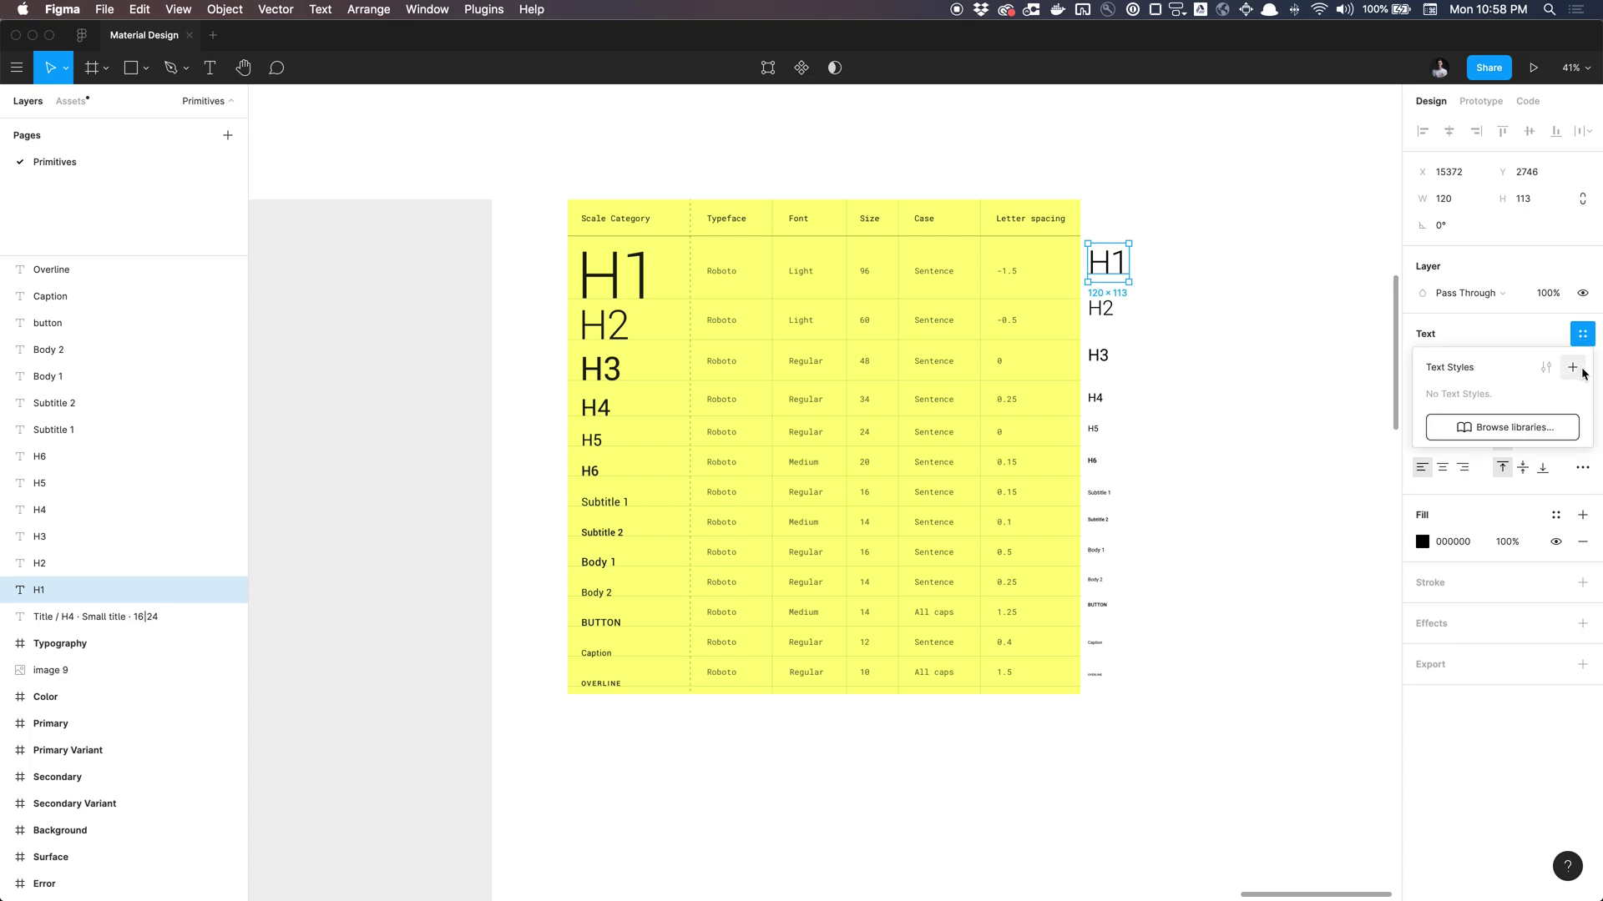
pyautogui.click(1579, 371)
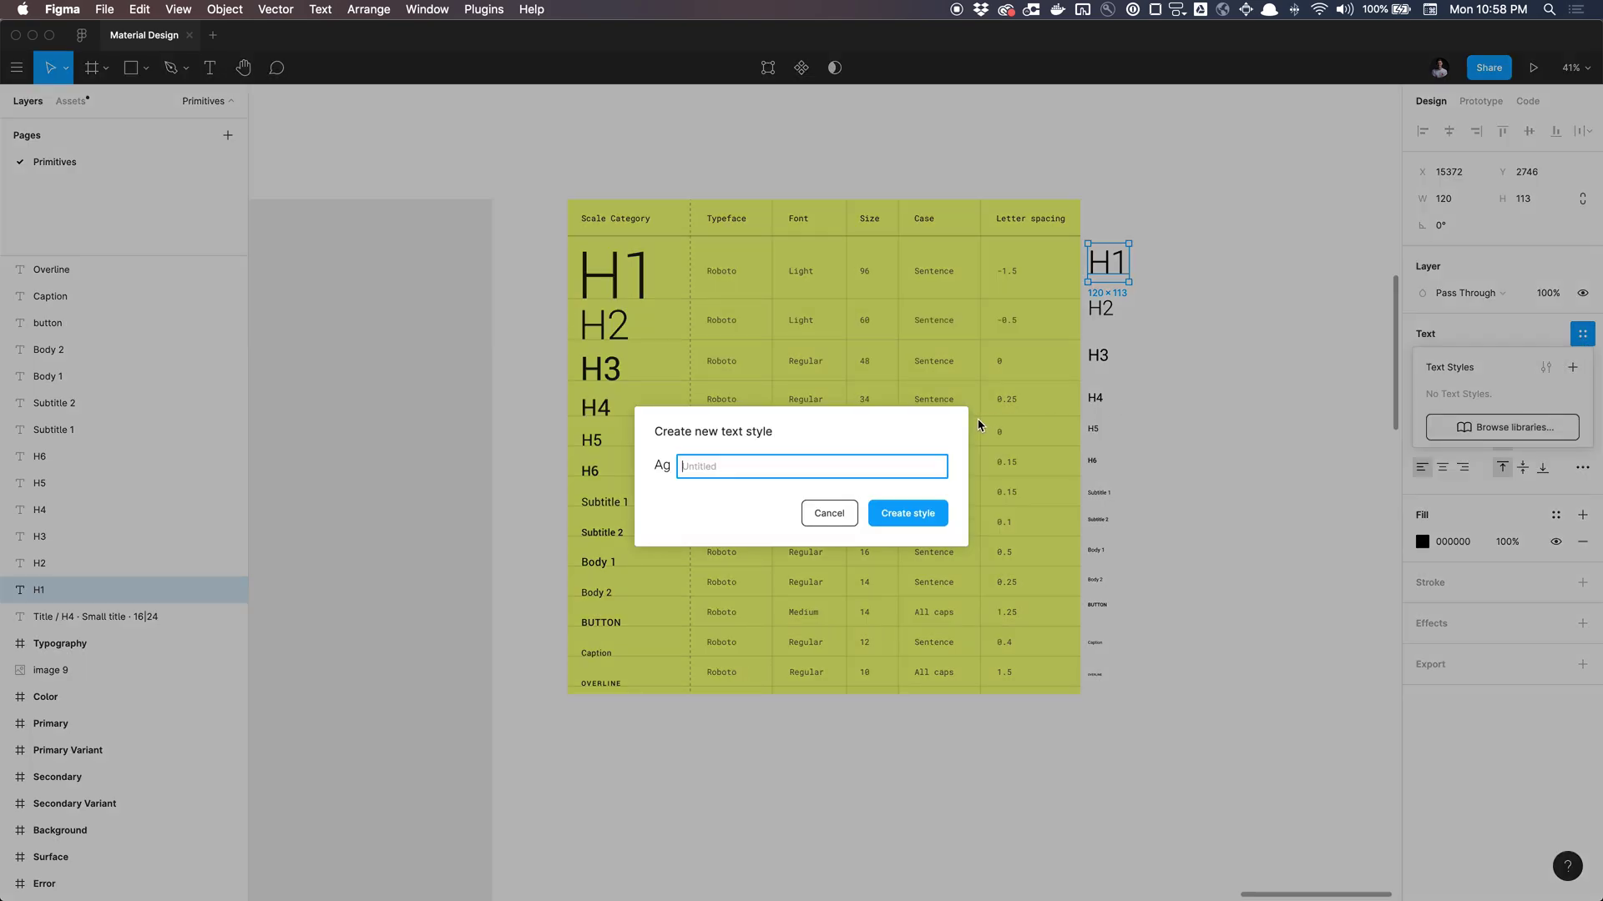
pyautogui.write('Hea')
pyautogui.write('Light')
pyautogui.write('96')
pyautogui.write('Auto')
pyautogui.hotkey('shift', 'alt', 'Left')
pyautogui.press('Right')
pyautogui.hotkey('shift', 'alt', 'Left')
pyautogui.press('Right')
pyautogui.hotkey('shift', 'alt', 'Left')
pyautogui.press('Right')
pyautogui.click(923, 512)
pyautogui.click(1323, 392)
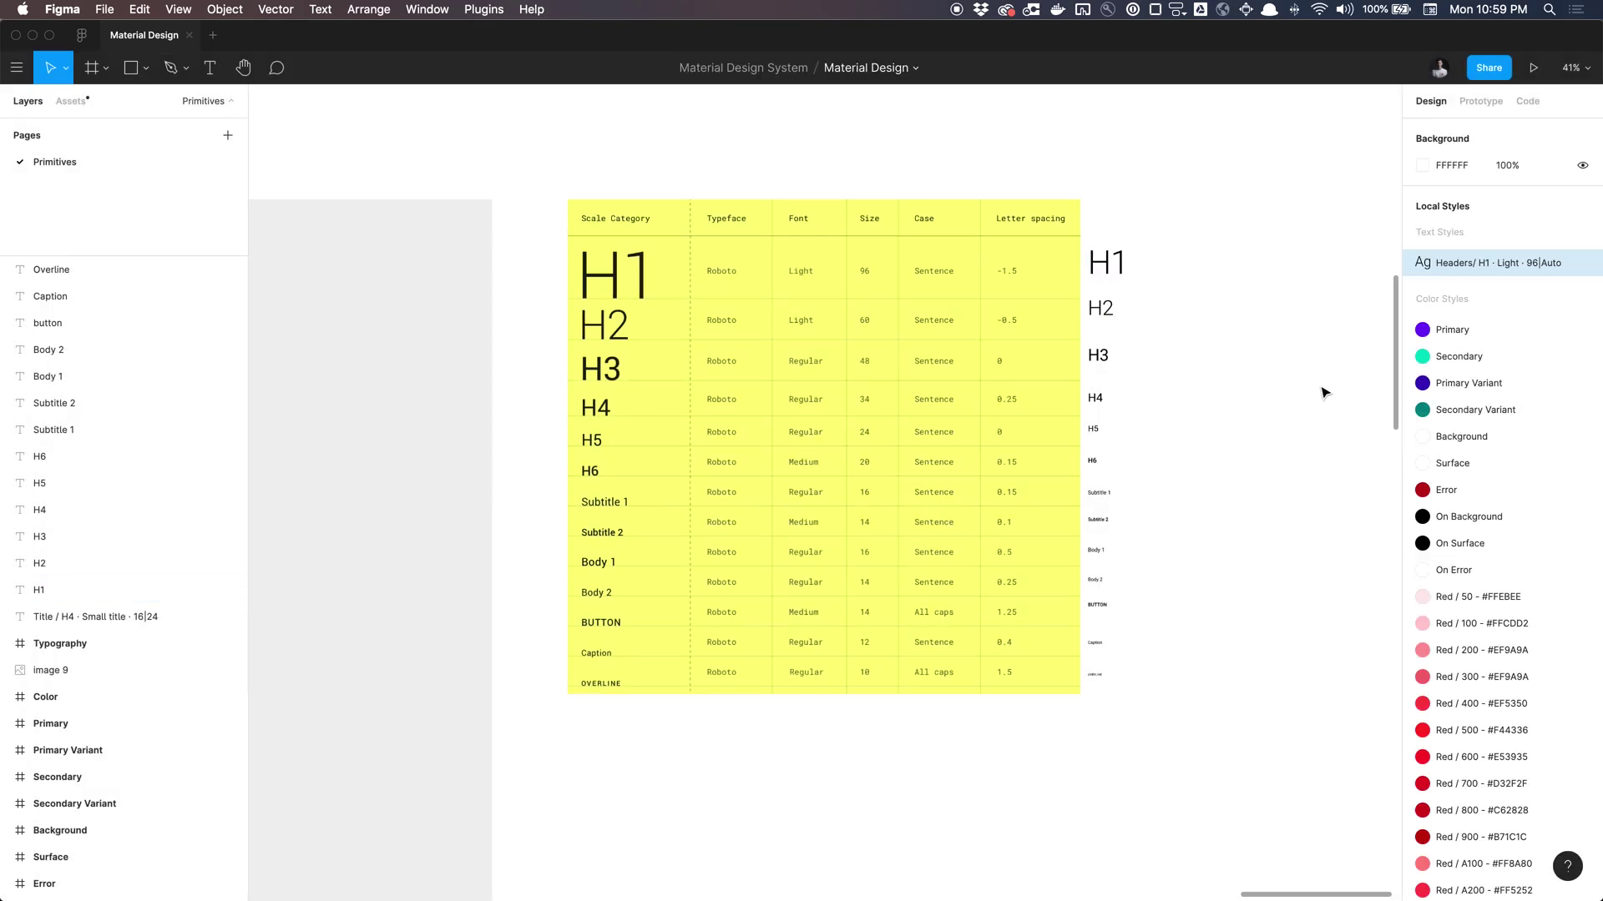
pyautogui.press('t')
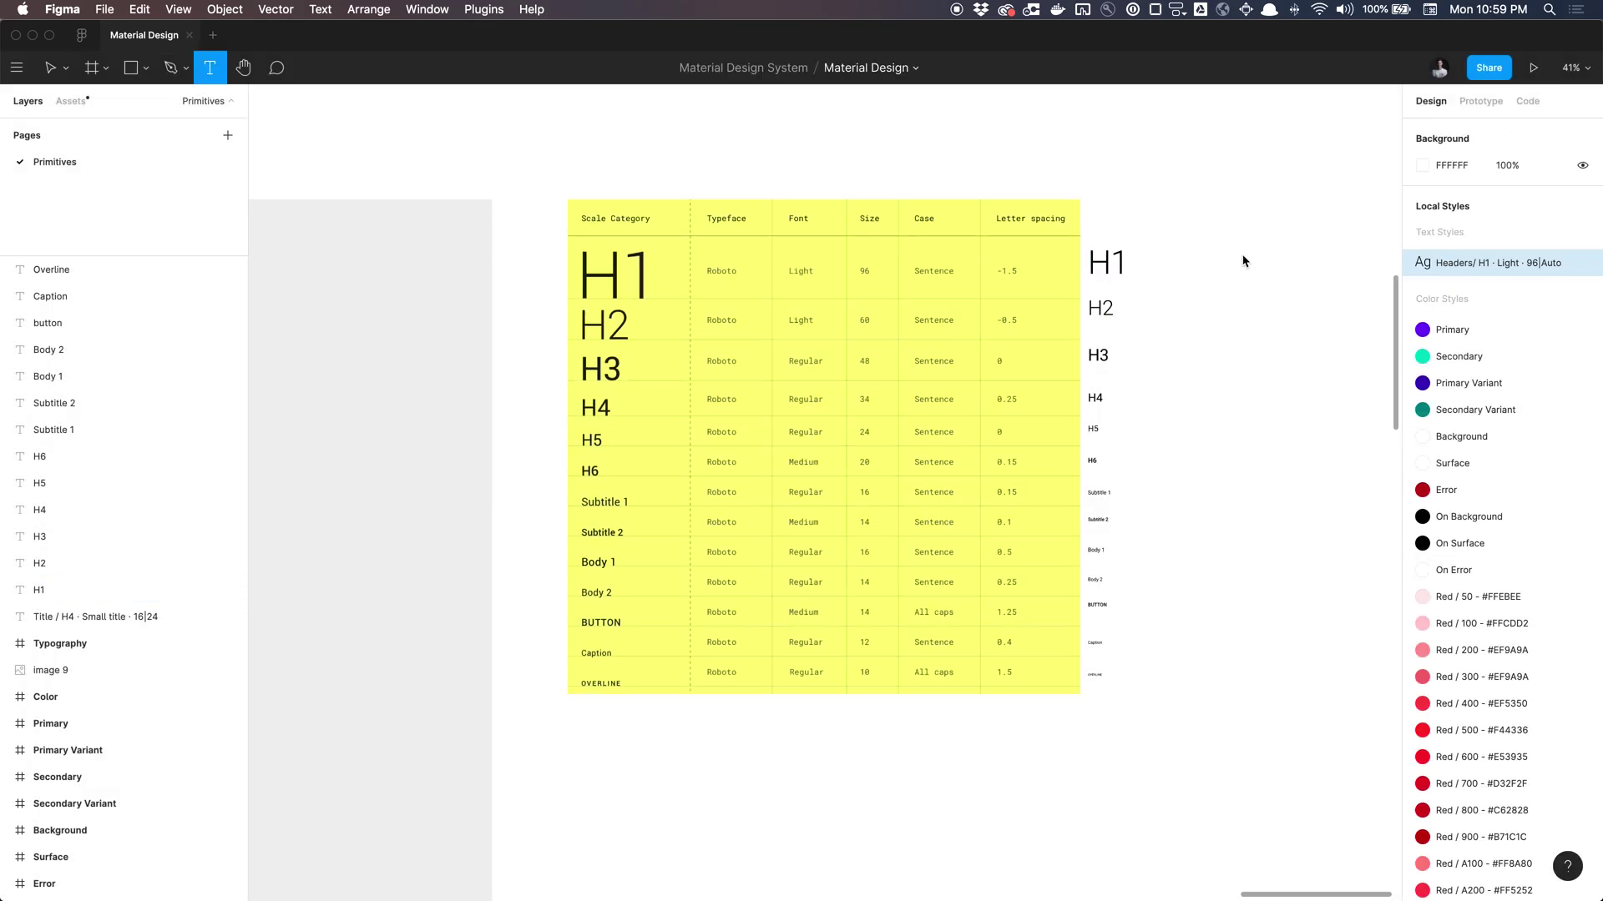
pyautogui.moveTo(1196, 243); pyautogui.dragTo(1315, 308)
pyautogui.write('asdasd')
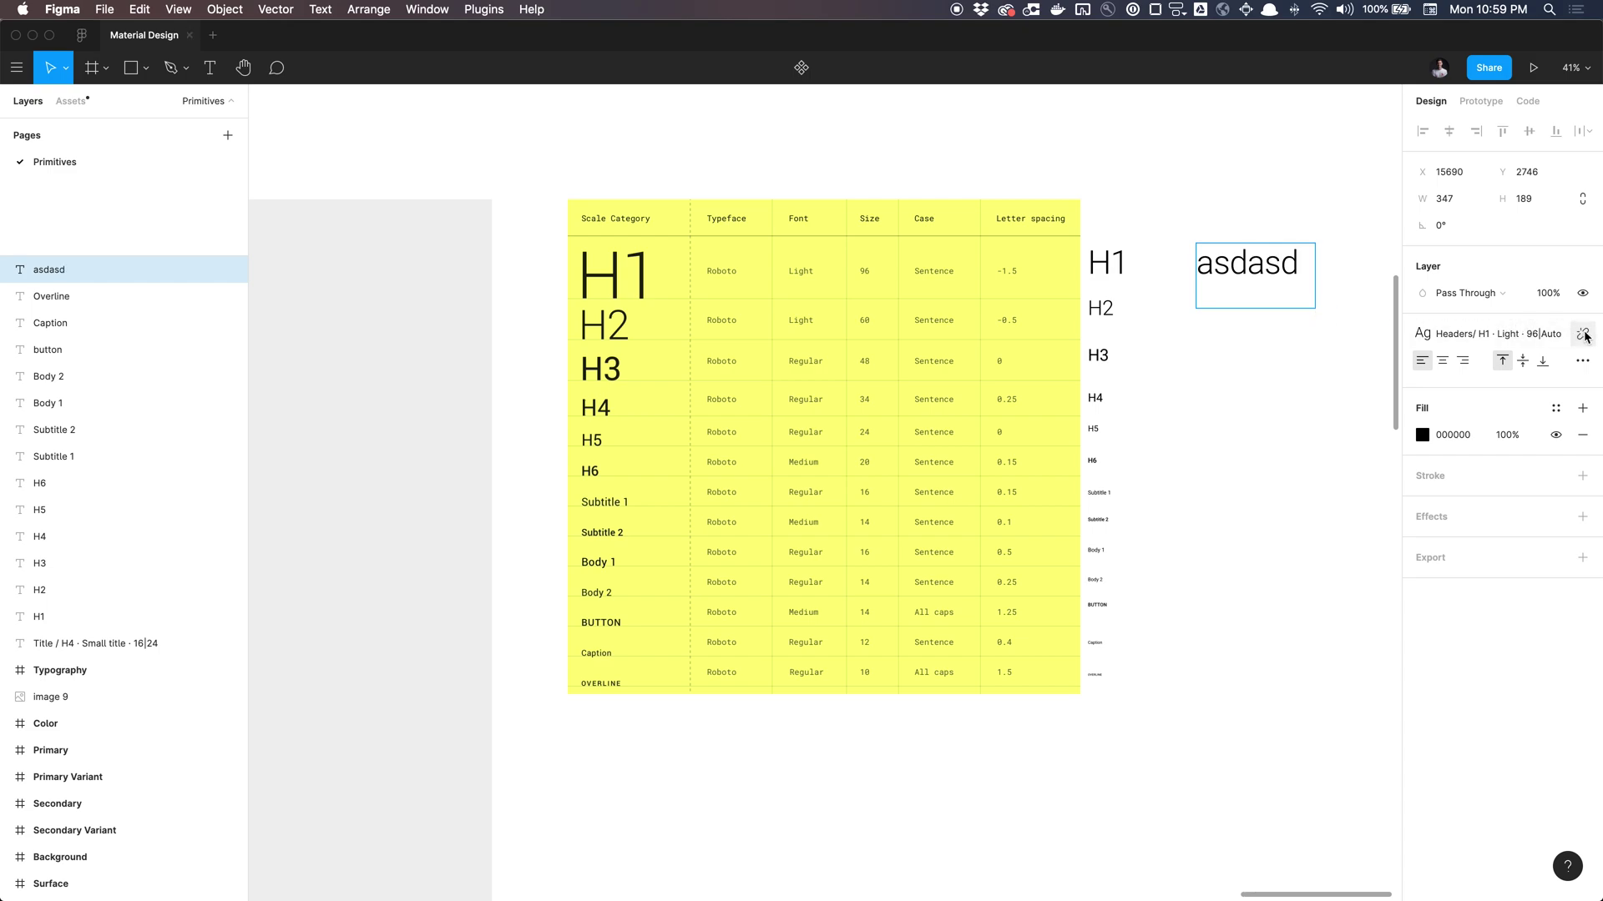
pyautogui.click(1582, 334)
pyautogui.click(1583, 335)
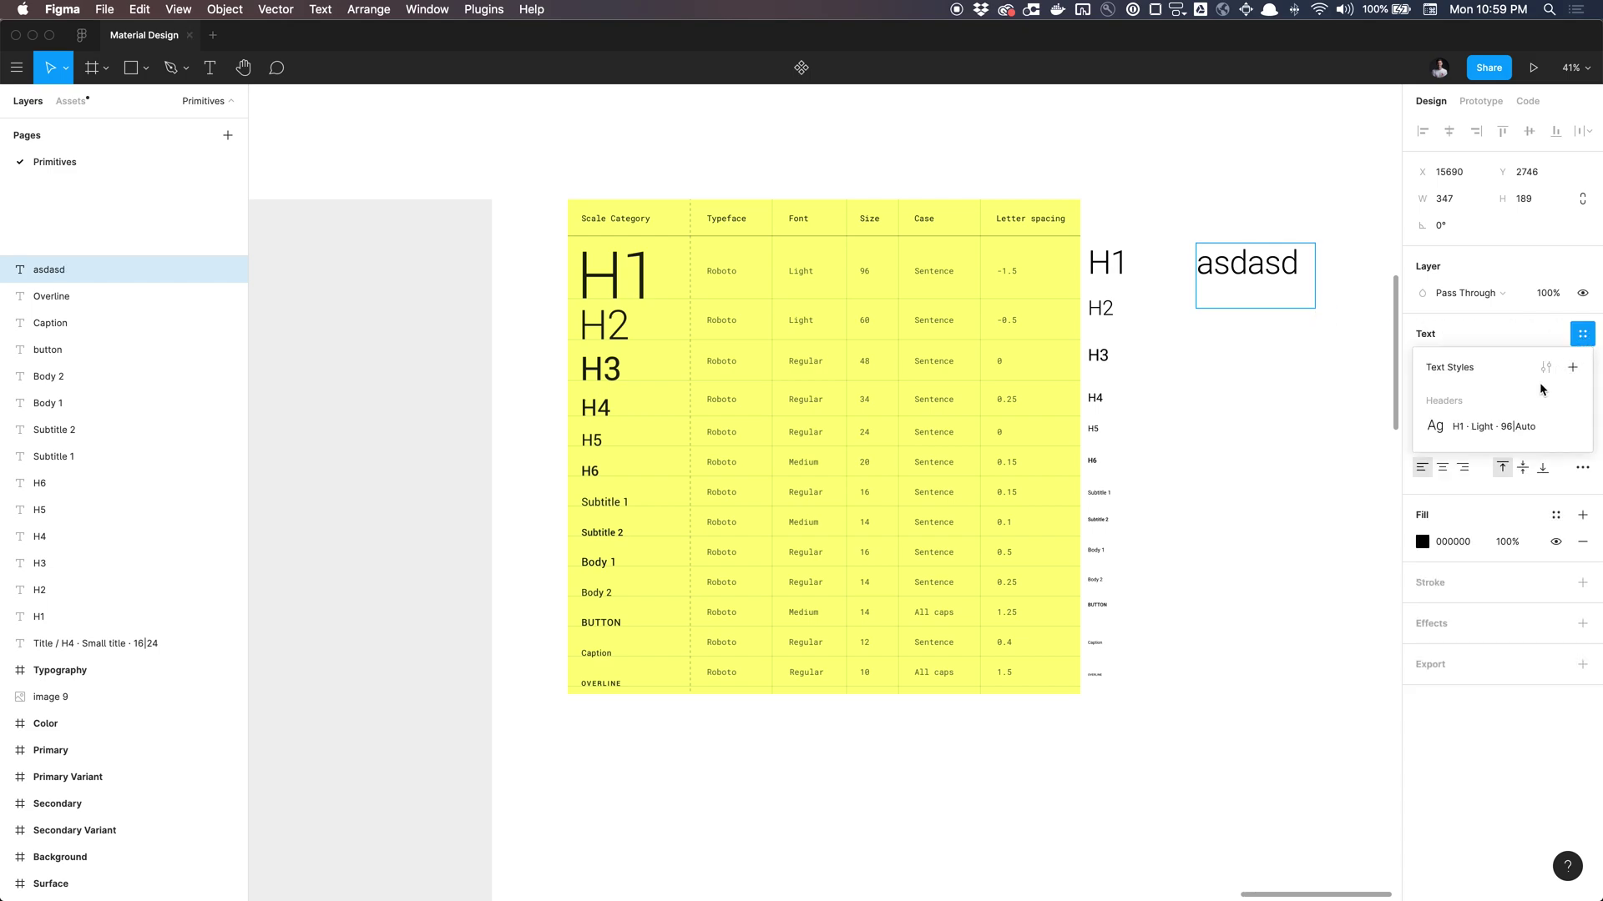
pyautogui.click(1506, 427)
pyautogui.press('Escape')
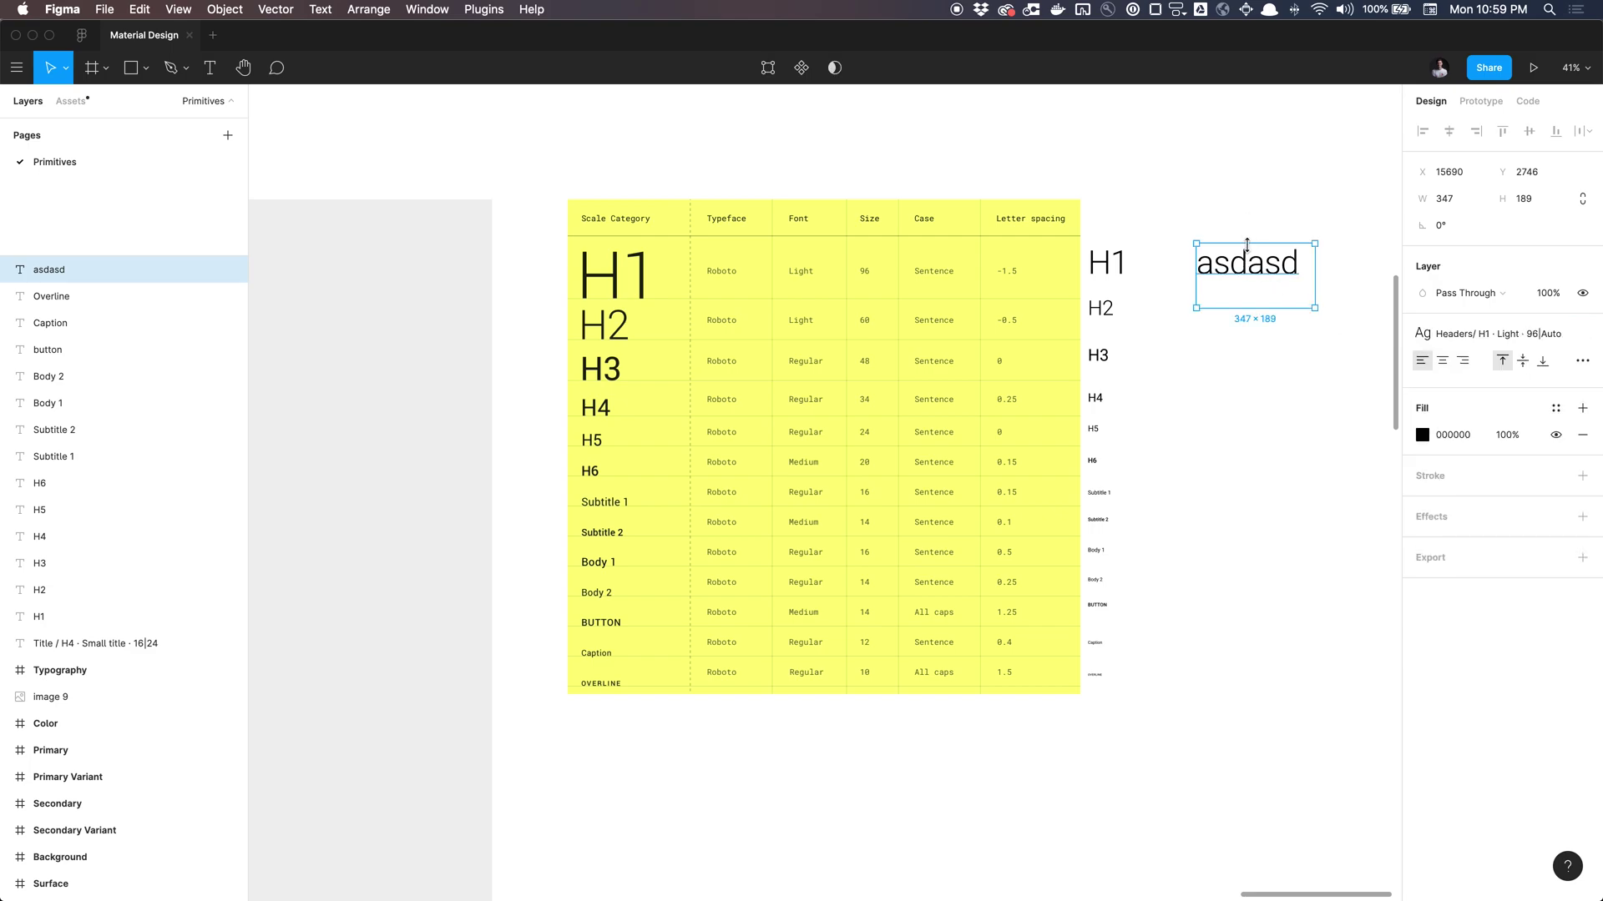
pyautogui.press('BackSpace')
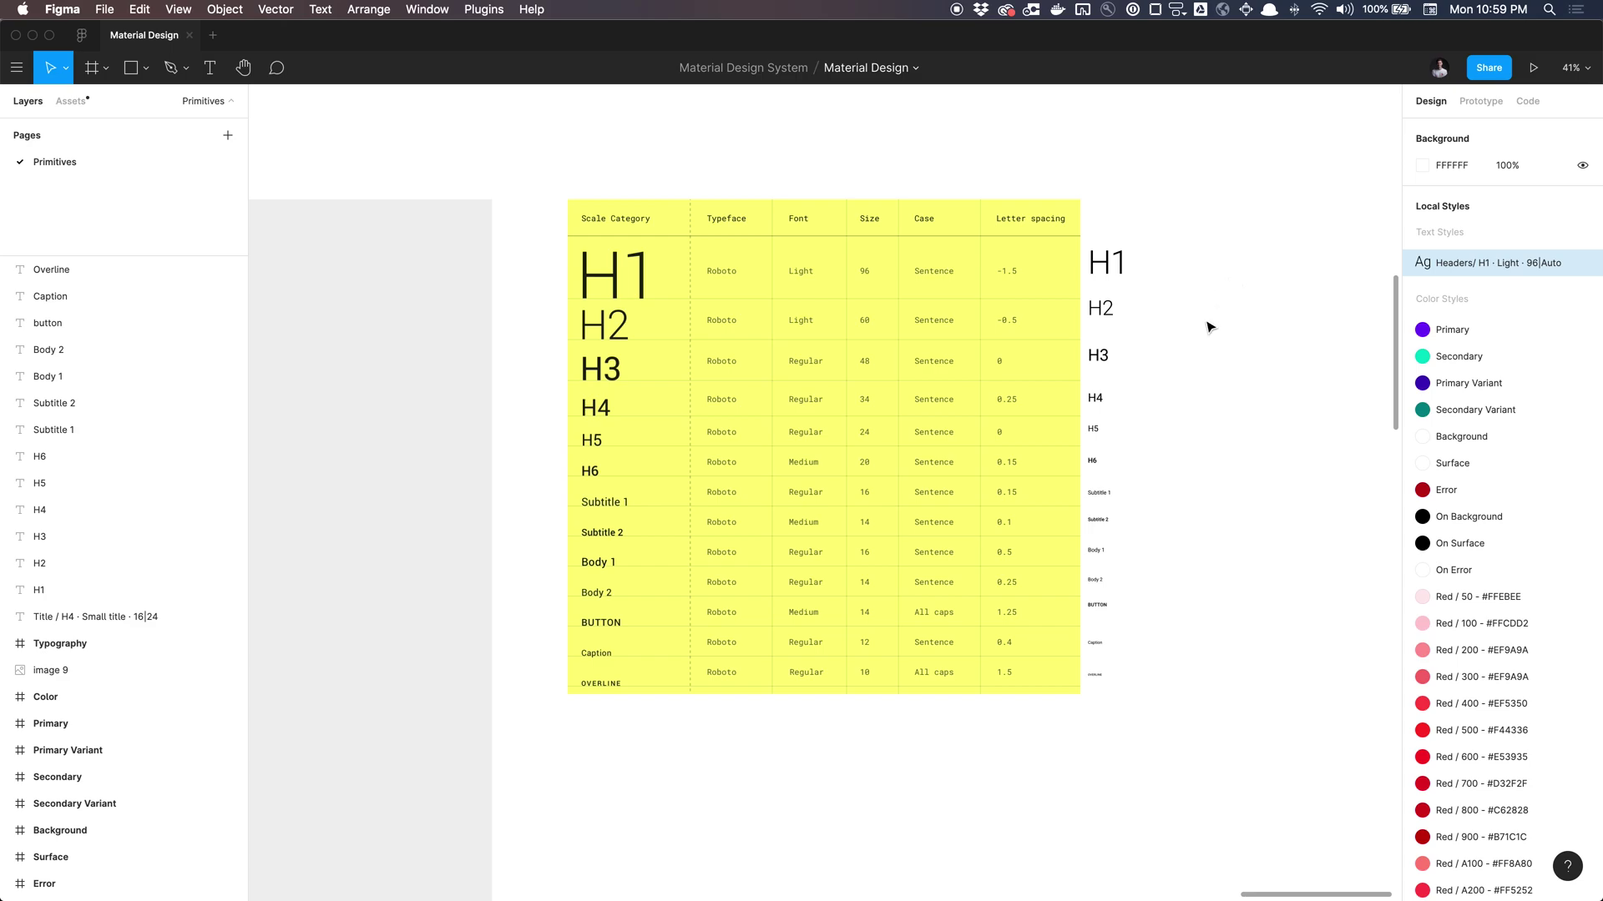
# - Select the H2 sample and create the text style 'Headers/ H2 · Light · 60|Auto'
pyautogui.click(1100, 309)
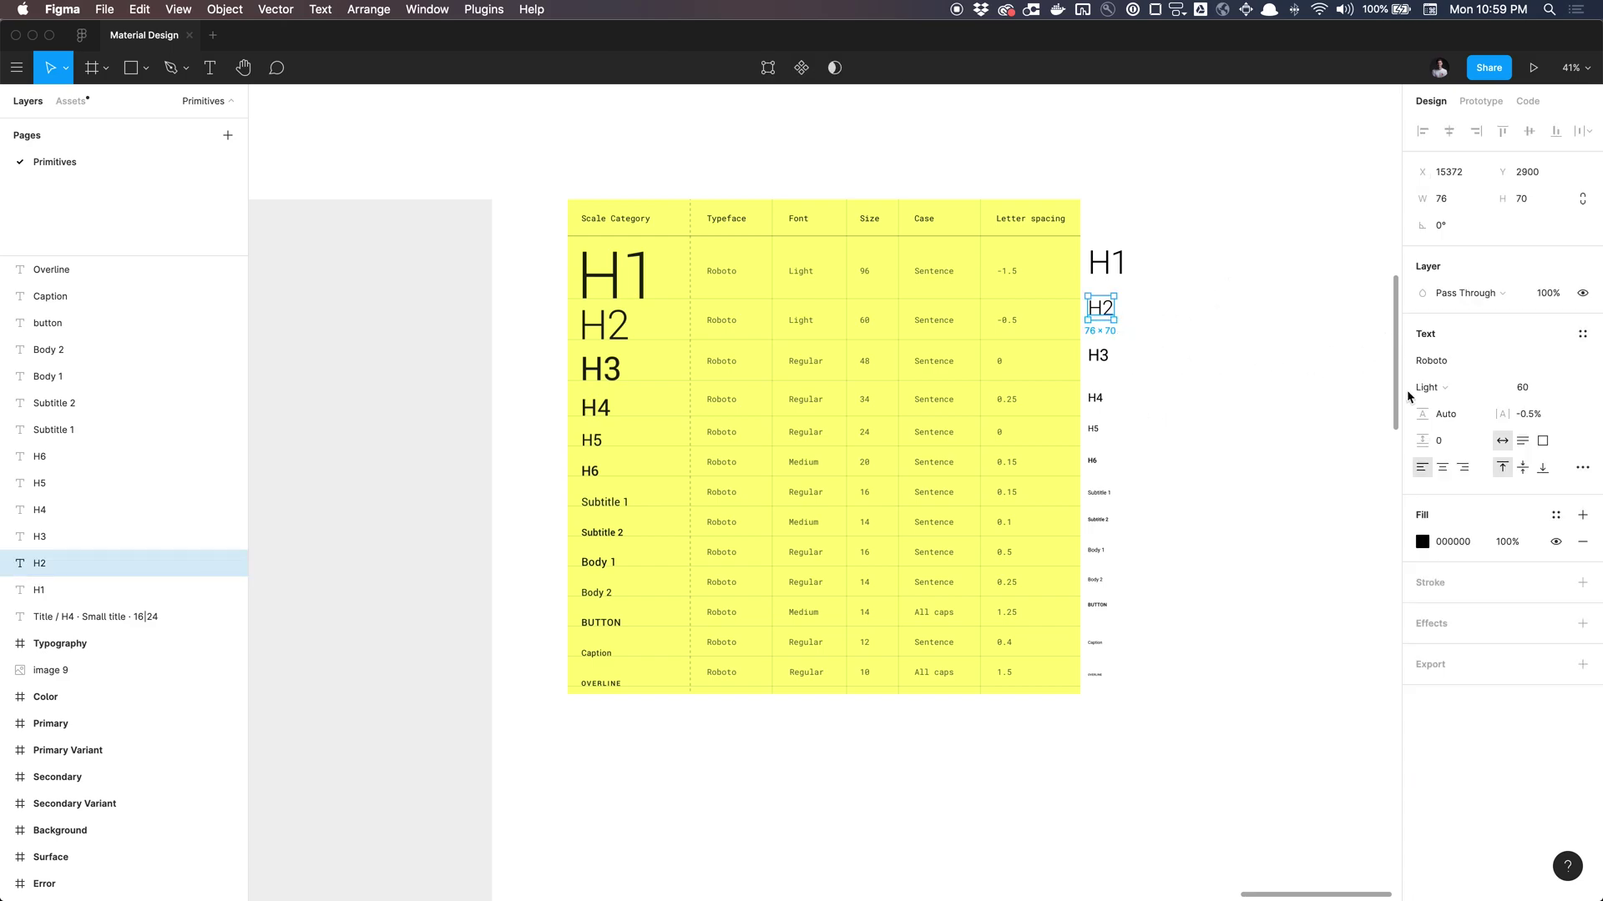
pyautogui.click(1582, 334)
pyautogui.click(1573, 367)
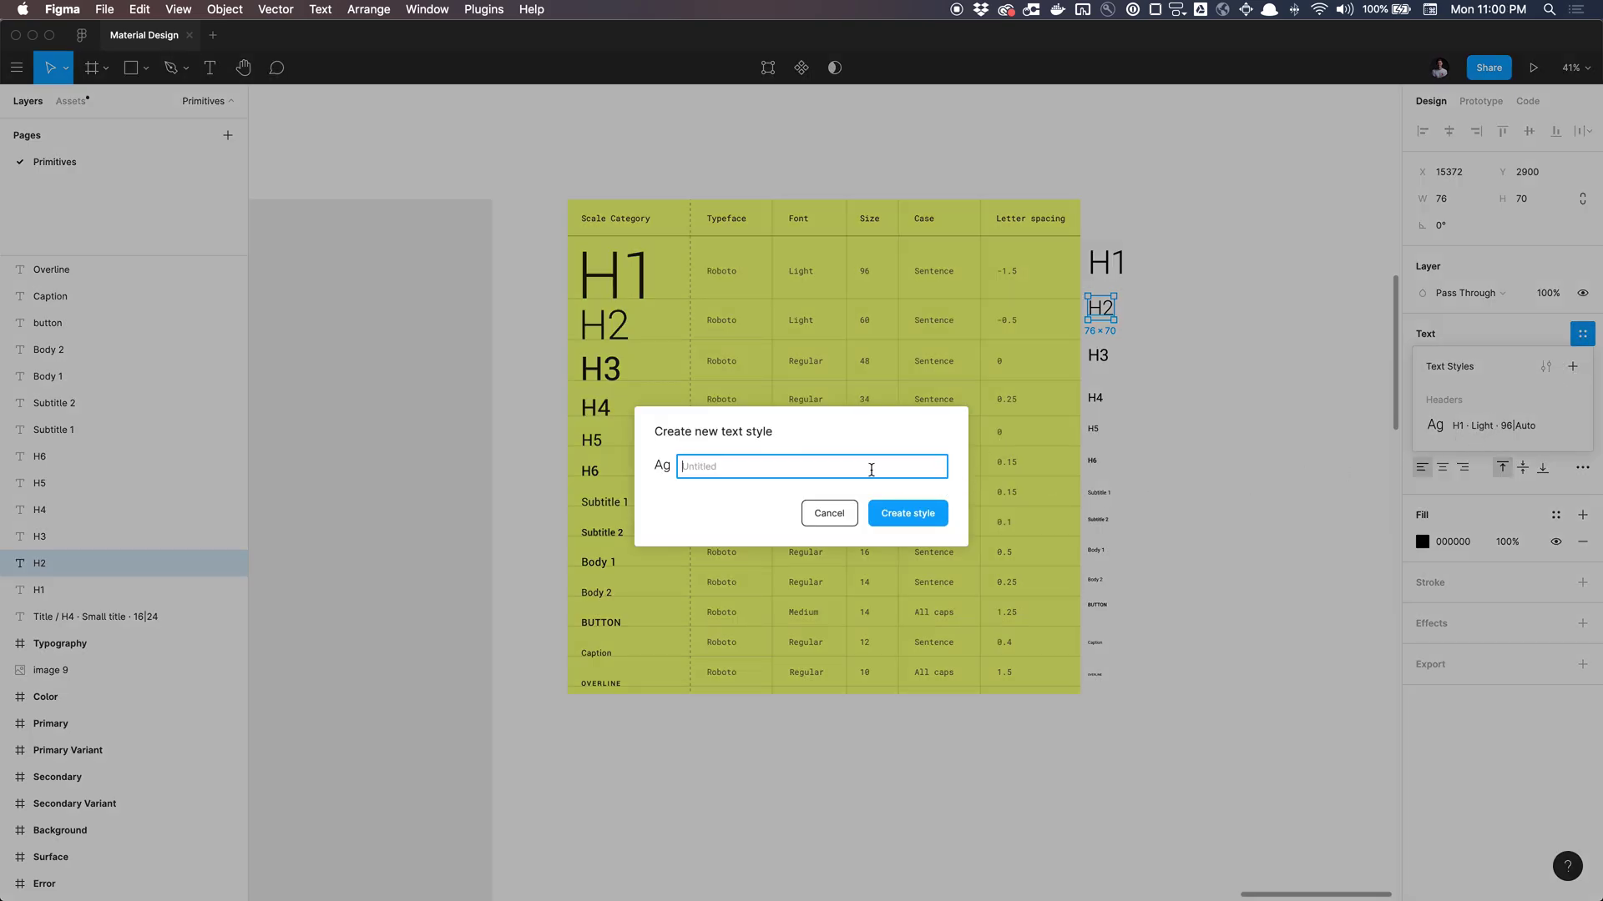
pyautogui.write('Headers')
pyautogui.write('/ H2 -')
pyautogui.write('Light · 60|Auto')
pyautogui.click(915, 514)
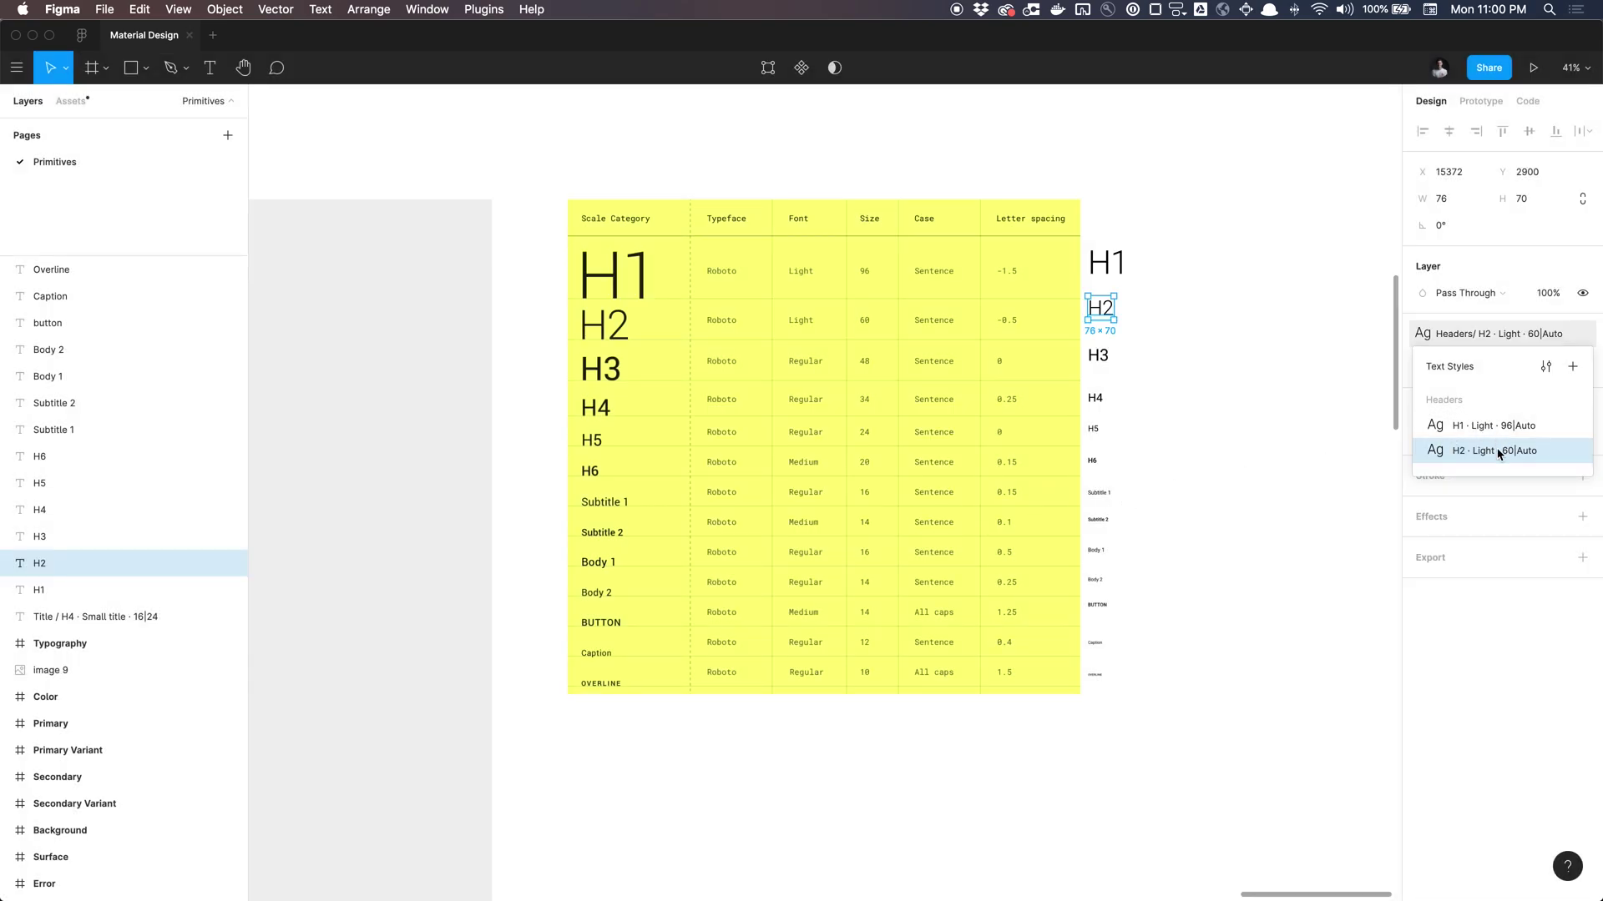
# - Select the H3 sample and create the text style 'Headers/ H3 · Regular · 48|Auto'
pyautogui.click(1098, 355)
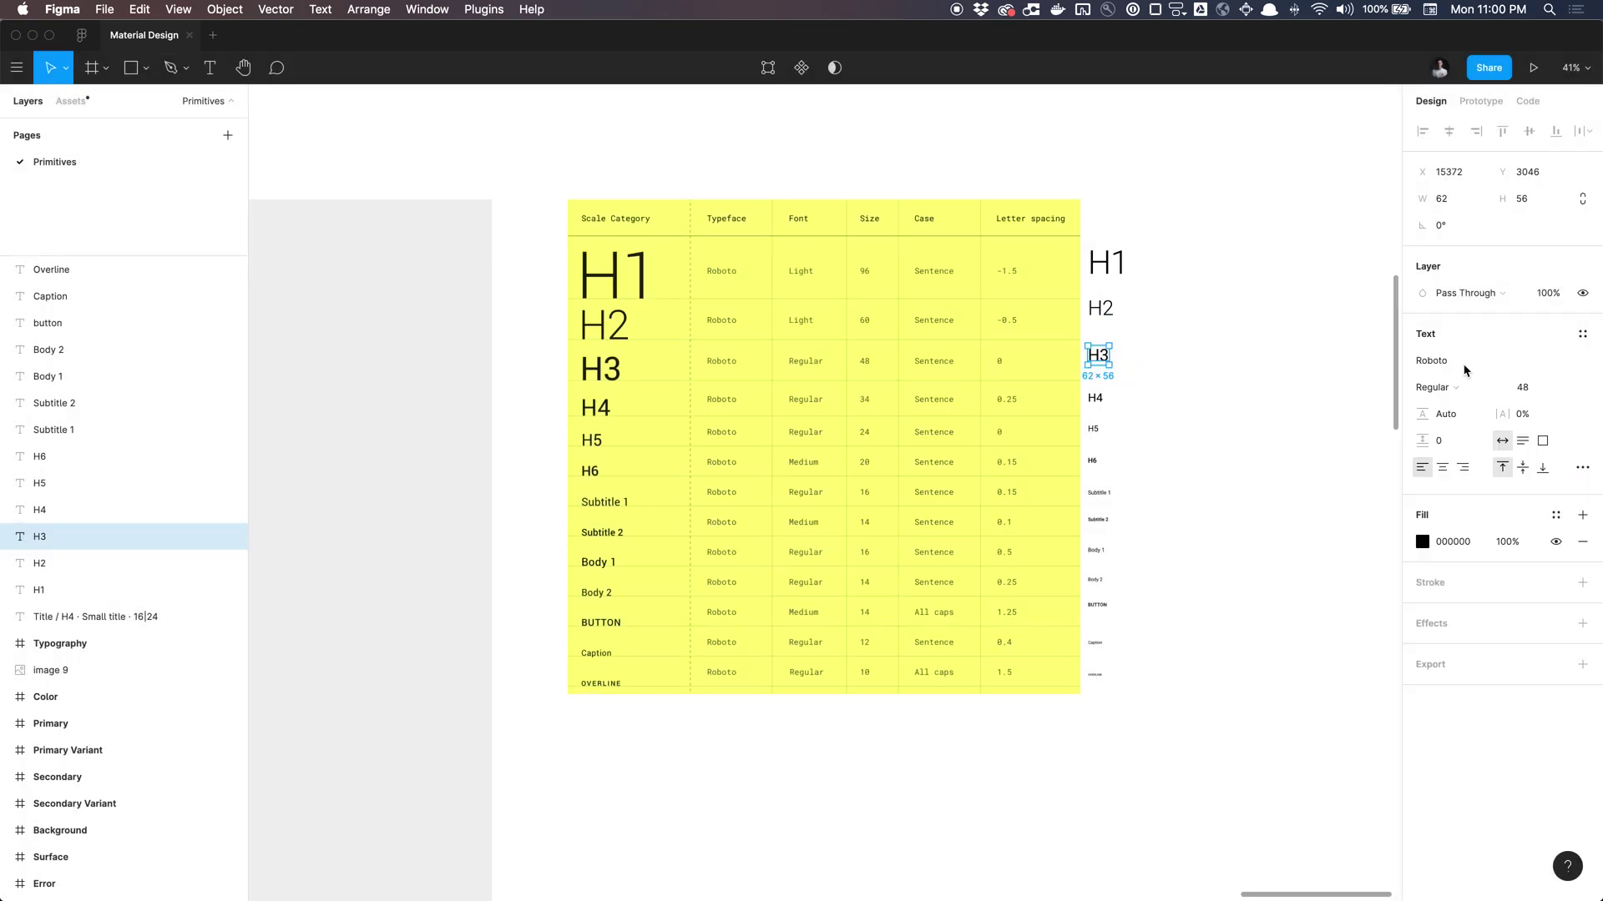
pyautogui.click(1582, 336)
pyautogui.click(1573, 367)
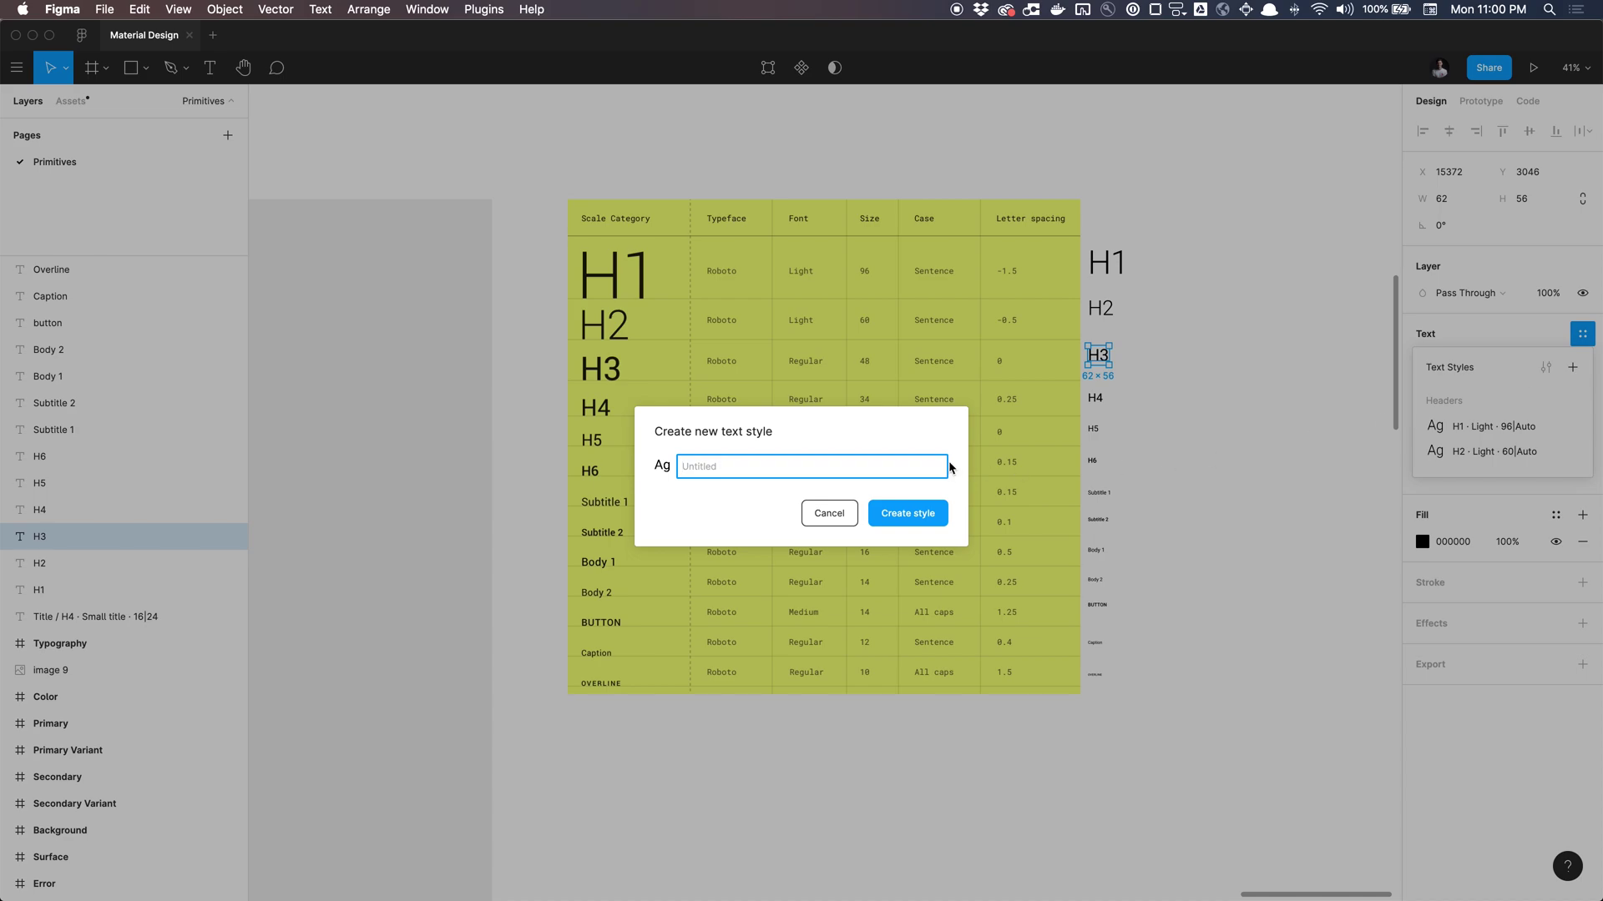
pyautogui.write('Headers')
pyautogui.write('/ H3 -')
pyautogui.write(' Reglar')
pyautogui.write('ular')
pyautogui.write(' -')
pyautogui.write(' 48')
pyautogui.write('|Auto')
pyautogui.press('Return')
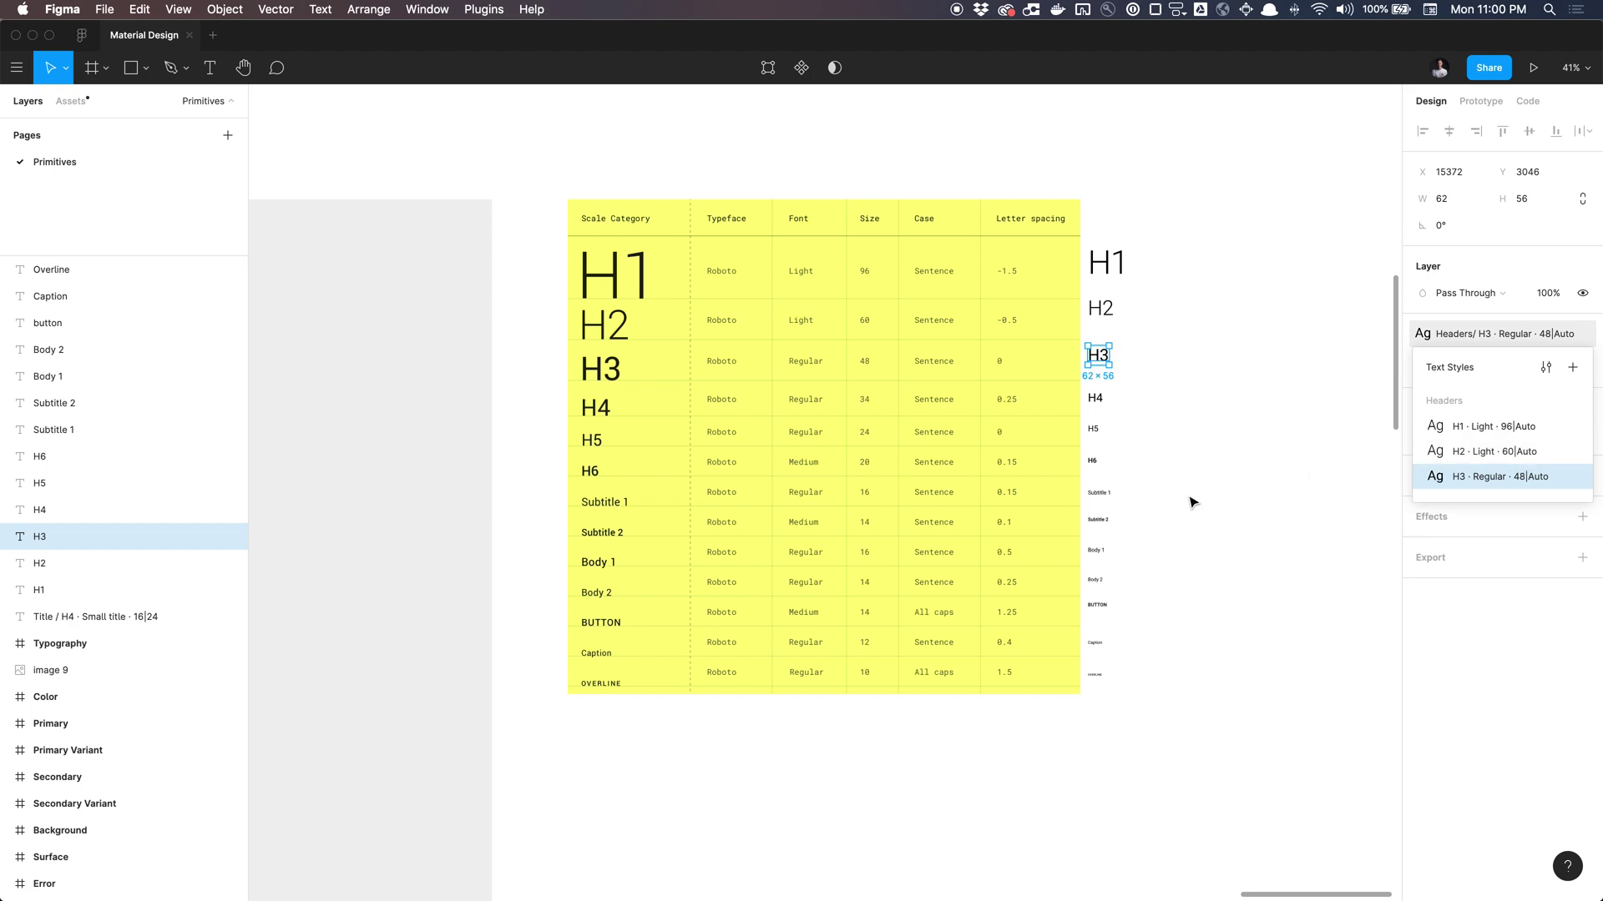
# - Select the Subtitle 1 sample and create the style 'Subtitle/ Subtitle 1 · Regular · 16|Auto'
pyautogui.click(1191, 501)
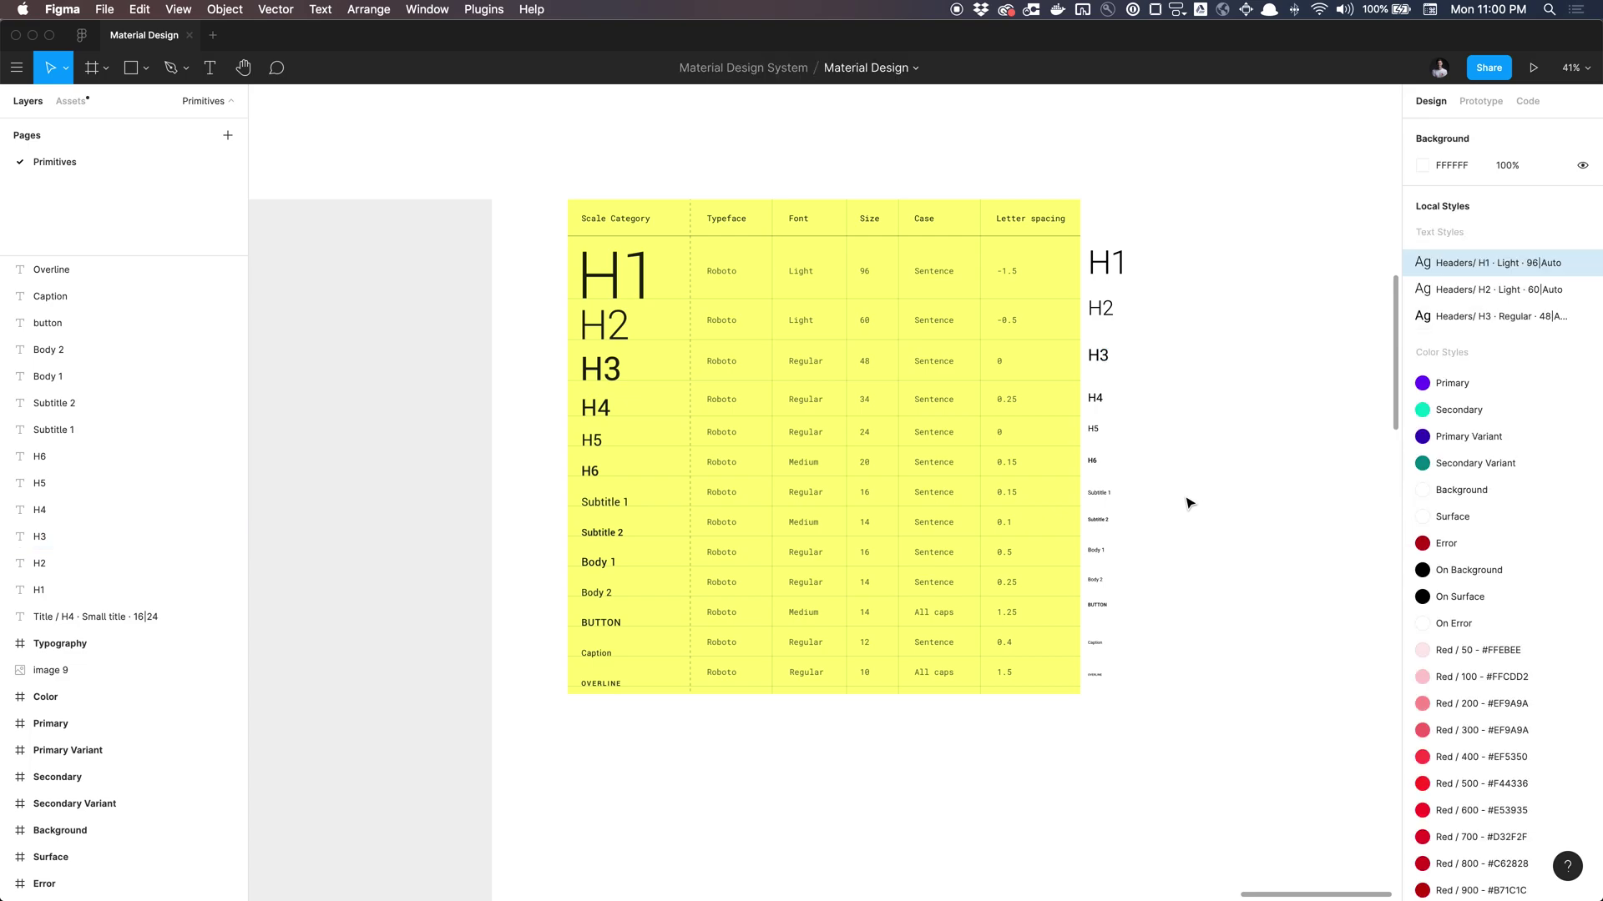
pyautogui.scroll(-1, 1179, 484)
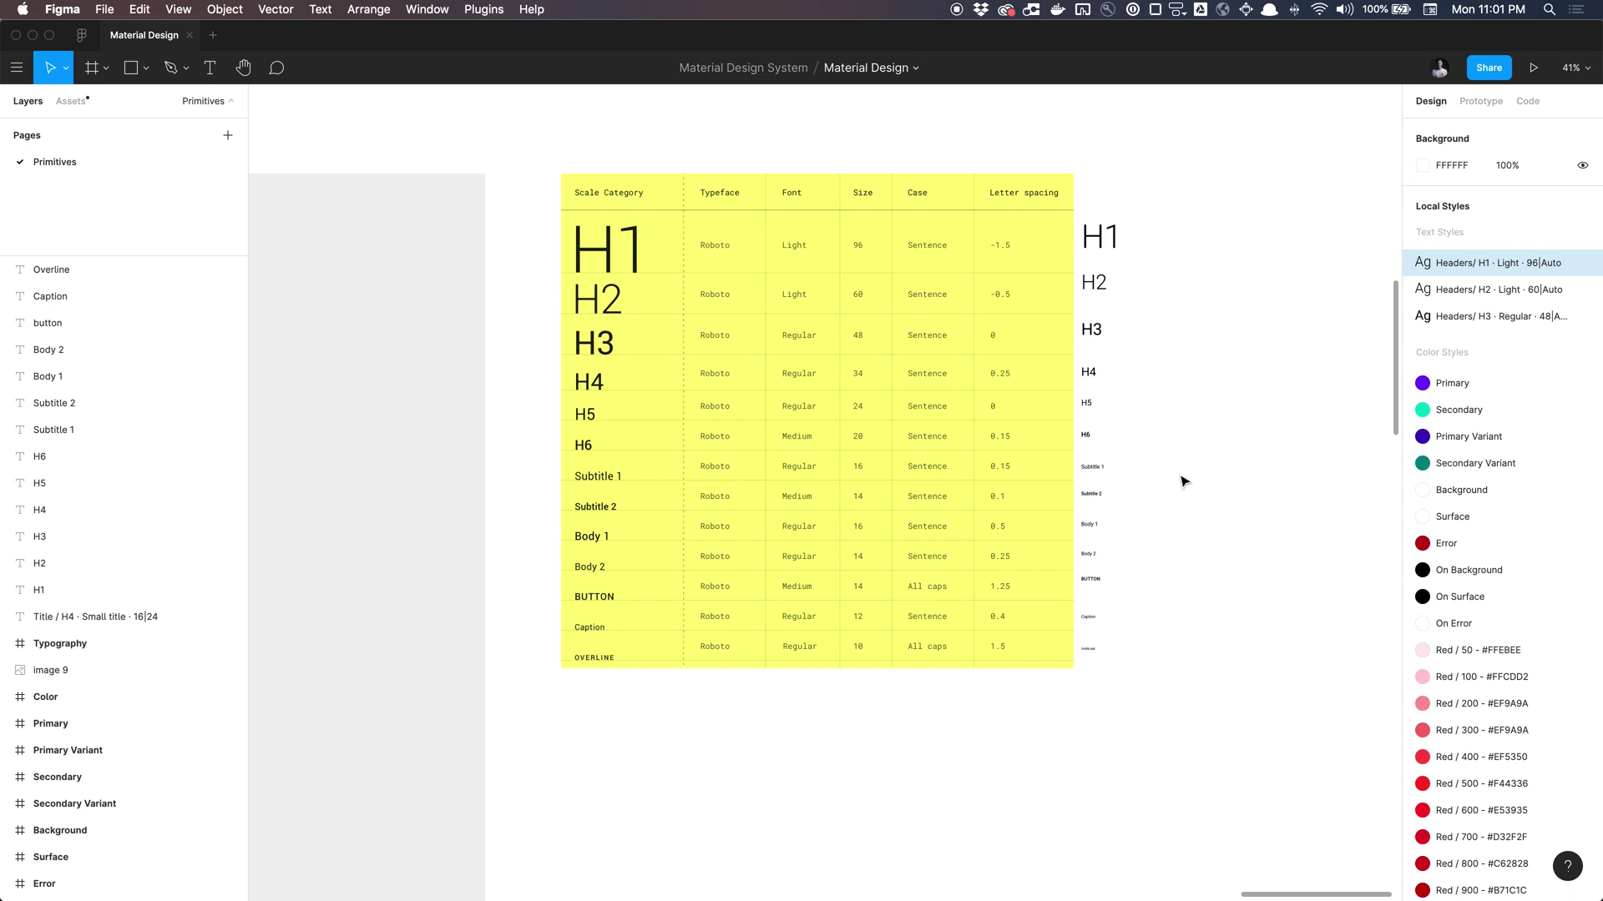
pyautogui.click(1092, 466)
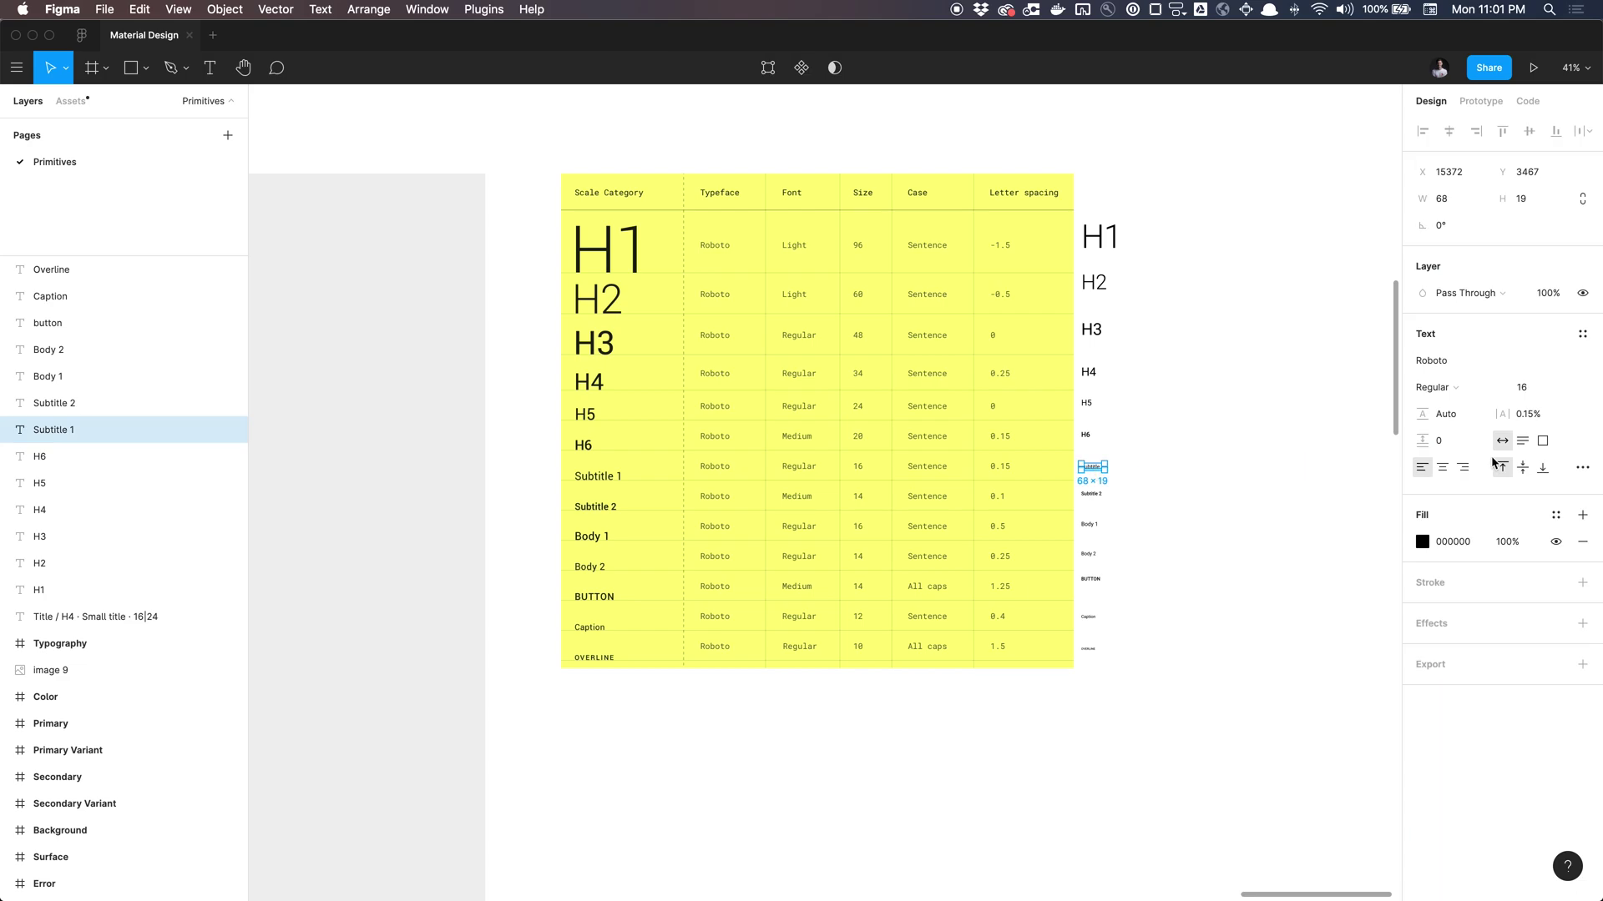
pyautogui.click(1582, 333)
pyautogui.click(1572, 367)
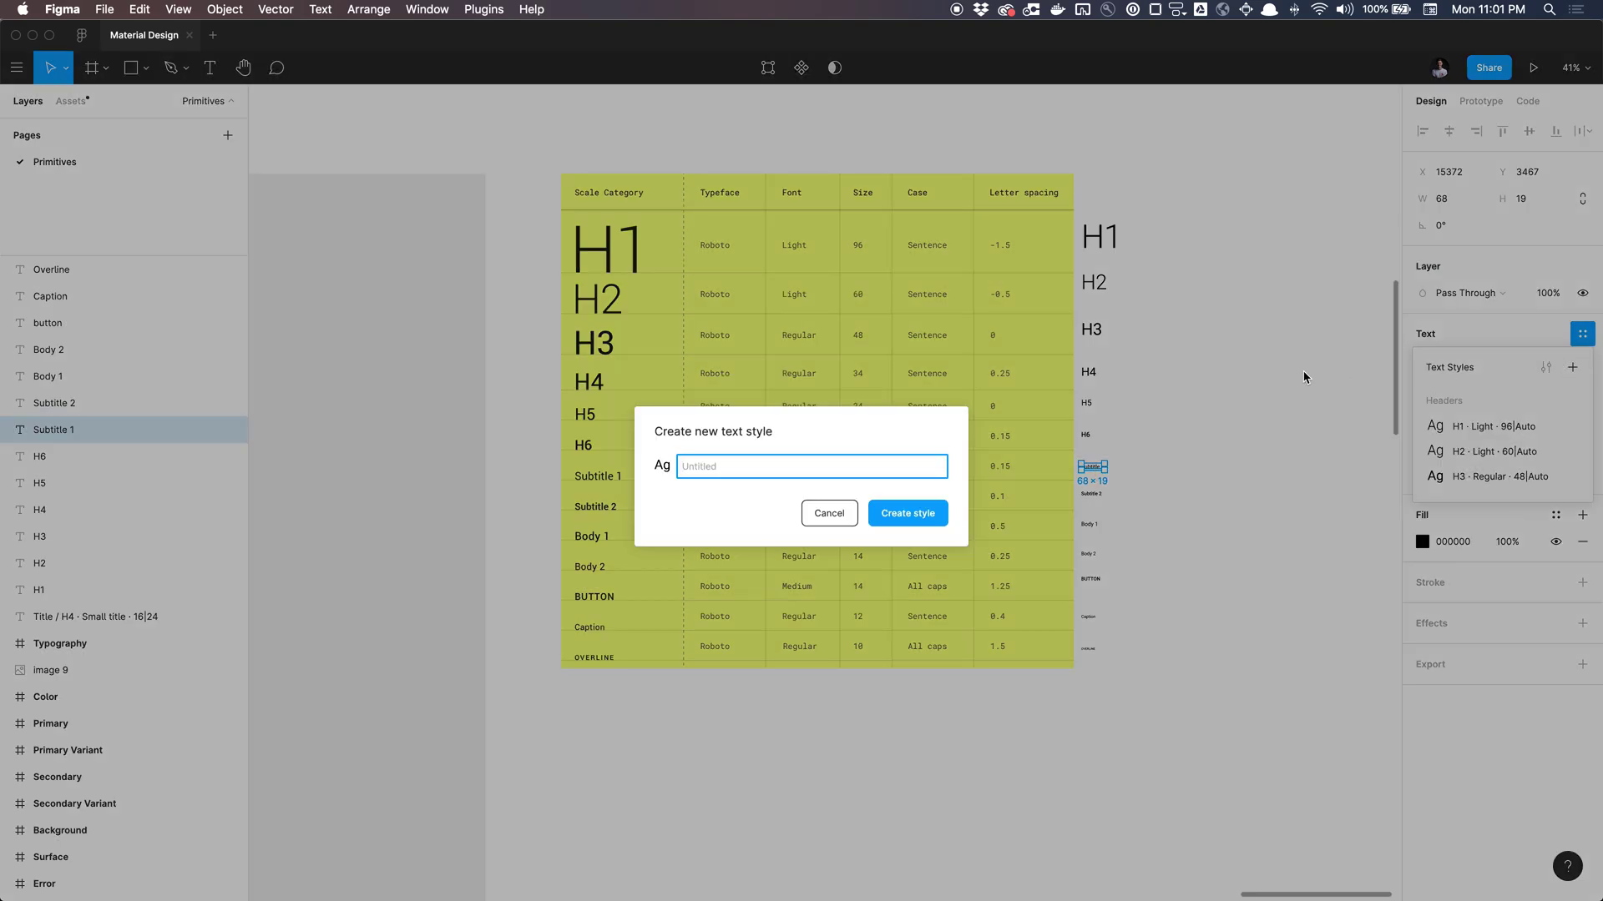
pyautogui.write('Subtitle/ Subtitle 1 · Regular ·')
pyautogui.write('16|Auto')
pyautogui.press('Return')
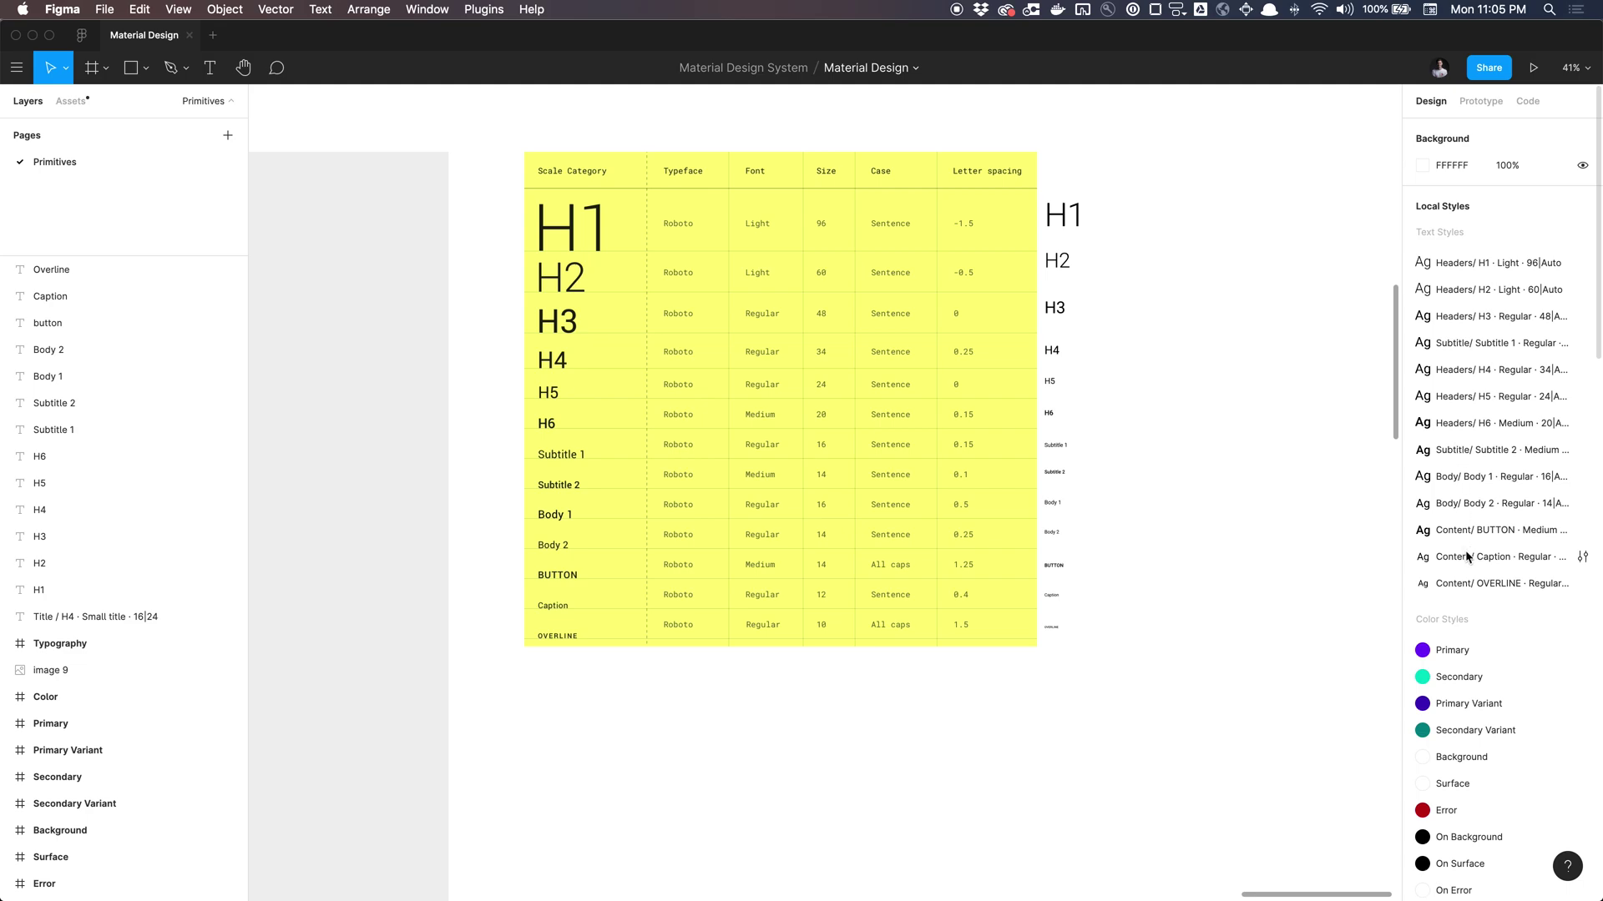
# - Compare the Subtitle 1 and Subtitle 2 samples, then move the Subtitle 1 style below H6
pyautogui.click(1059, 445)
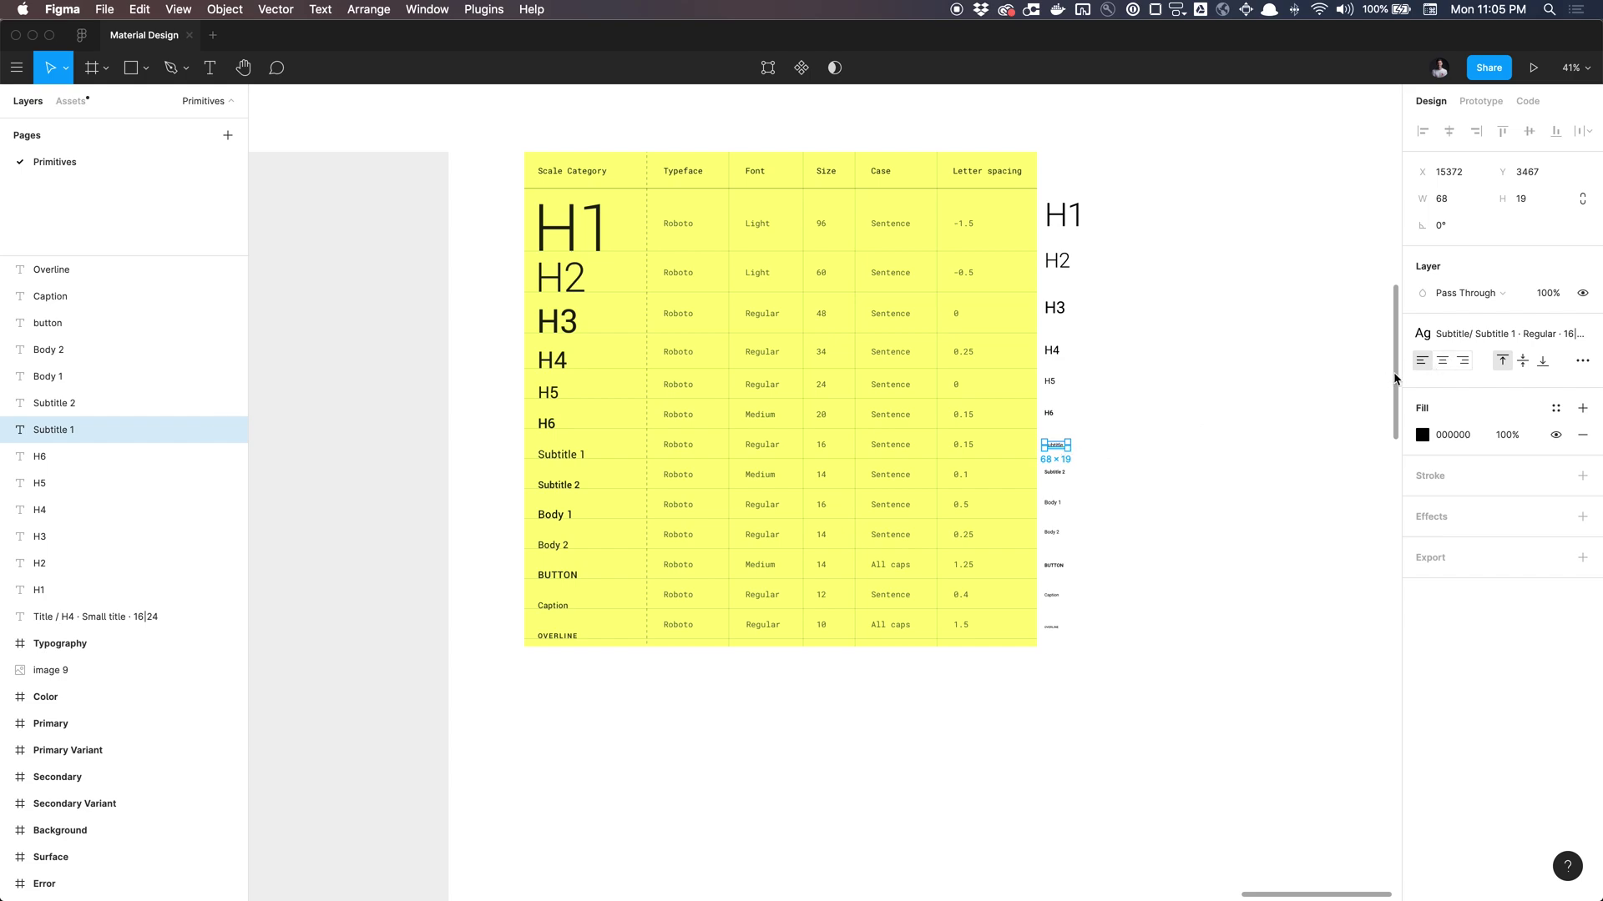
pyautogui.click(1050, 475)
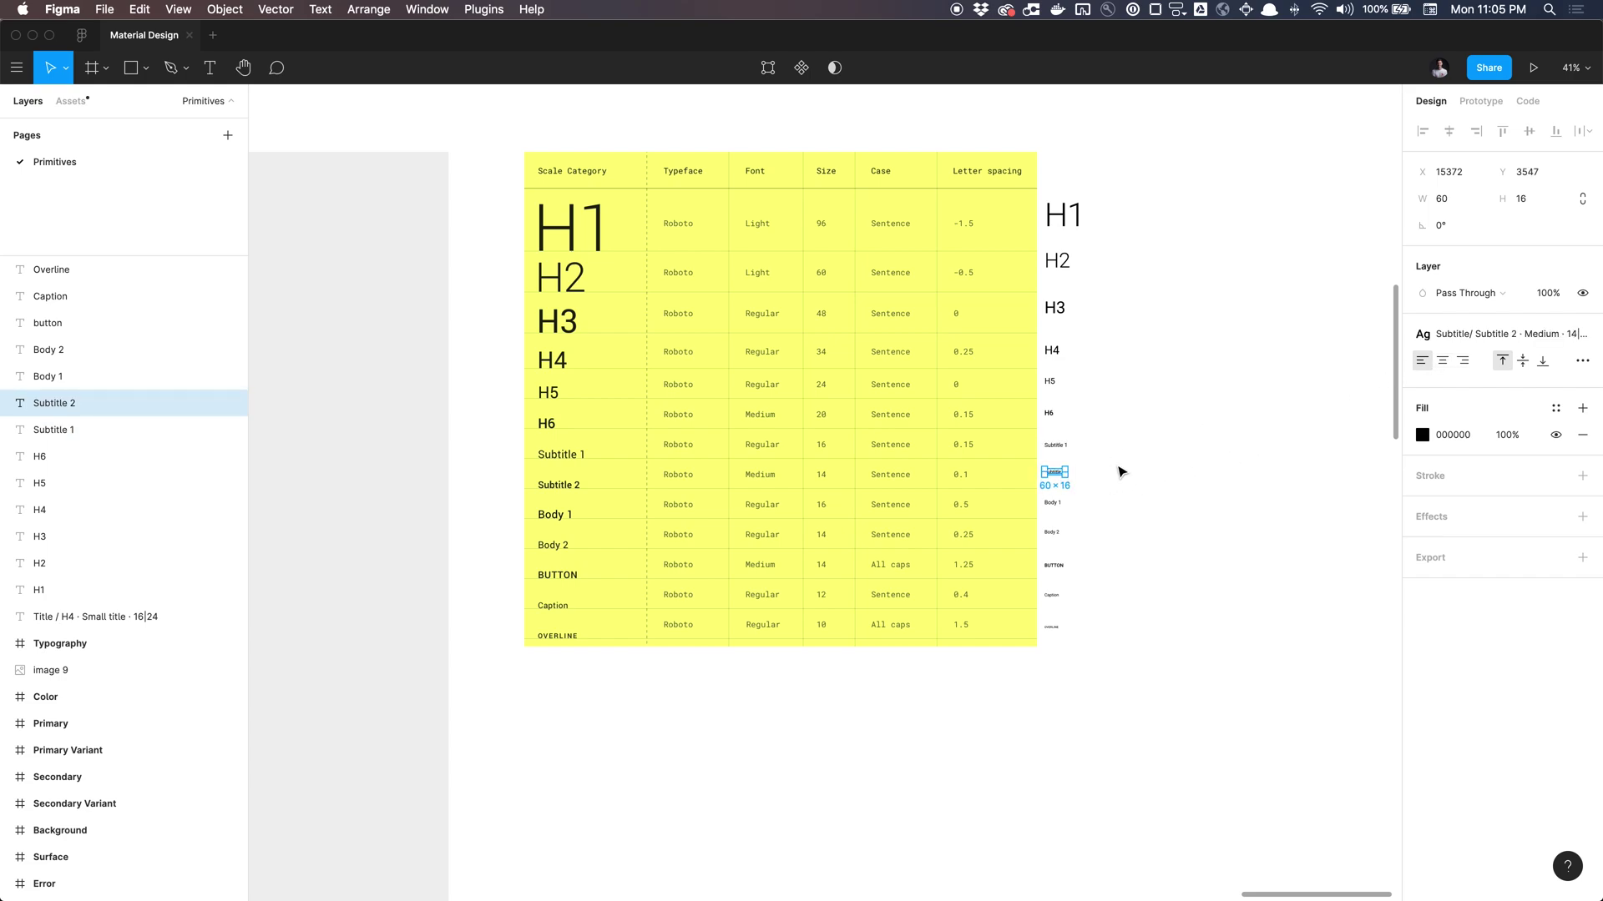
pyautogui.click(1057, 448)
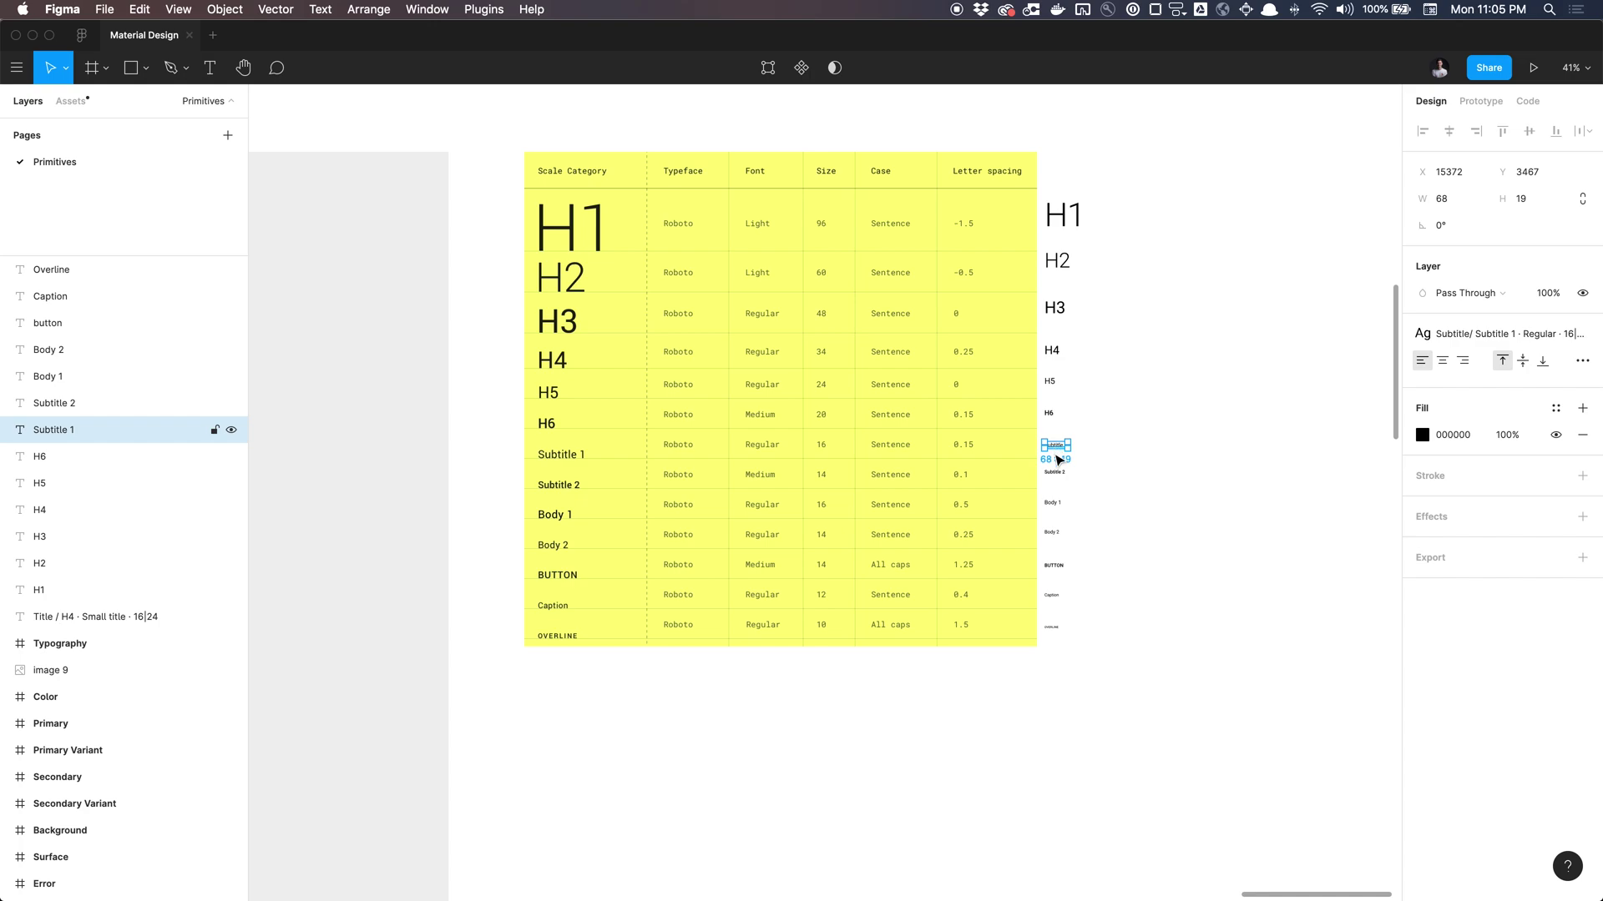
pyautogui.click(1056, 474)
pyautogui.click(1192, 464)
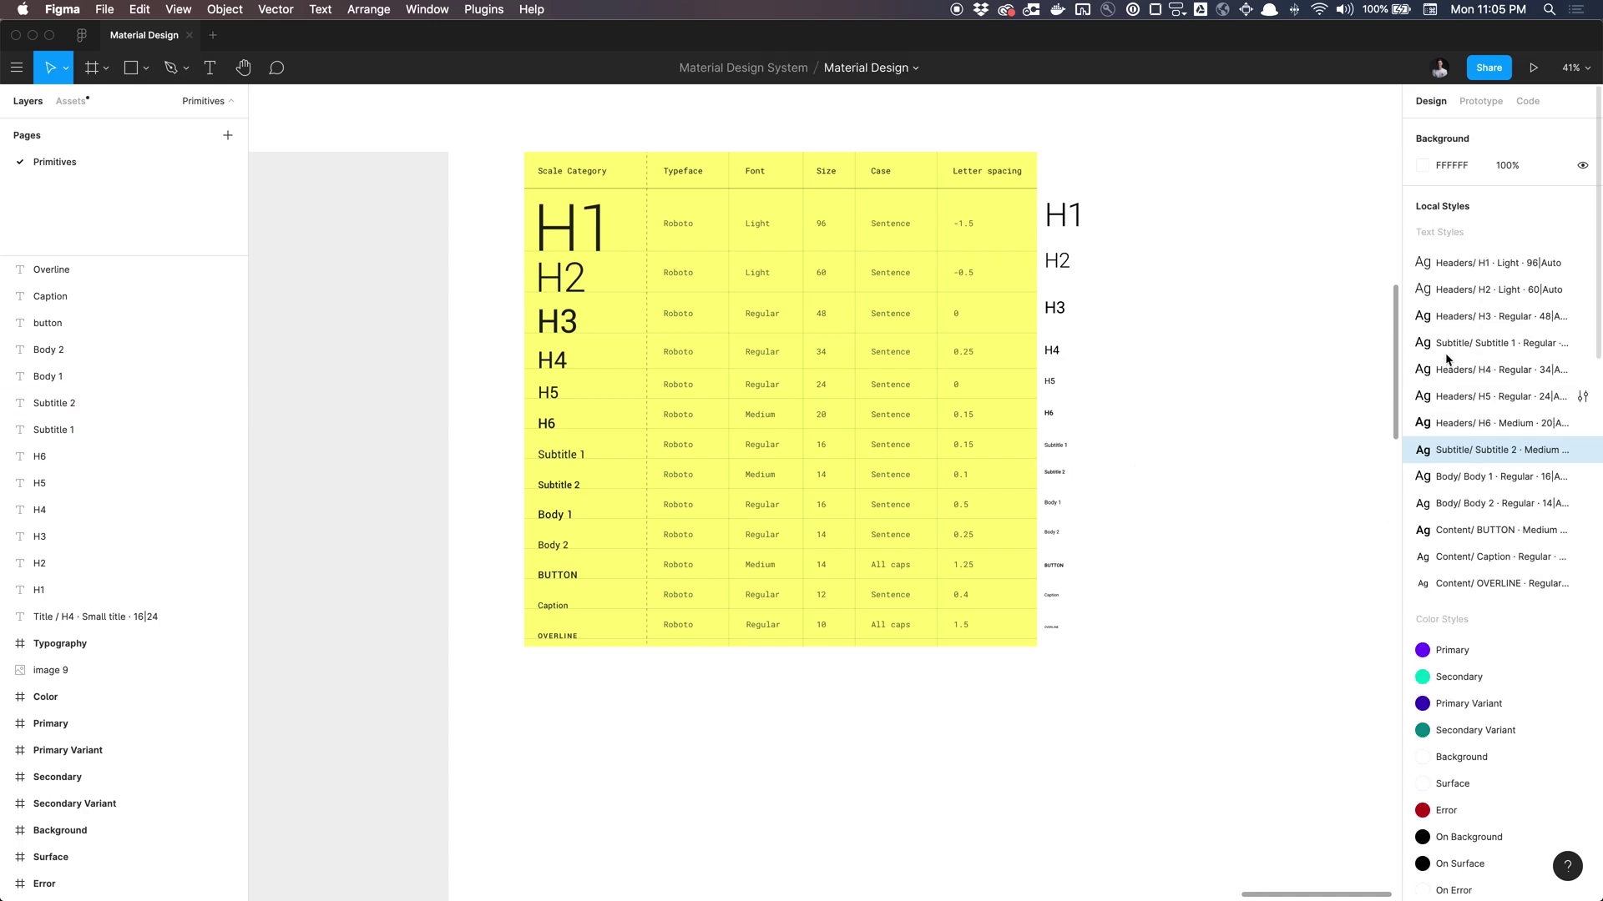
pyautogui.moveTo(1471, 350); pyautogui.dragTo(1467, 442)
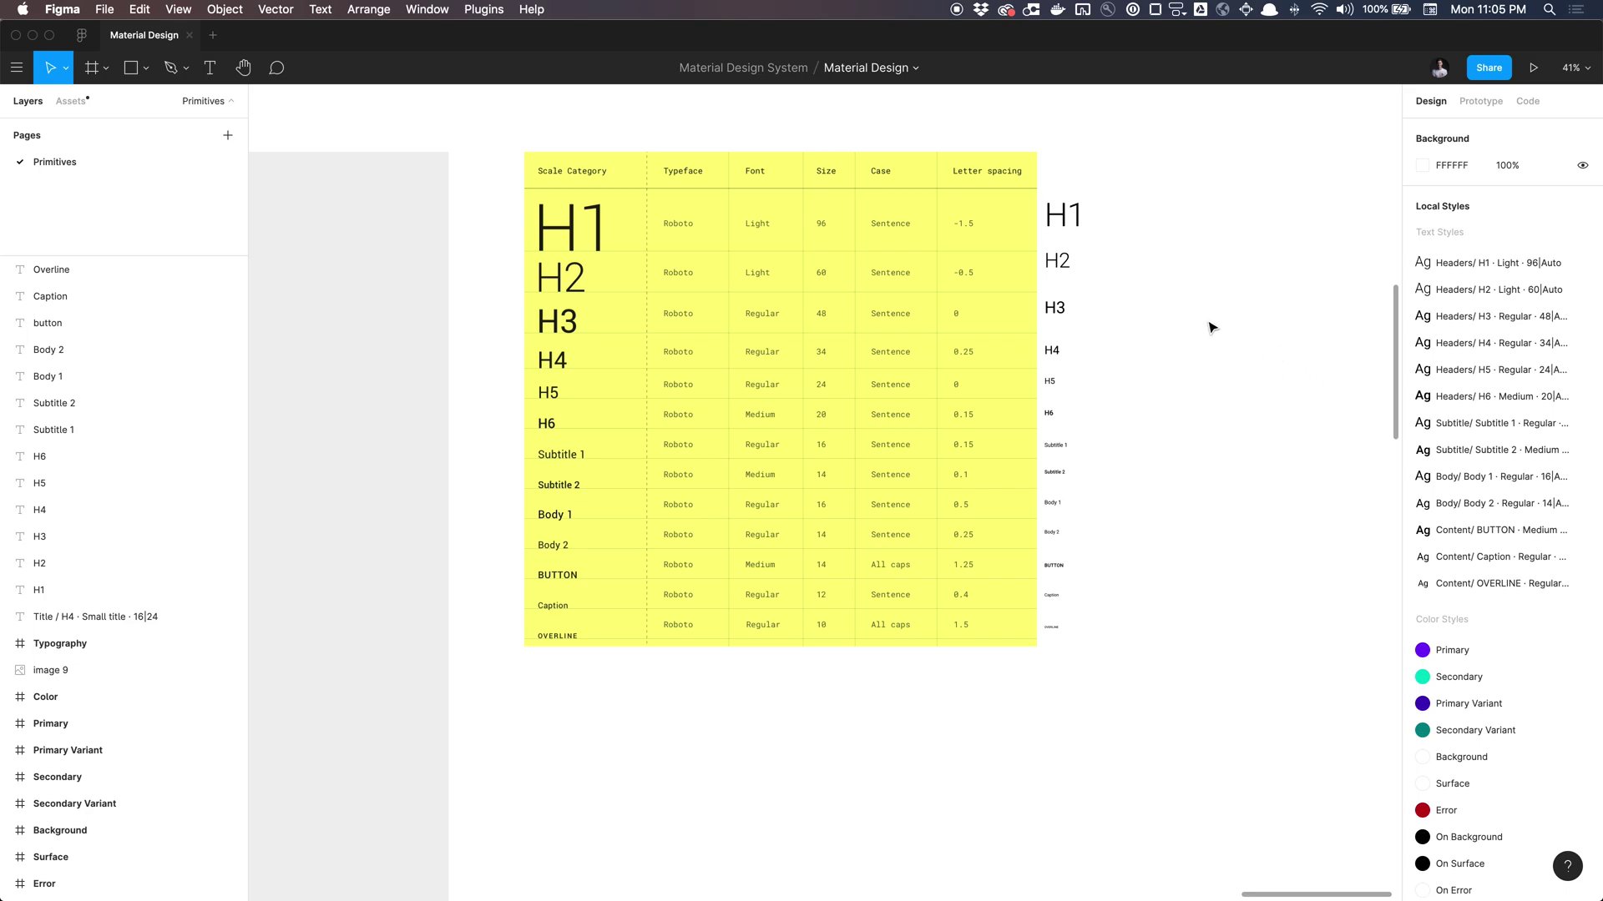
# - Add a test text 'asdasd' beside the table, detach its style, and browse the grouped styles list
pyautogui.press('t')
pyautogui.moveTo(1174, 308); pyautogui.dragTo(1212, 336)
pyautogui.write('asdasd')
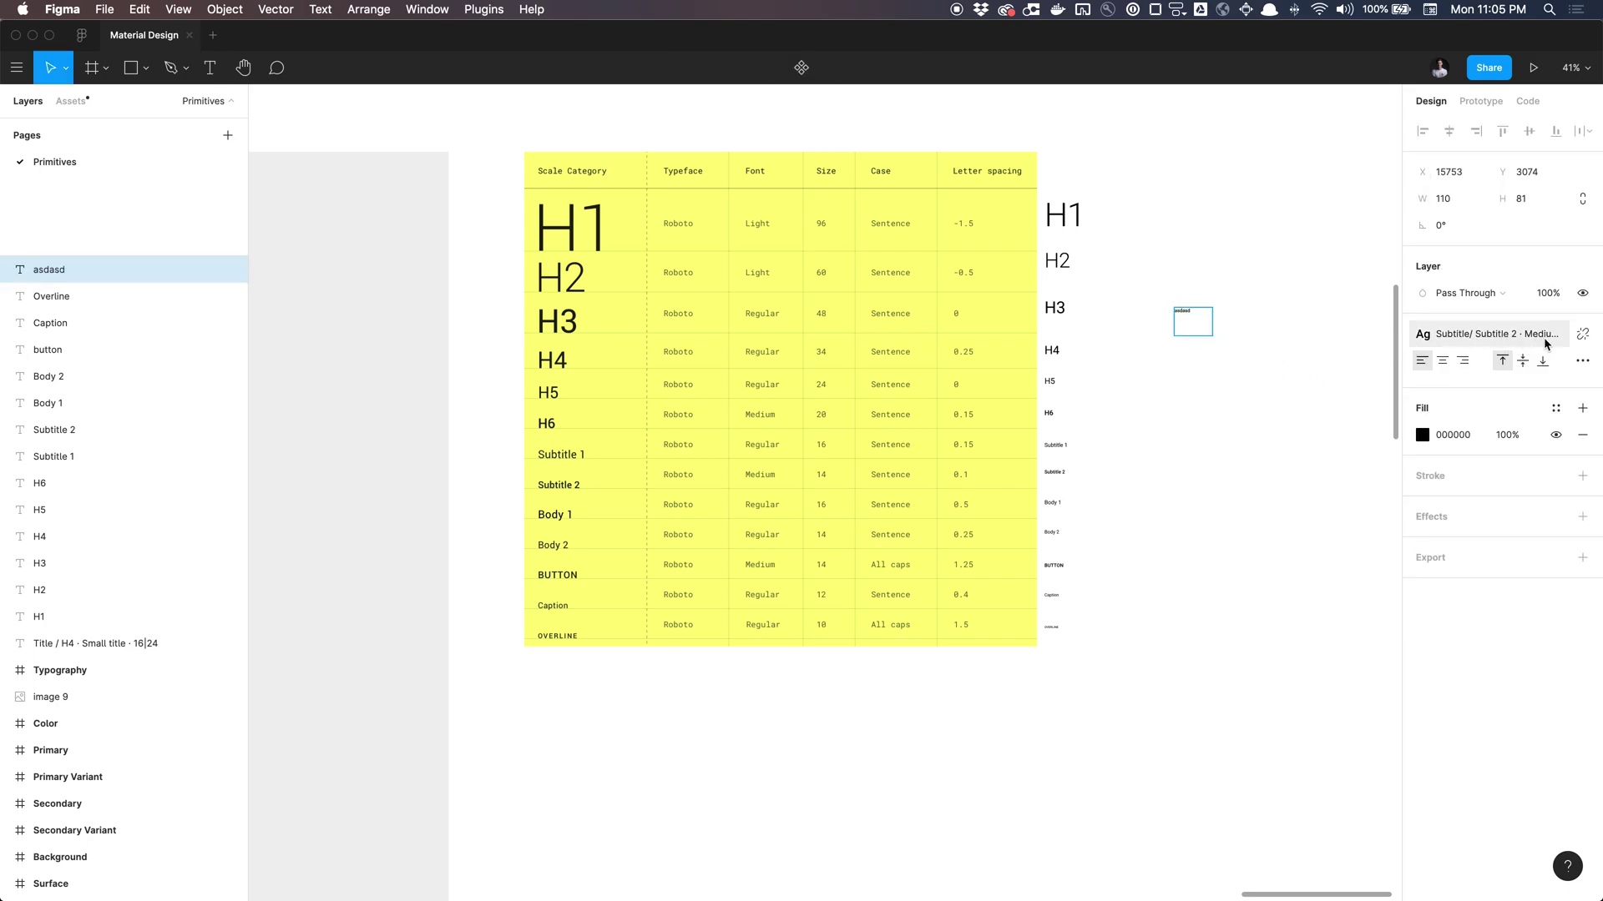
pyautogui.click(1582, 333)
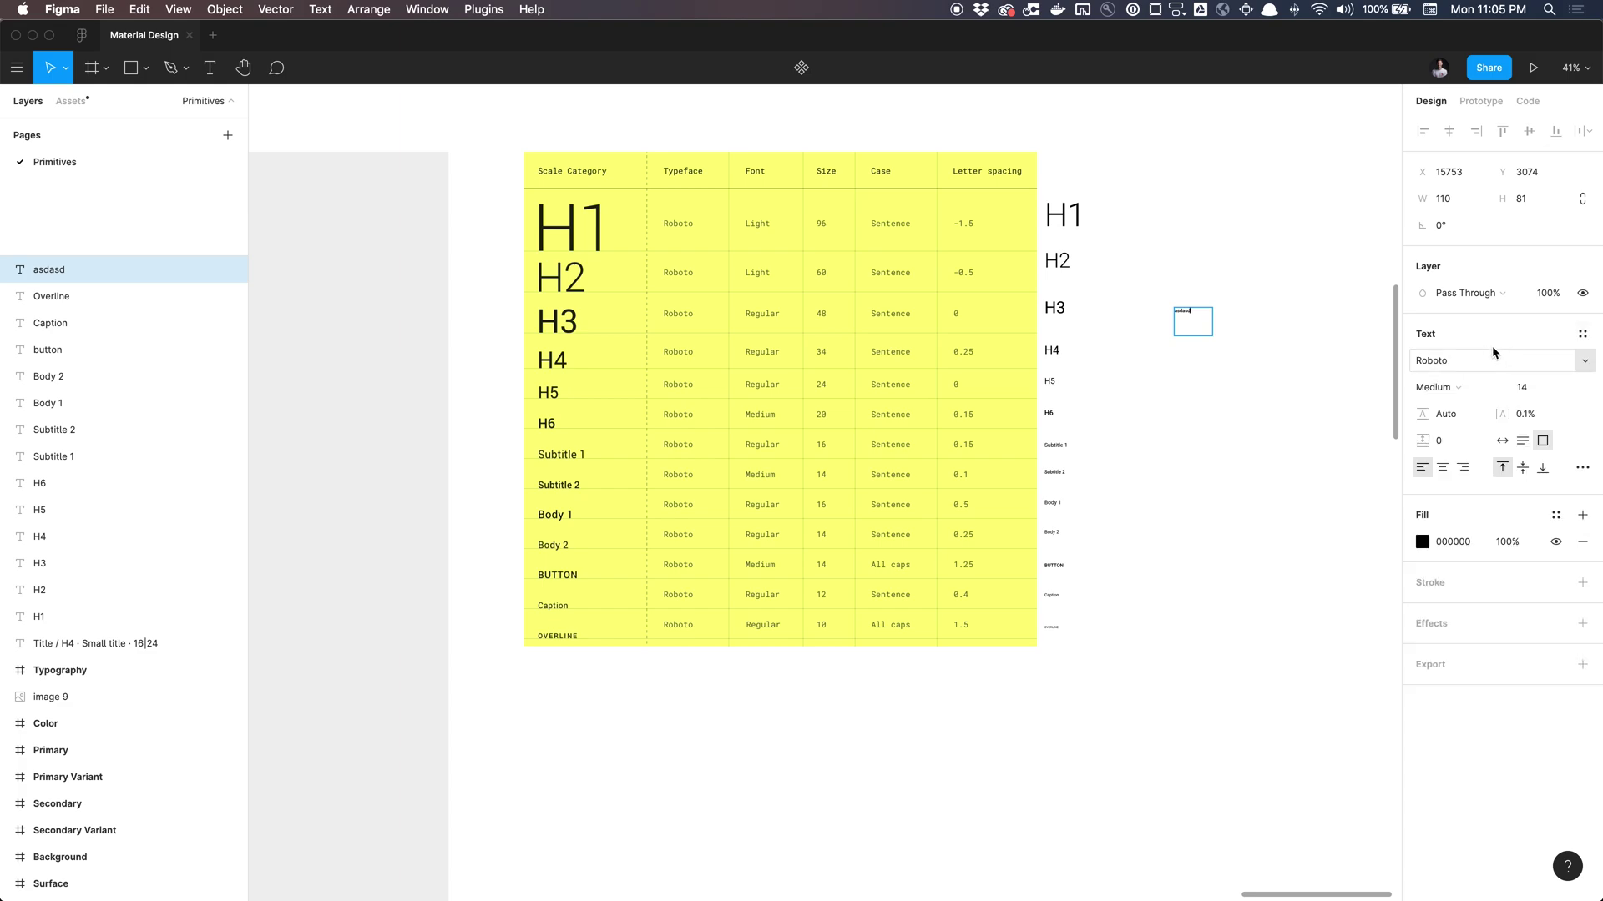
pyautogui.write('asdasd')
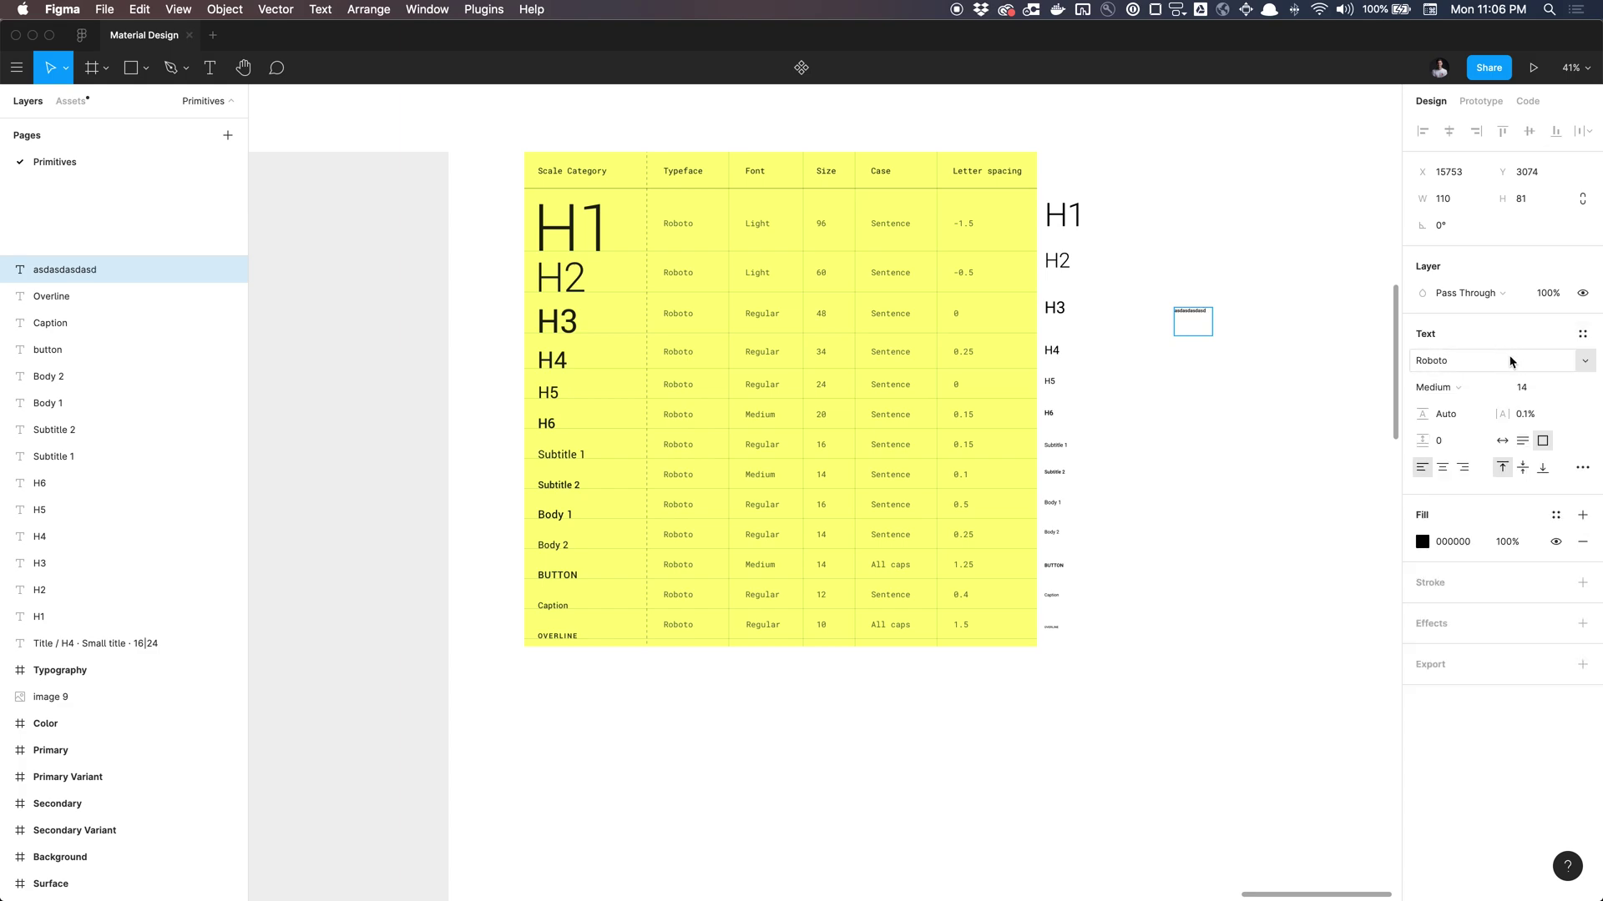
pyautogui.click(1581, 334)
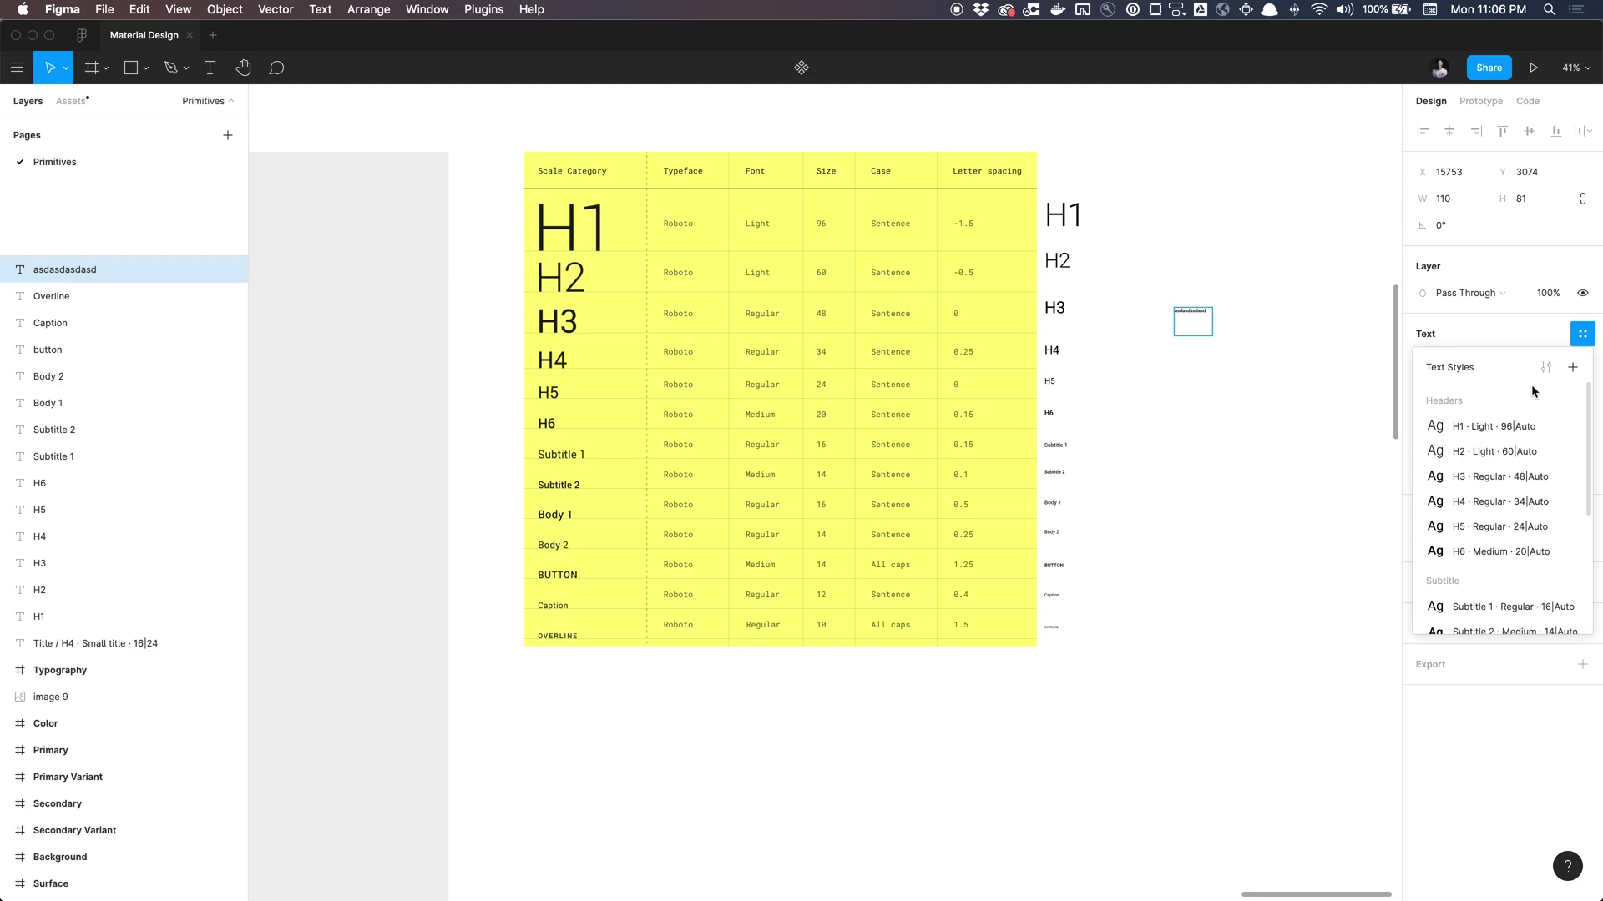
pyautogui.scroll(-5, 1532, 391)
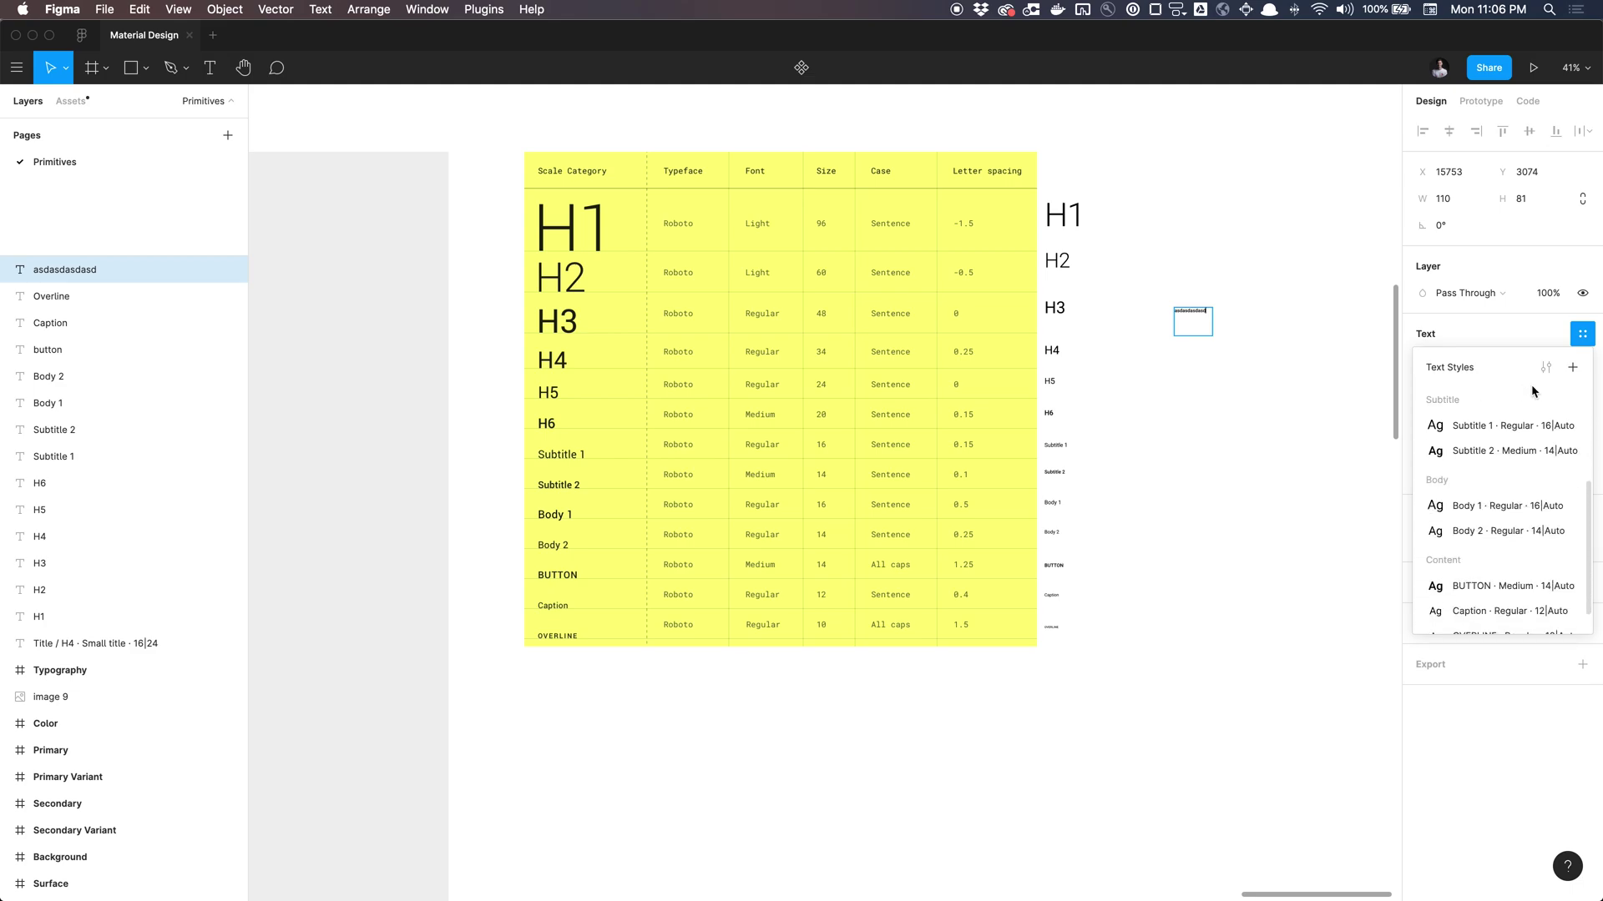
pyautogui.scroll(-1, 1532, 391)
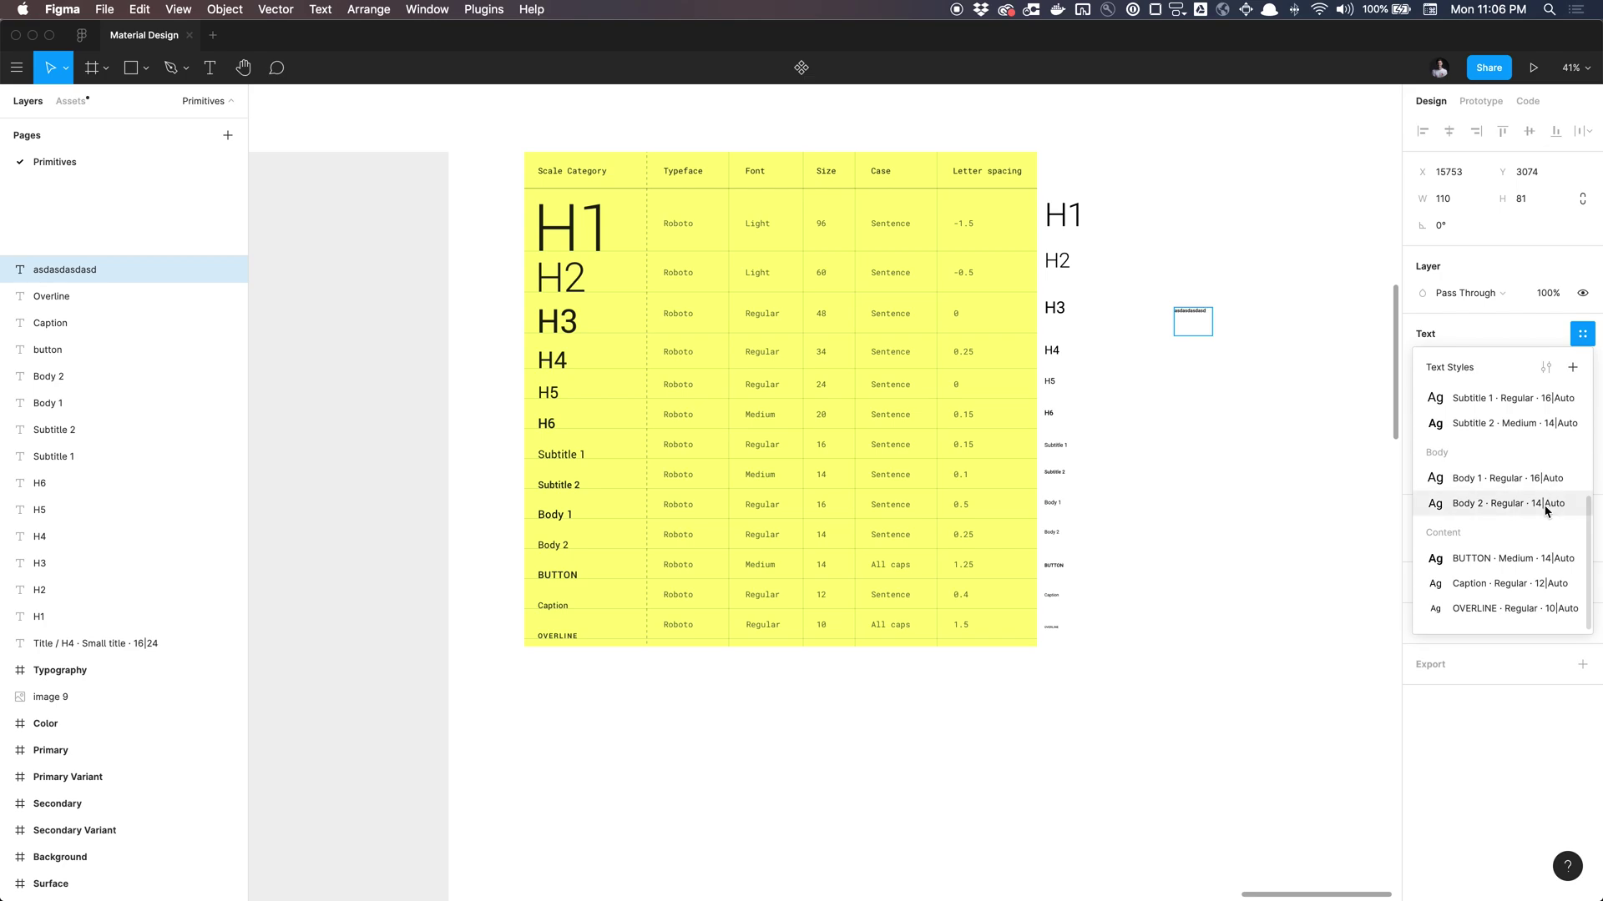
pyautogui.scroll(5, 1545, 510)
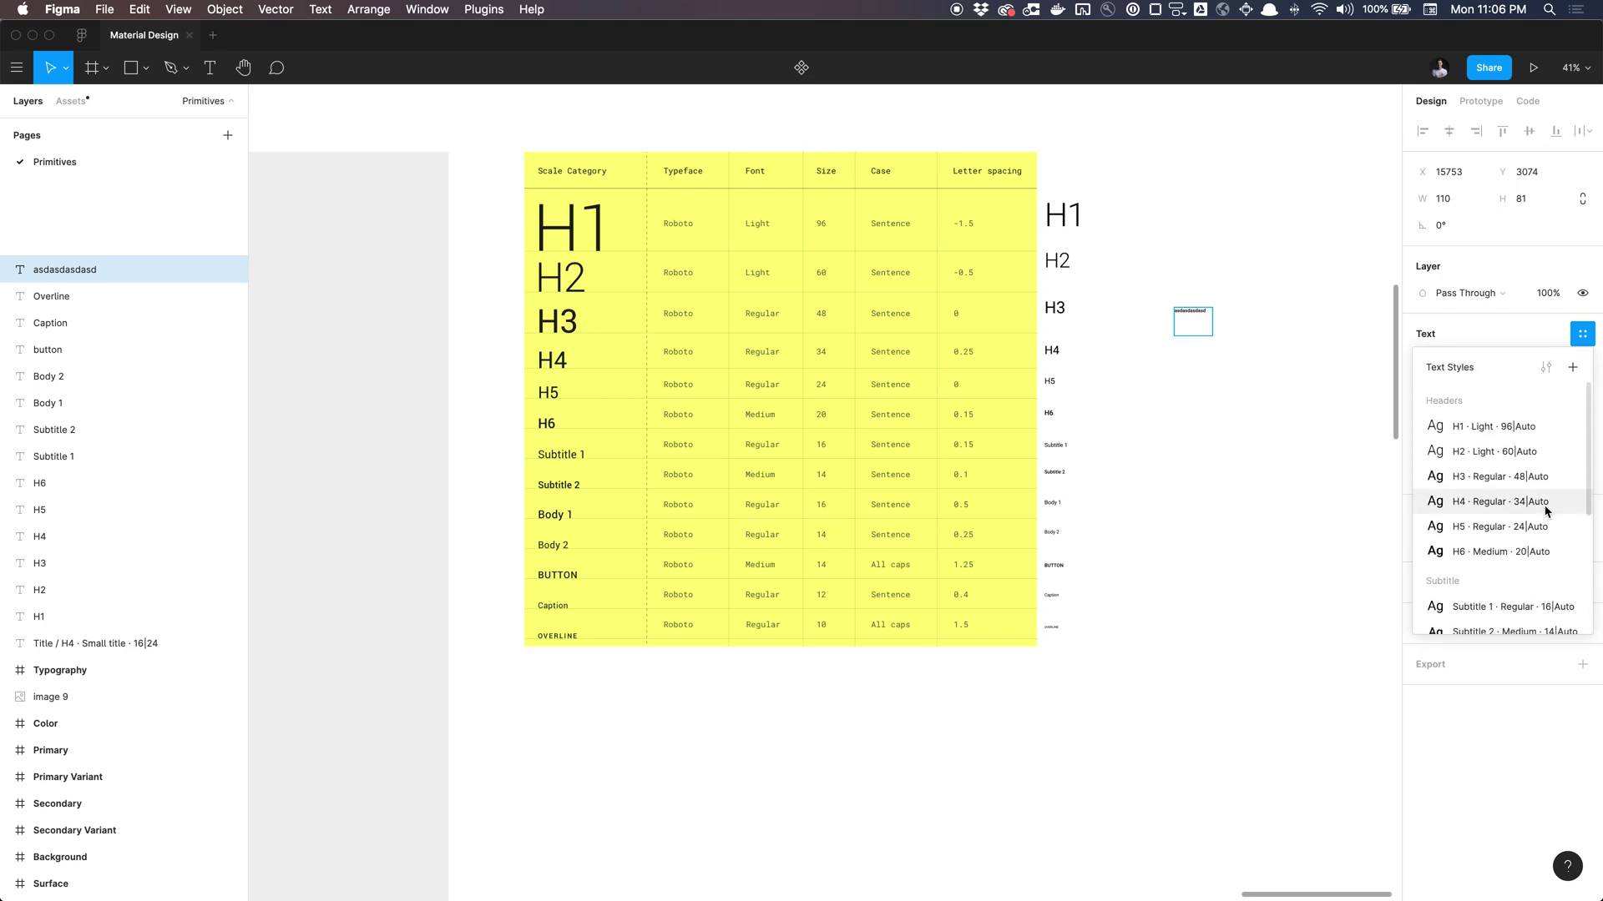
# - Delete the test text layer beside the table
pyautogui.press('Escape')
pyautogui.click(1235, 474)
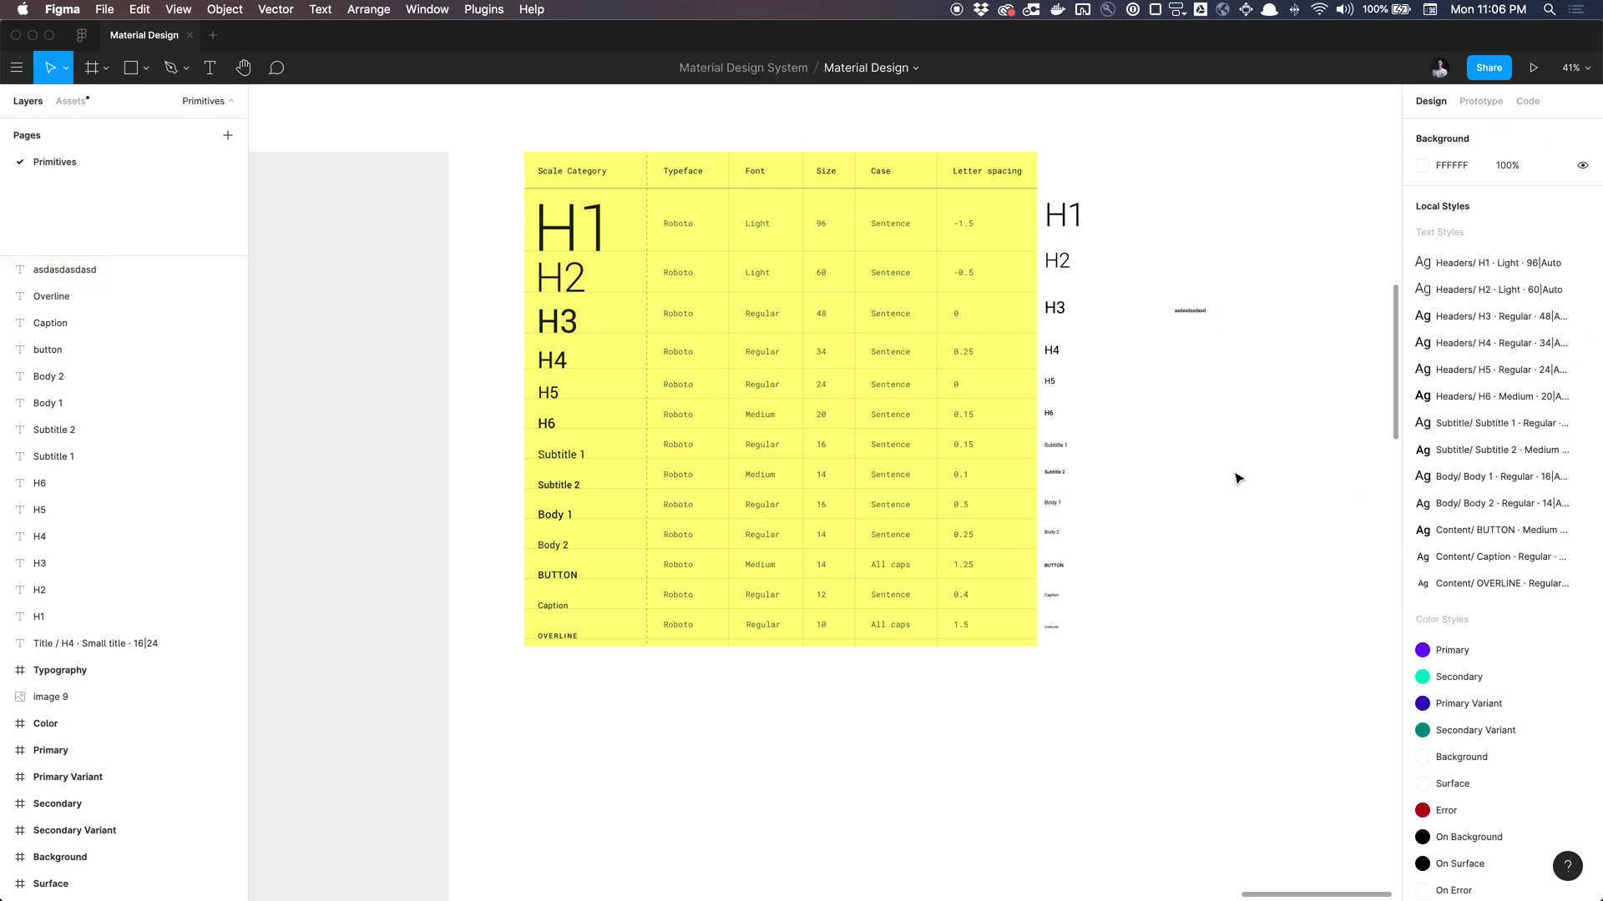
pyautogui.moveTo(1211, 417); pyautogui.dragTo(1178, 293)
pyautogui.press('Delete')
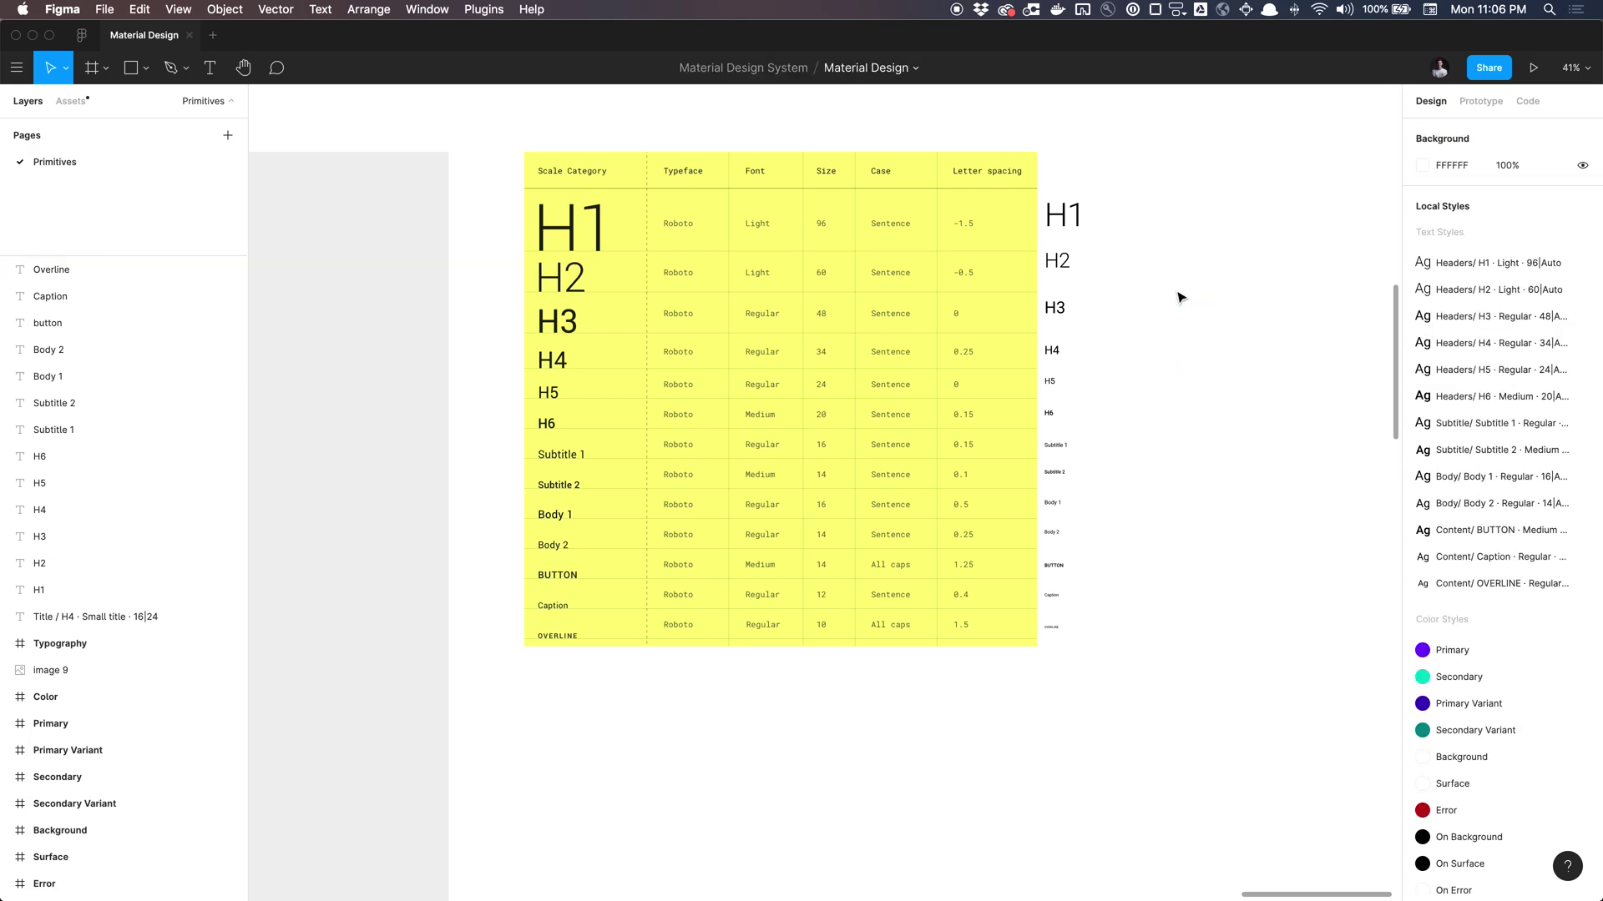
# - Open the Material Design library and start publishing its 26 style changes, reviewing the list
pyautogui.press('alt+super+o')
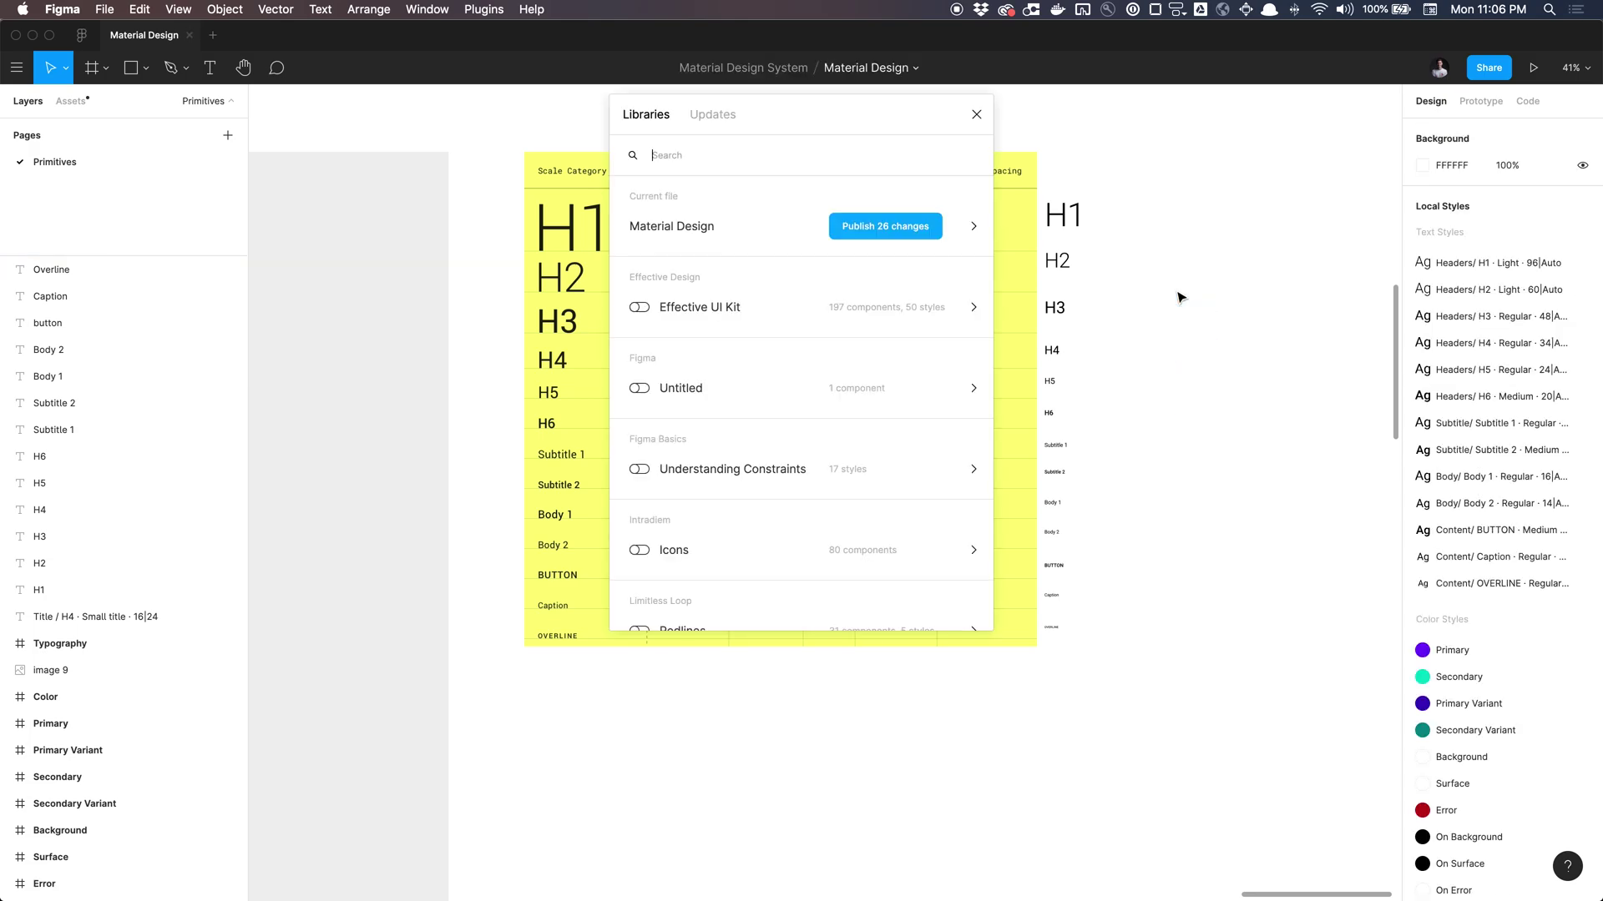
pyautogui.click(815, 224)
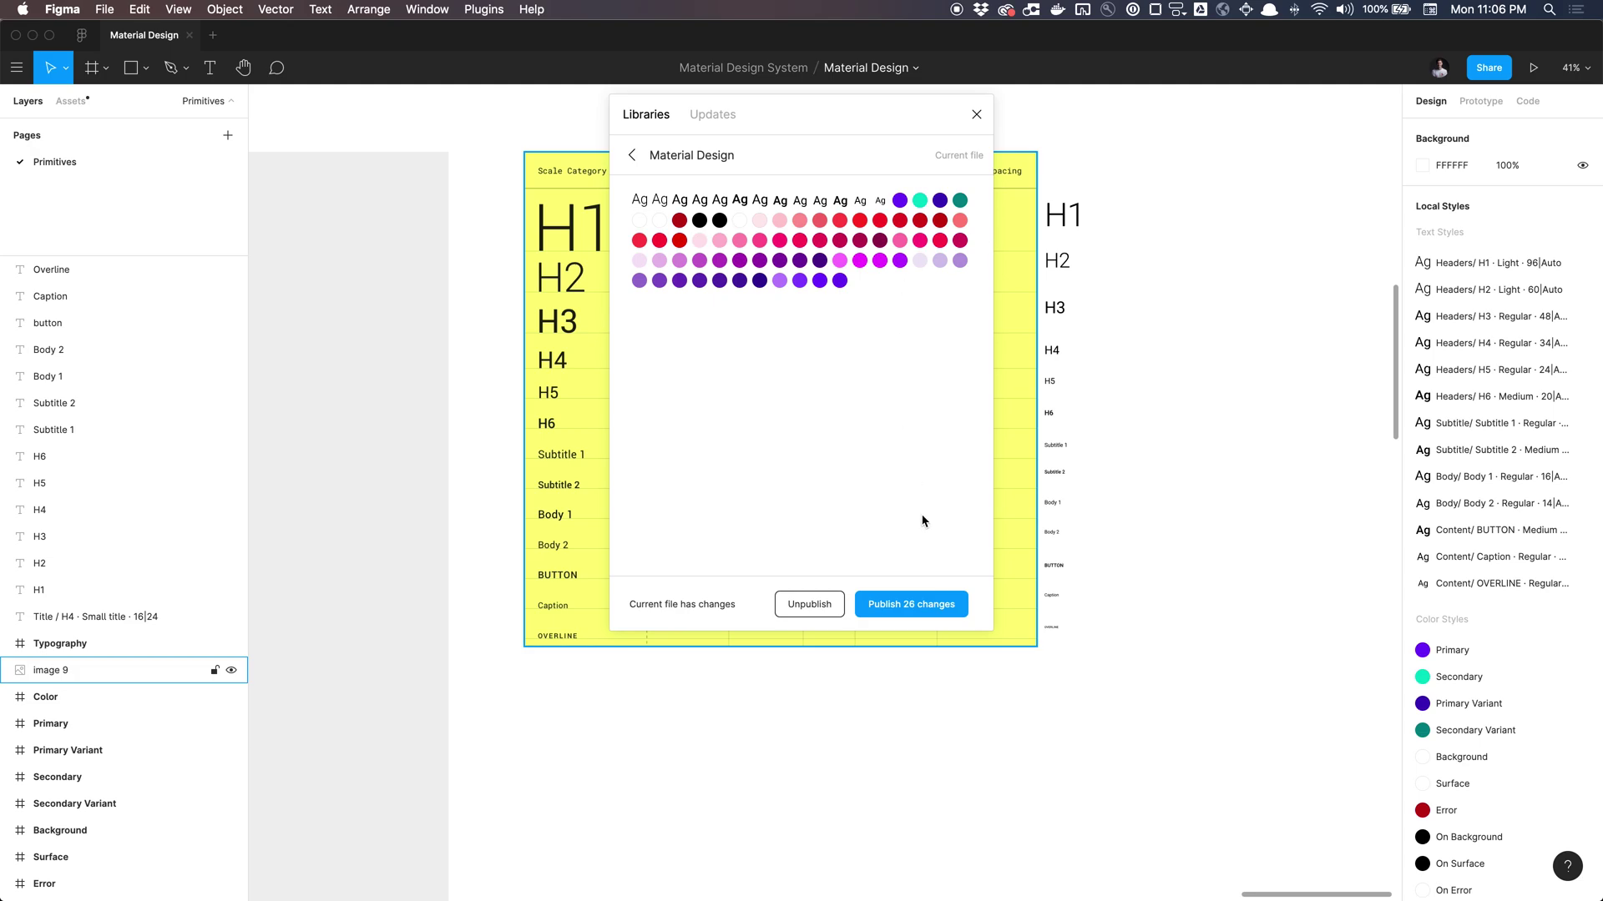
pyautogui.click(924, 609)
pyautogui.click(848, 255)
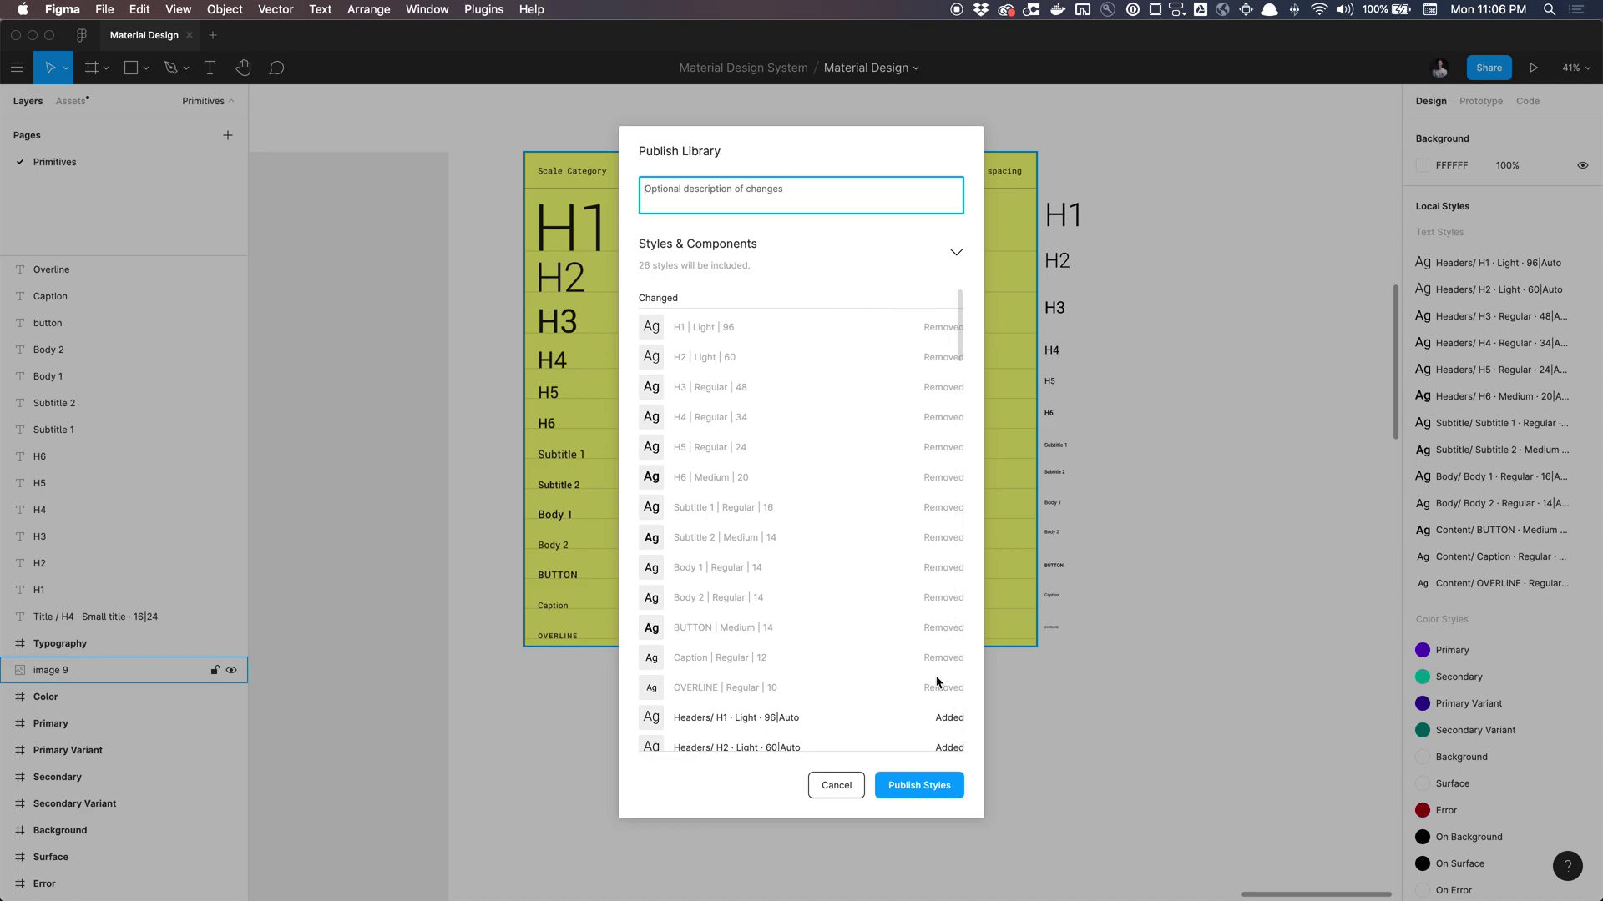
pyautogui.scroll(-1, 908, 337)
pyautogui.scroll(-10, 908, 337)
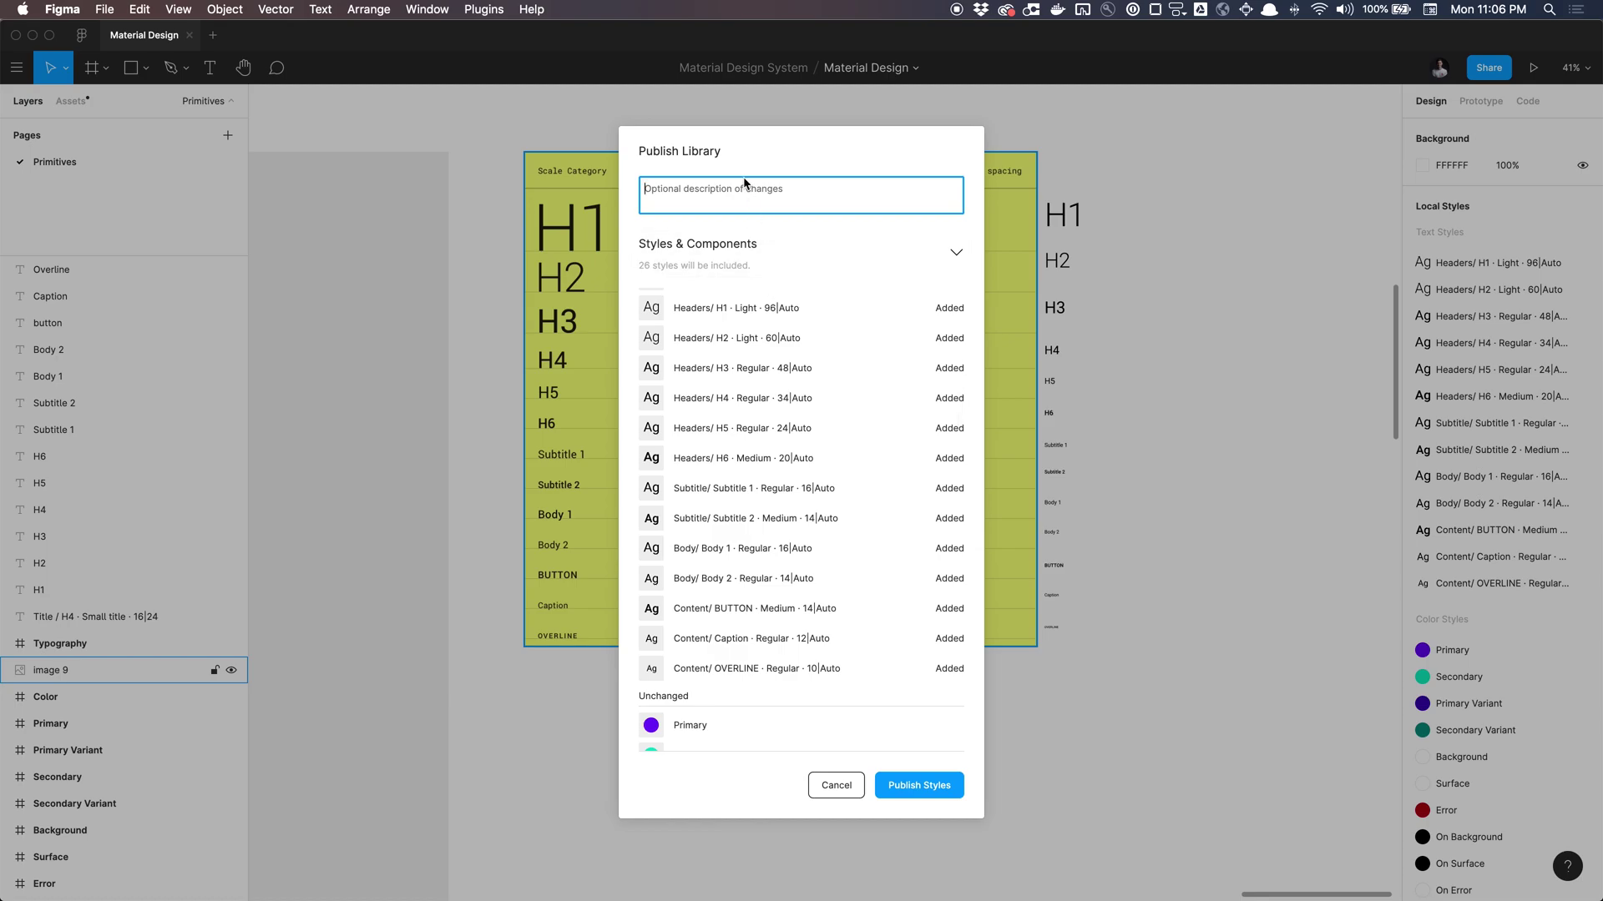
# - Enter the description 'Adding text styles to design system' and publish the styles
pyautogui.write('Adding text styles to des')
pyautogui.press('BackSpace')
pyautogui.press('BackSpace')
pyautogui.press('BackSpace')
pyautogui.write('sign')
pyautogui.click(835, 243)
pyautogui.click(946, 243)
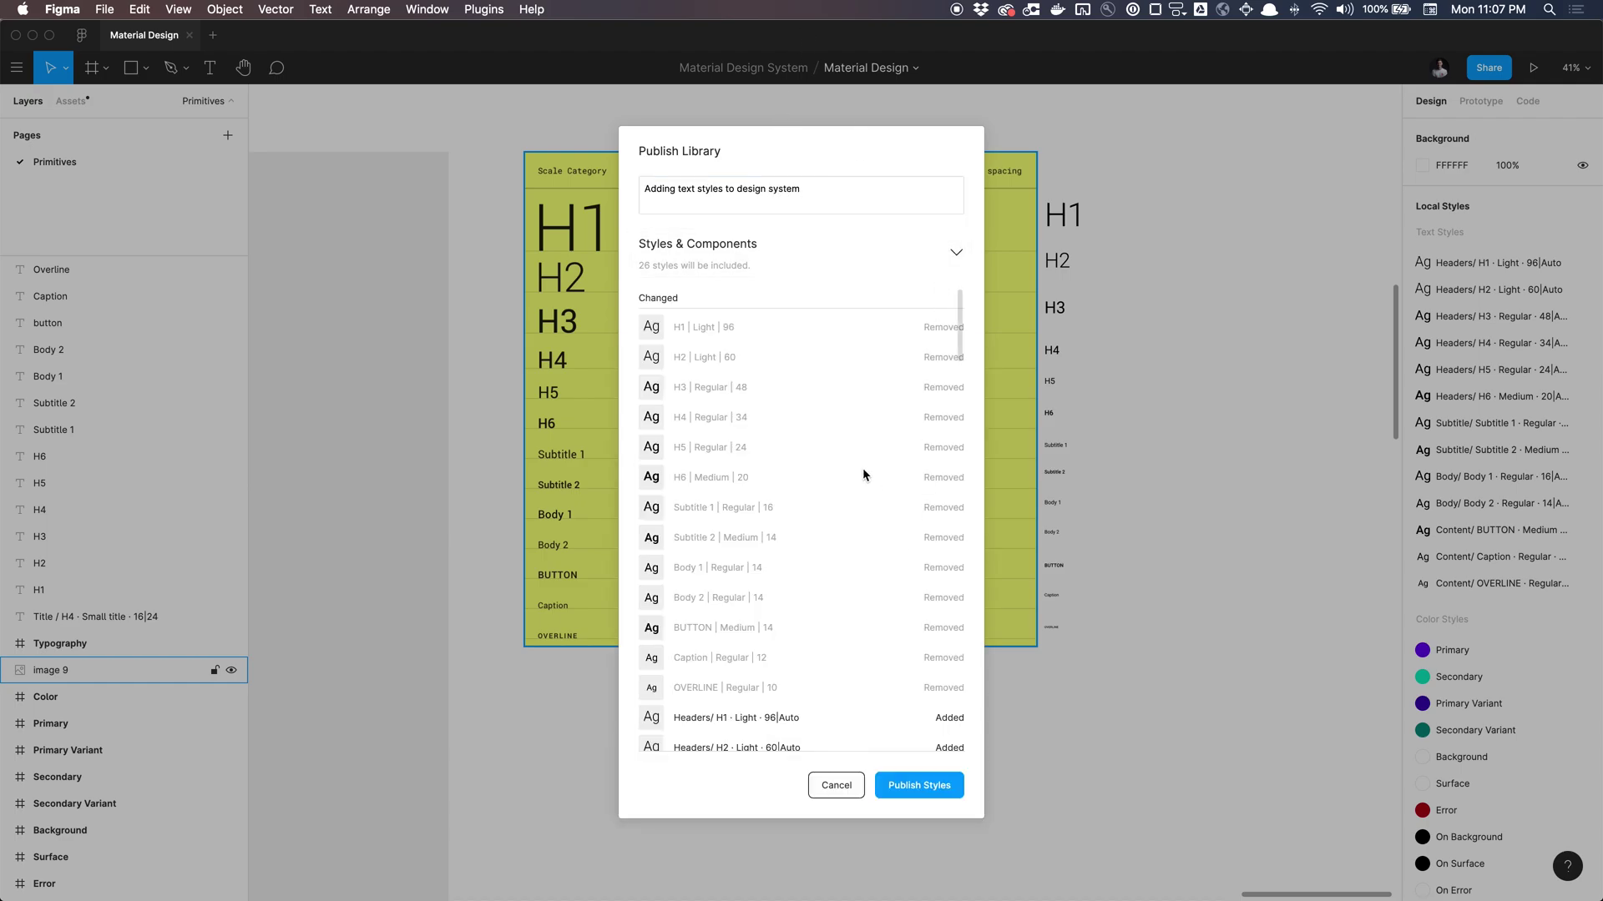
pyautogui.scroll(-15, 863, 475)
pyautogui.scroll(1, 707, 368)
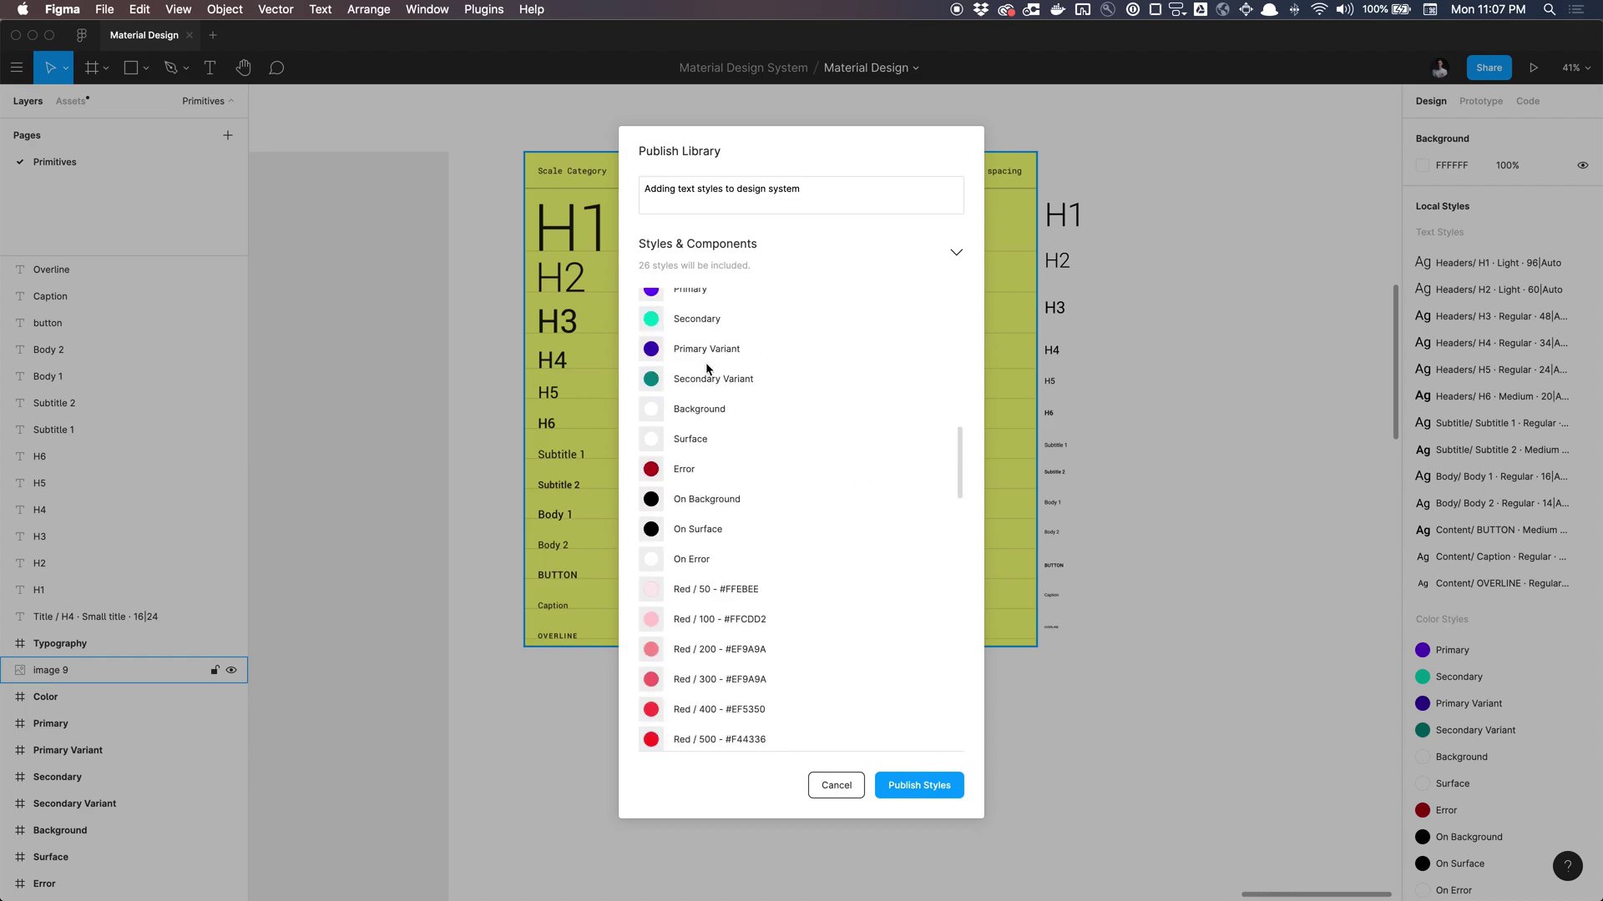
pyautogui.scroll(8, 706, 368)
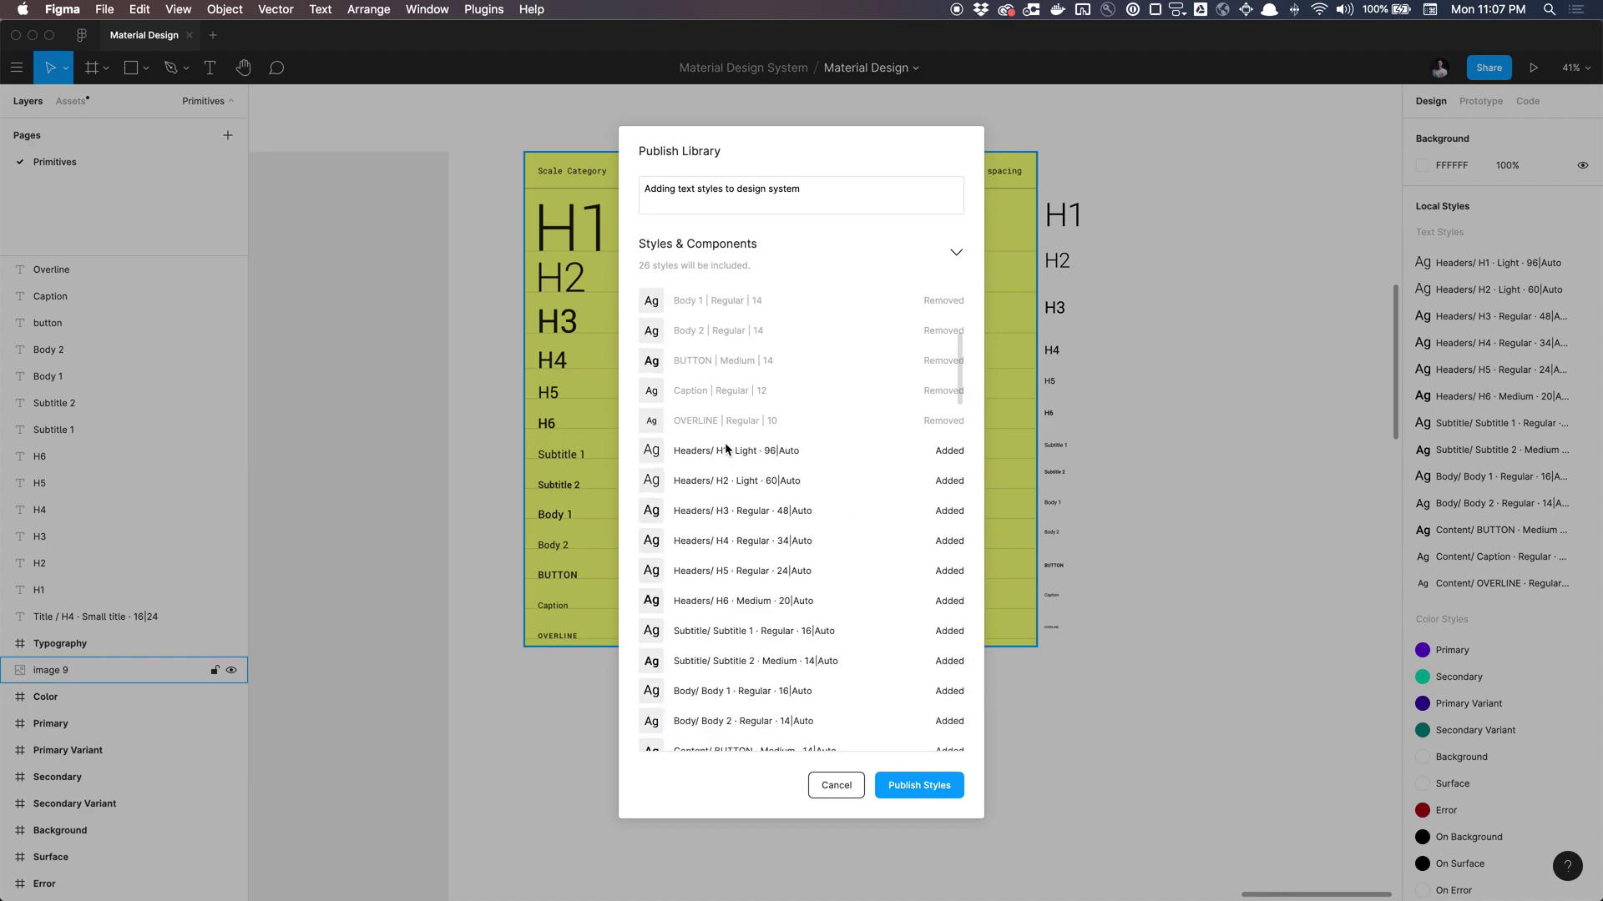
pyautogui.scroll(5, 724, 448)
pyautogui.click(908, 786)
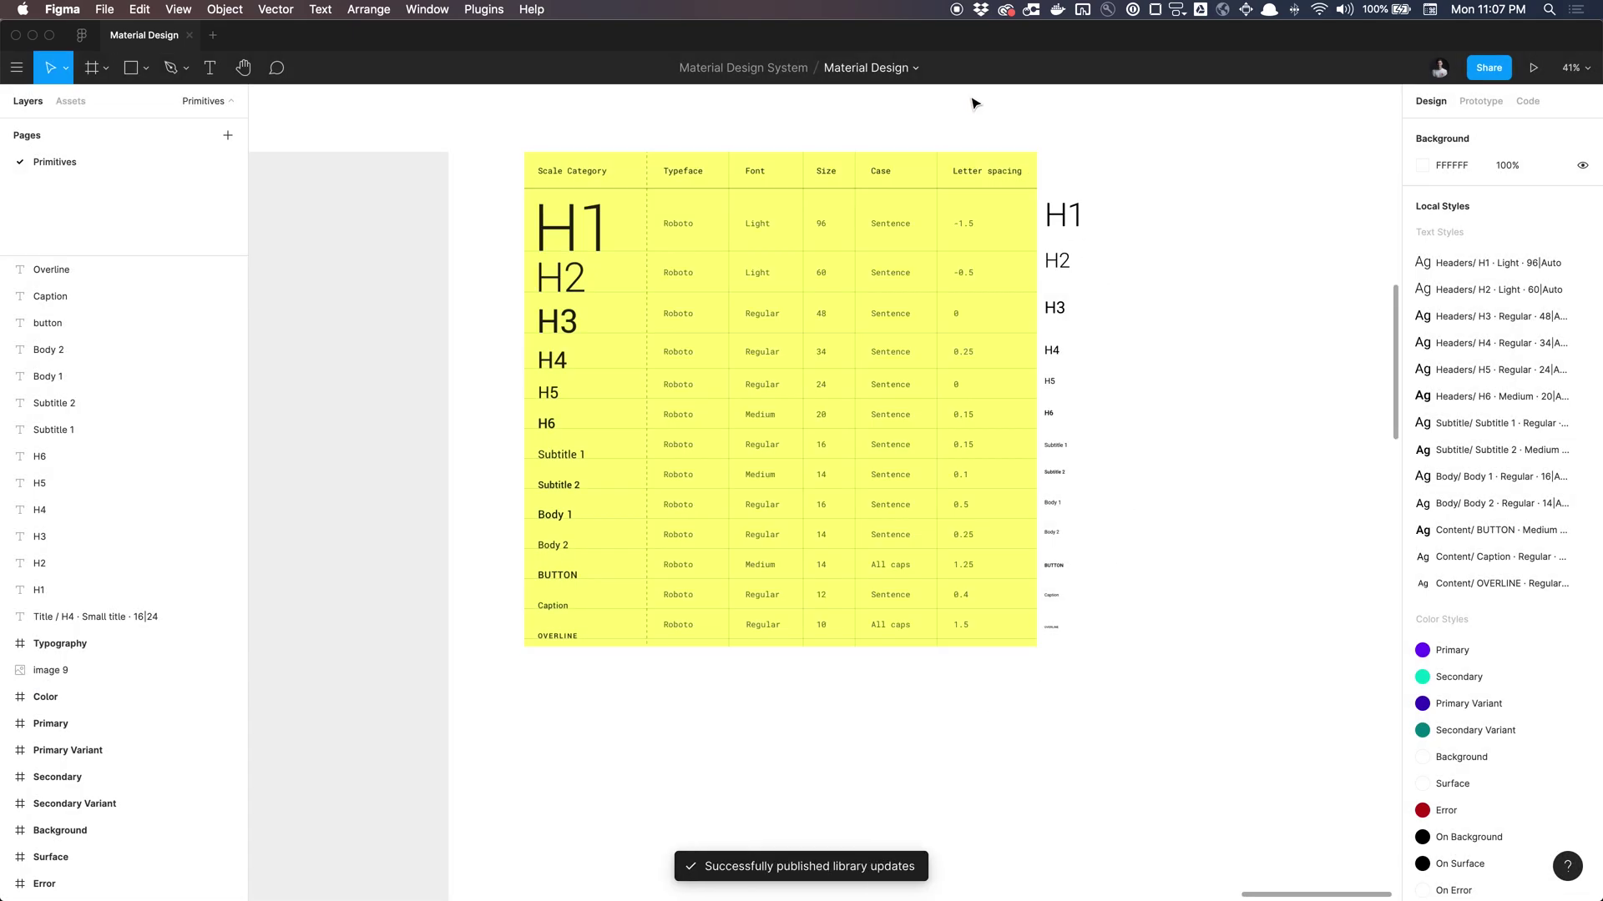
pyautogui.hscroll(1, 1060, 130)
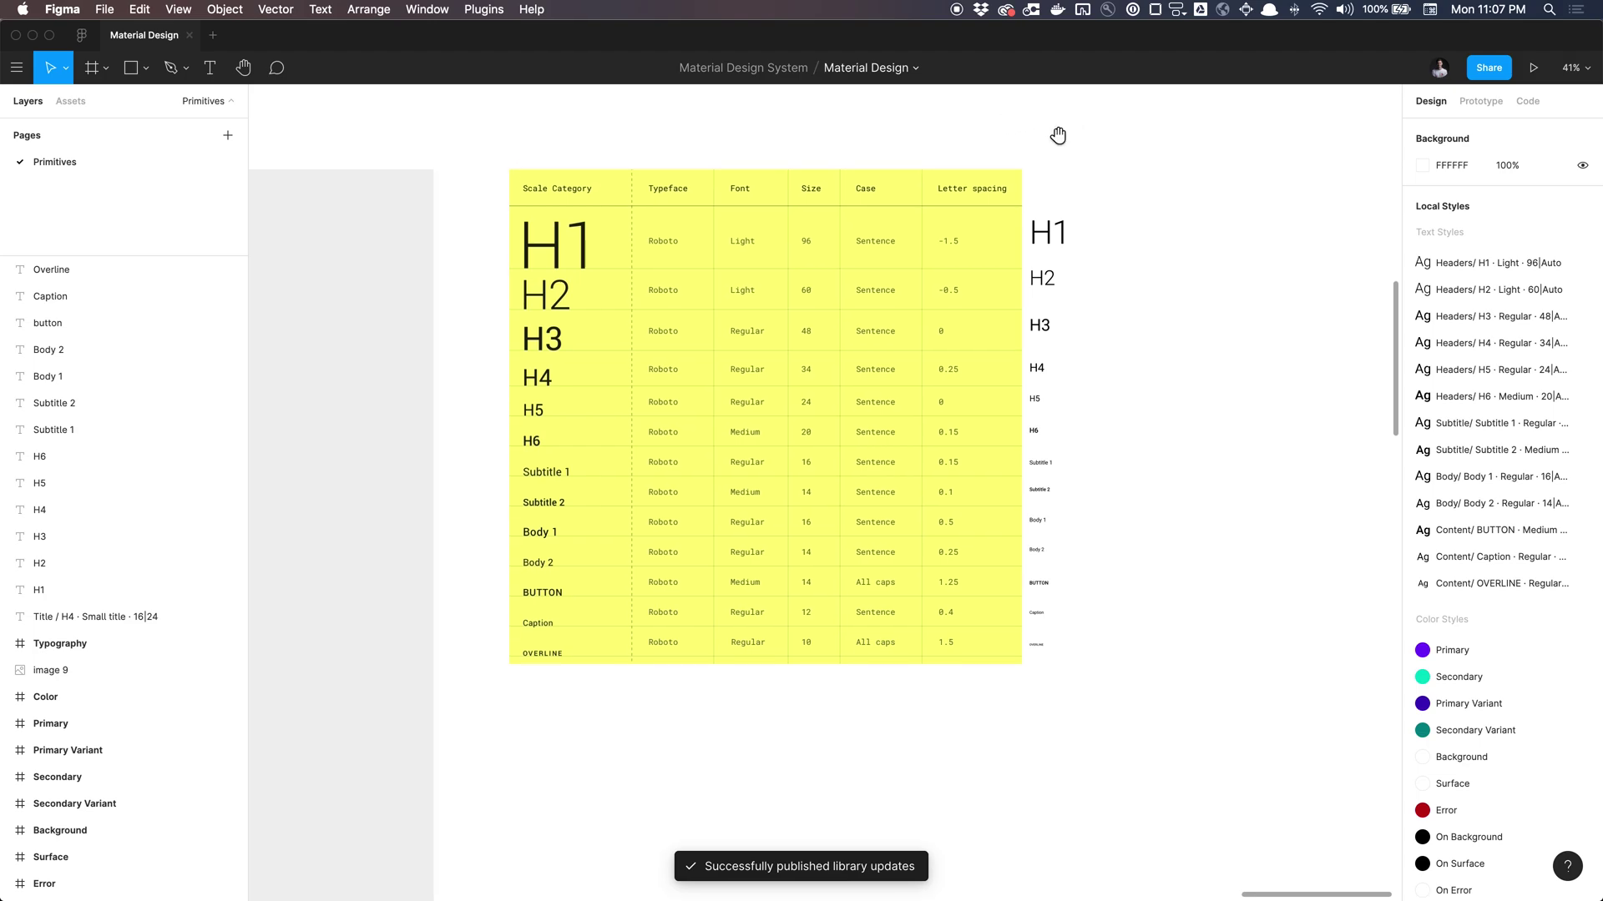
pyautogui.click(909, 71)
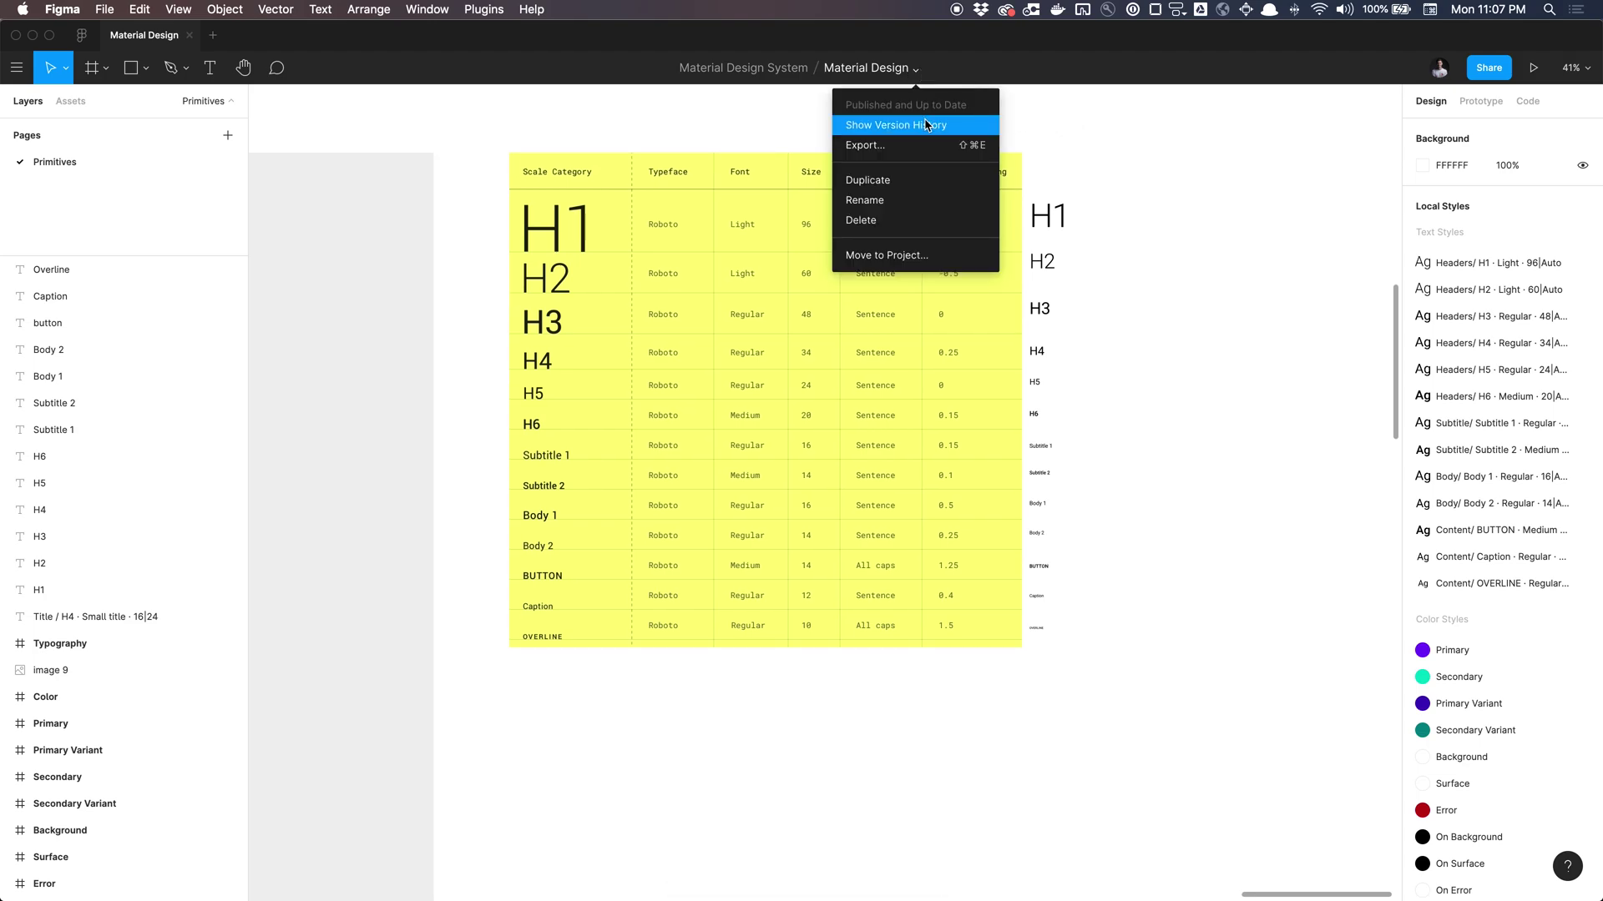
pyautogui.click(1051, 110)
pyautogui.click(916, 70)
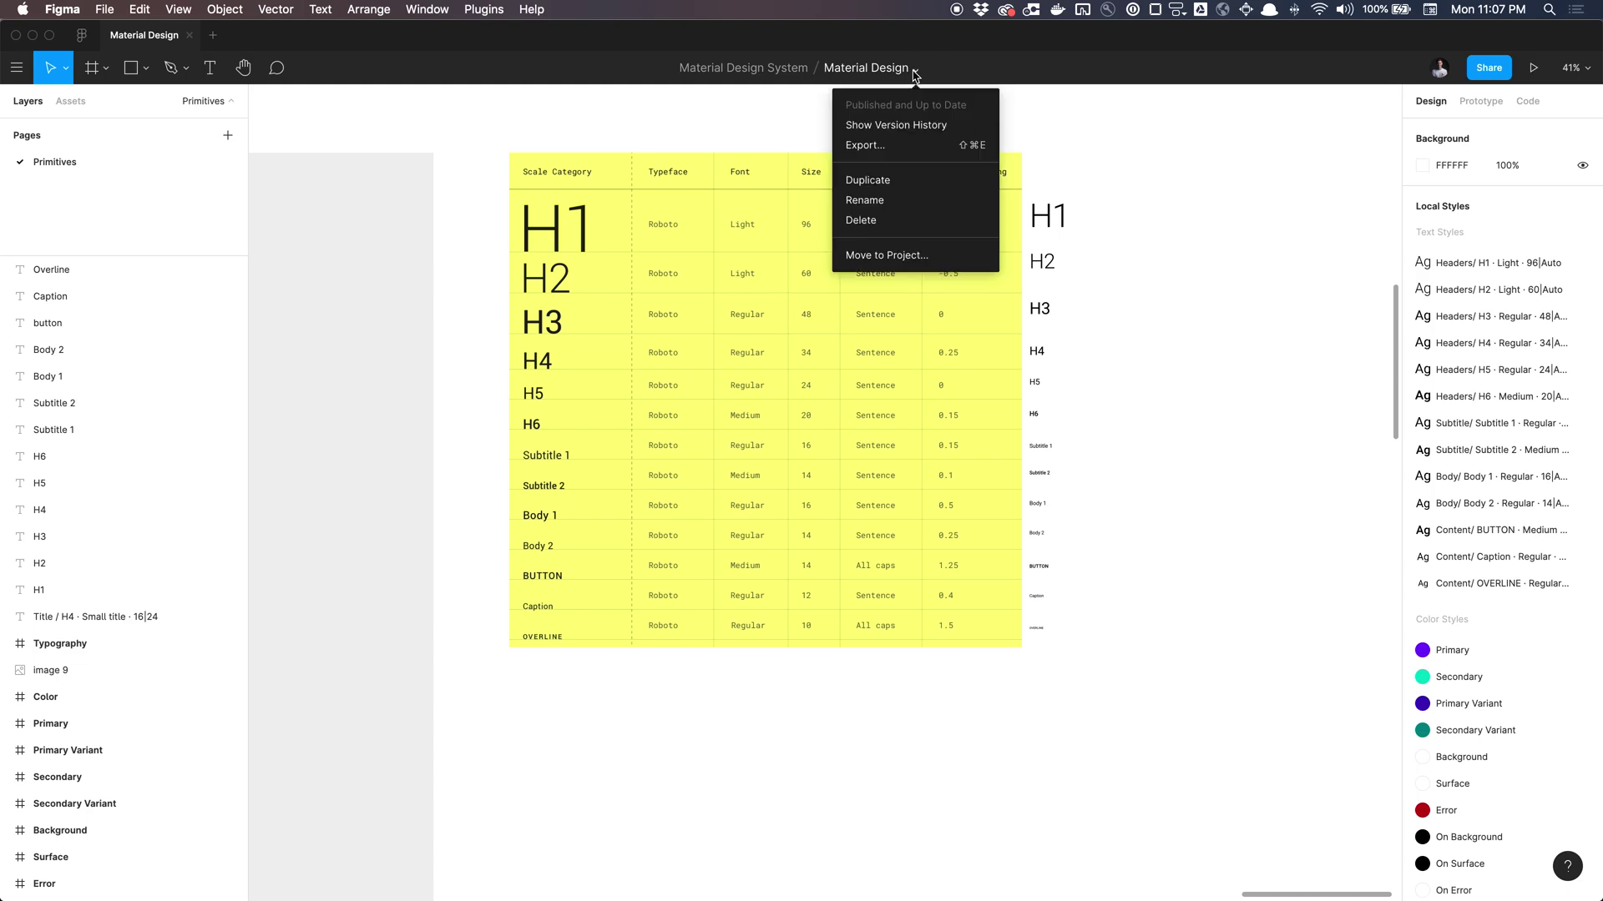
pyautogui.click(933, 130)
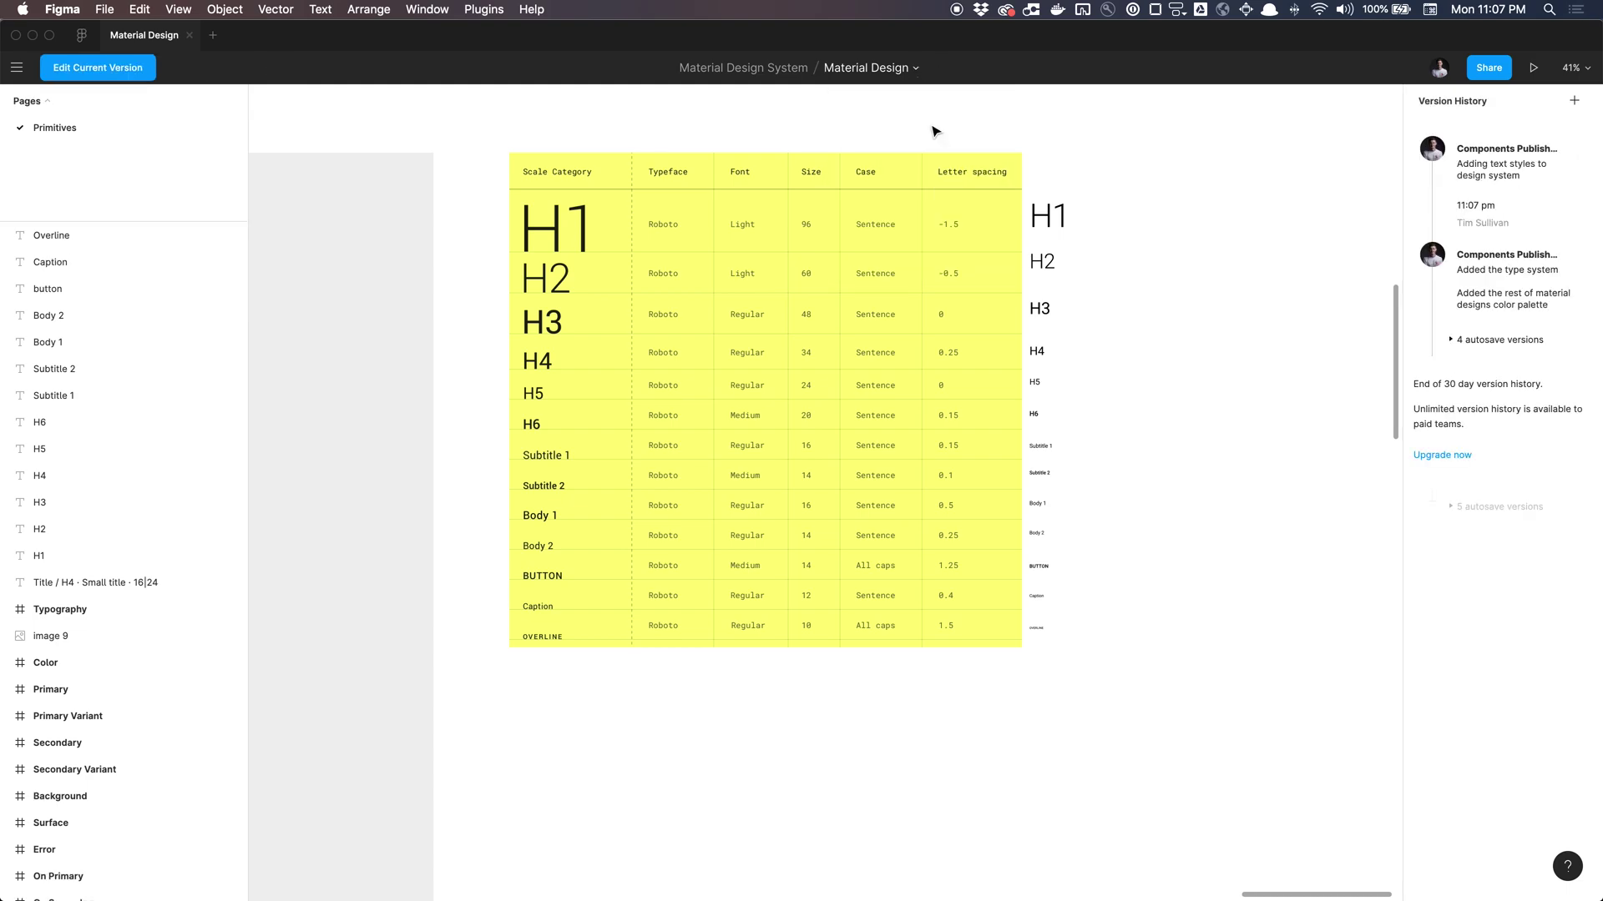
pyautogui.click(1513, 173)
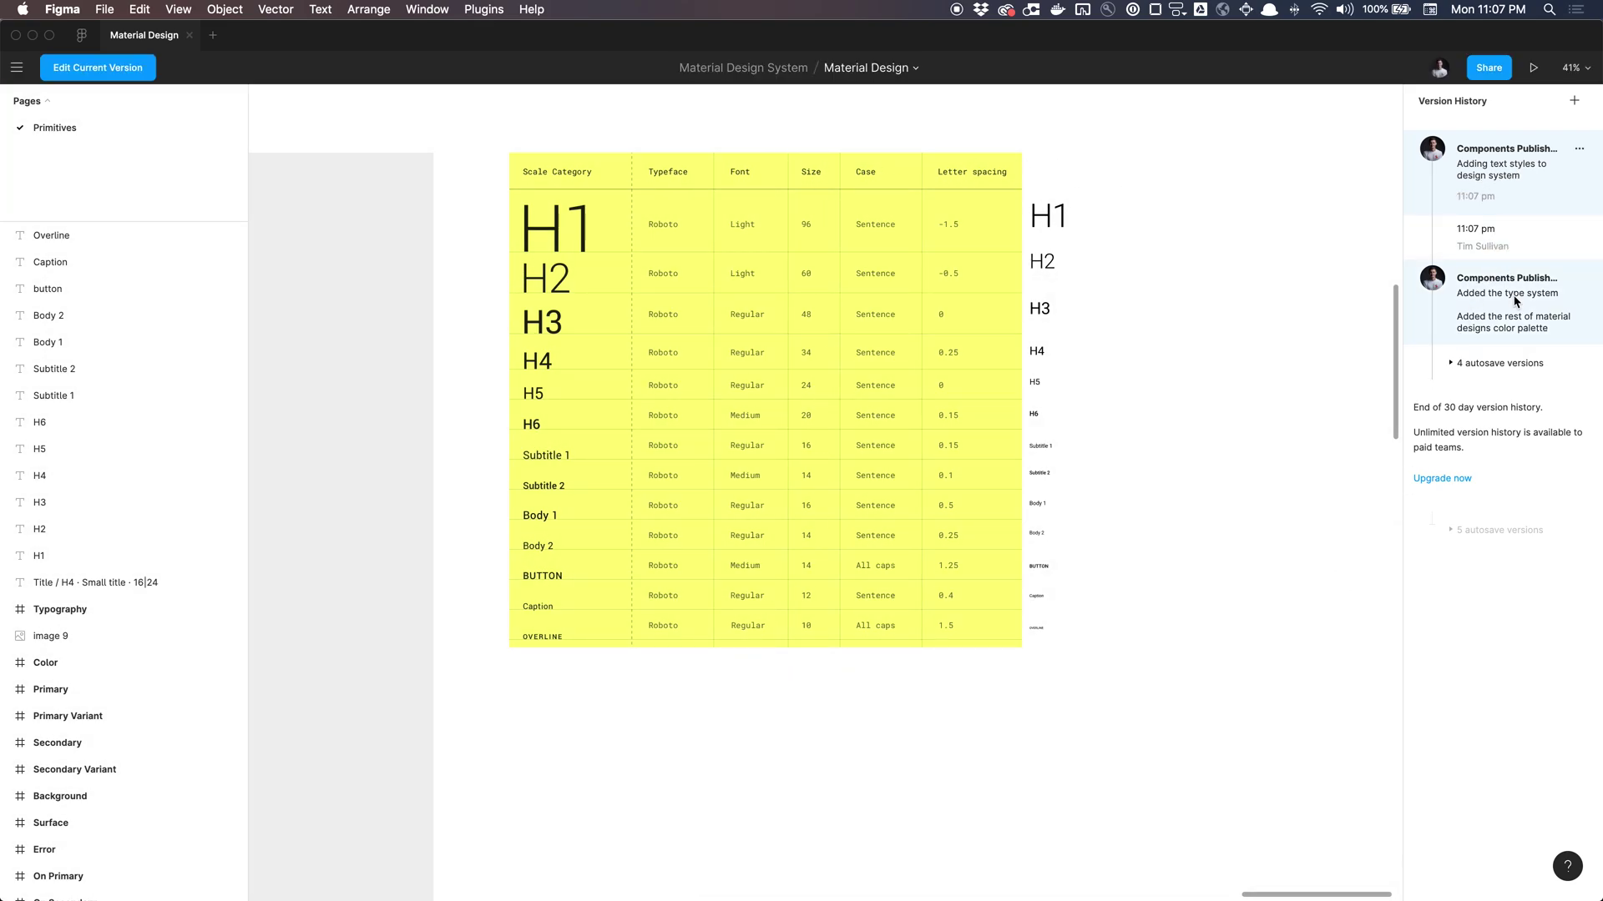
pyautogui.click(1469, 365)
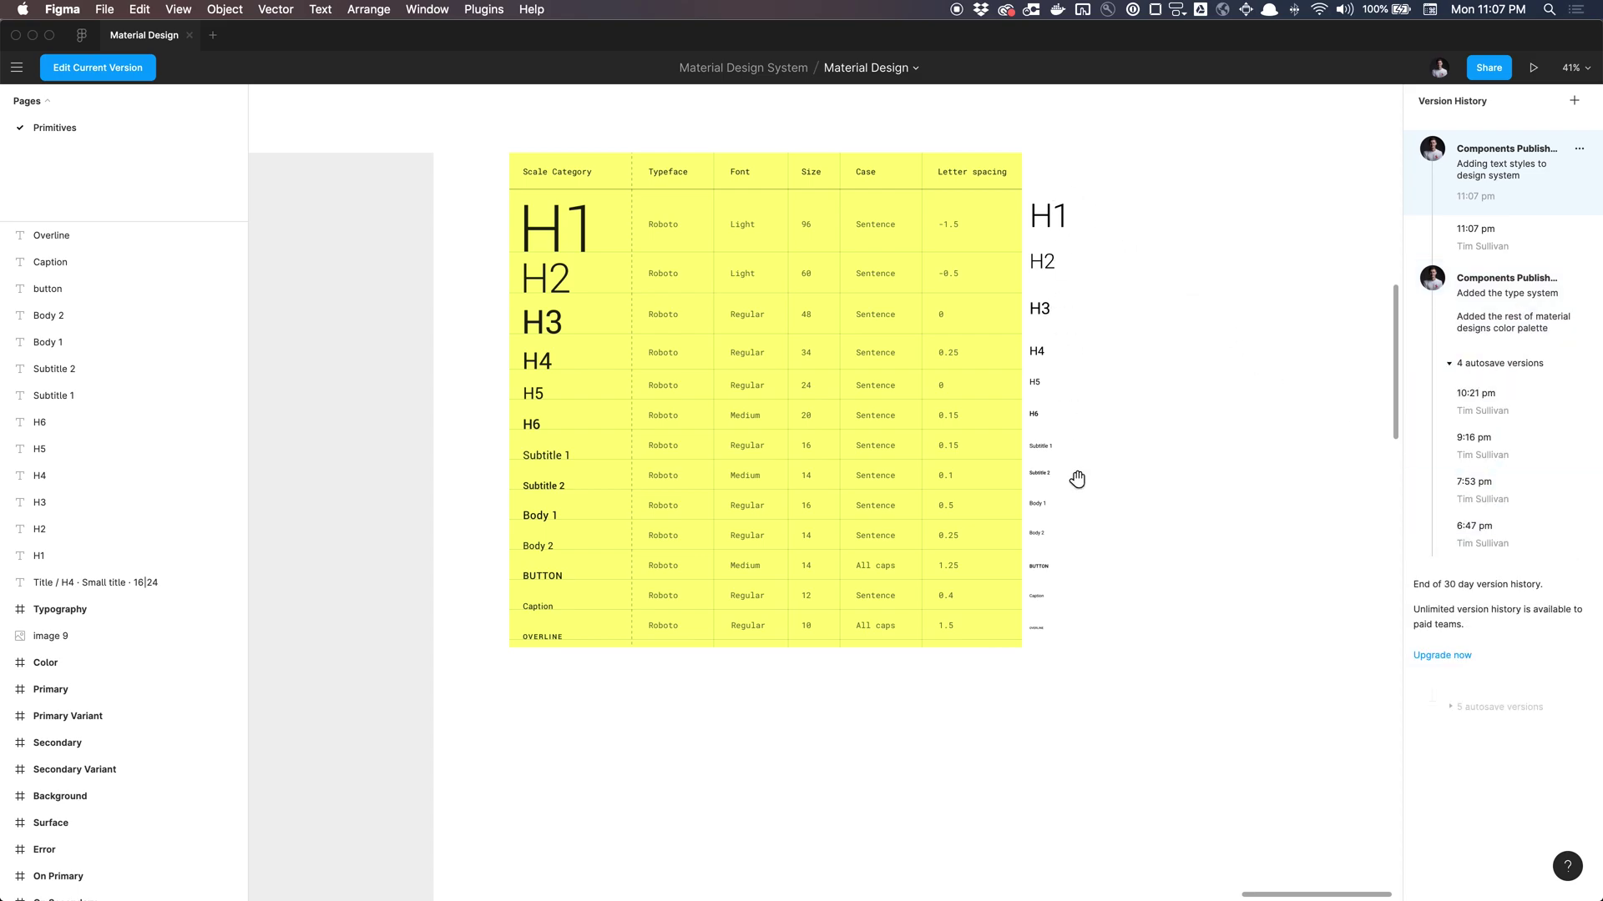
pyautogui.click(1486, 532)
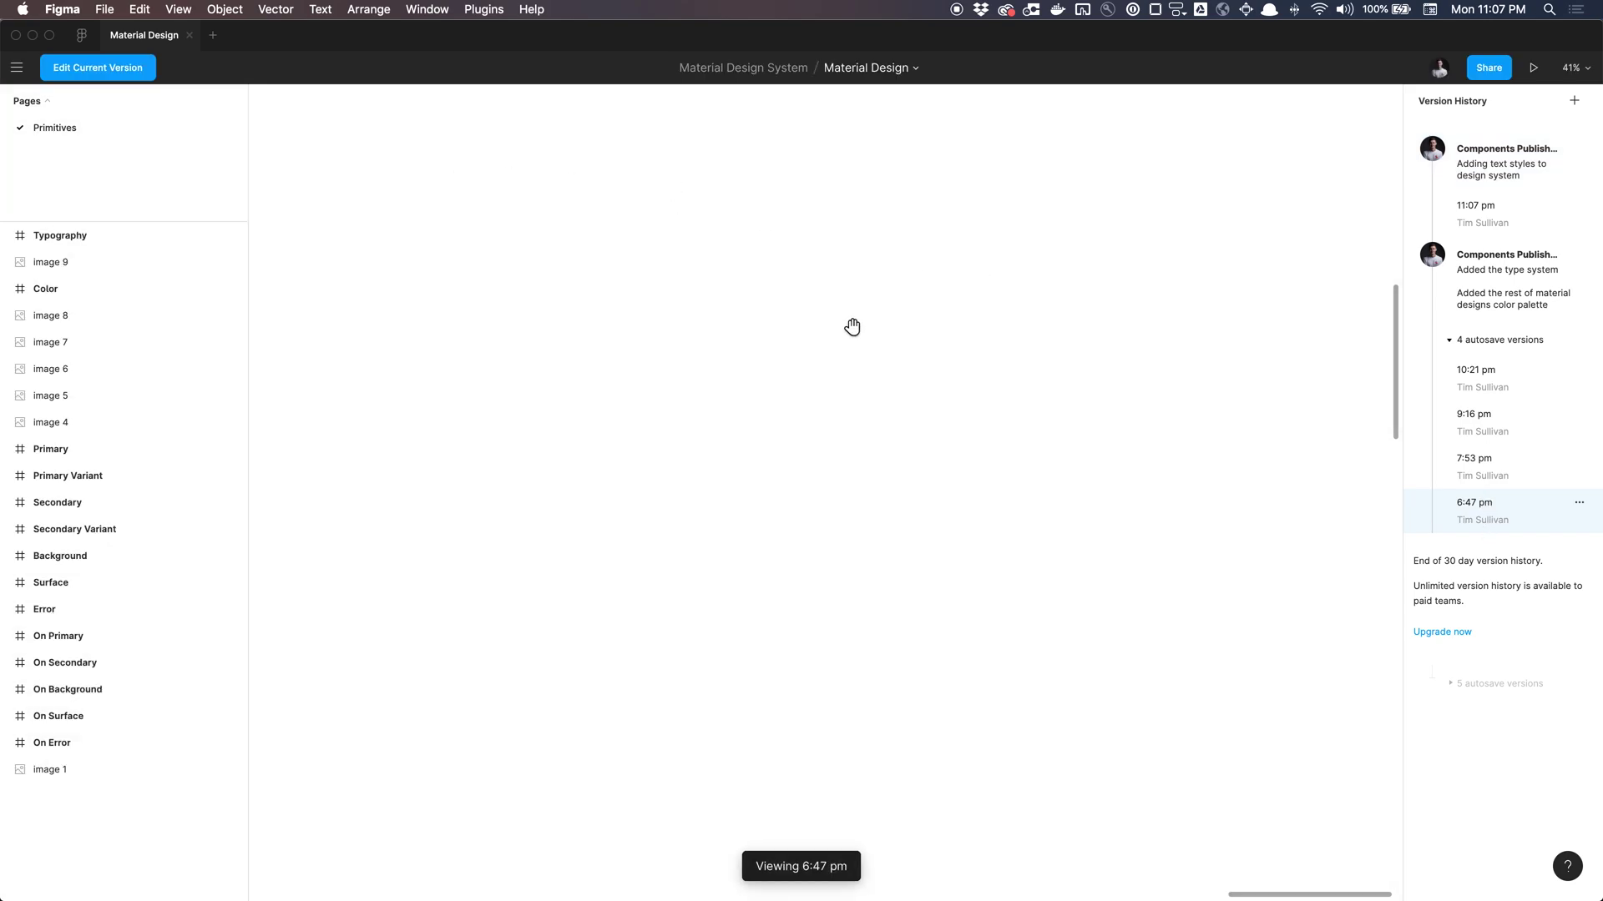
pyautogui.keyDown('ctrl'); pyautogui.scroll(-5, 933, 548); pyautogui.keyUp('ctrl')
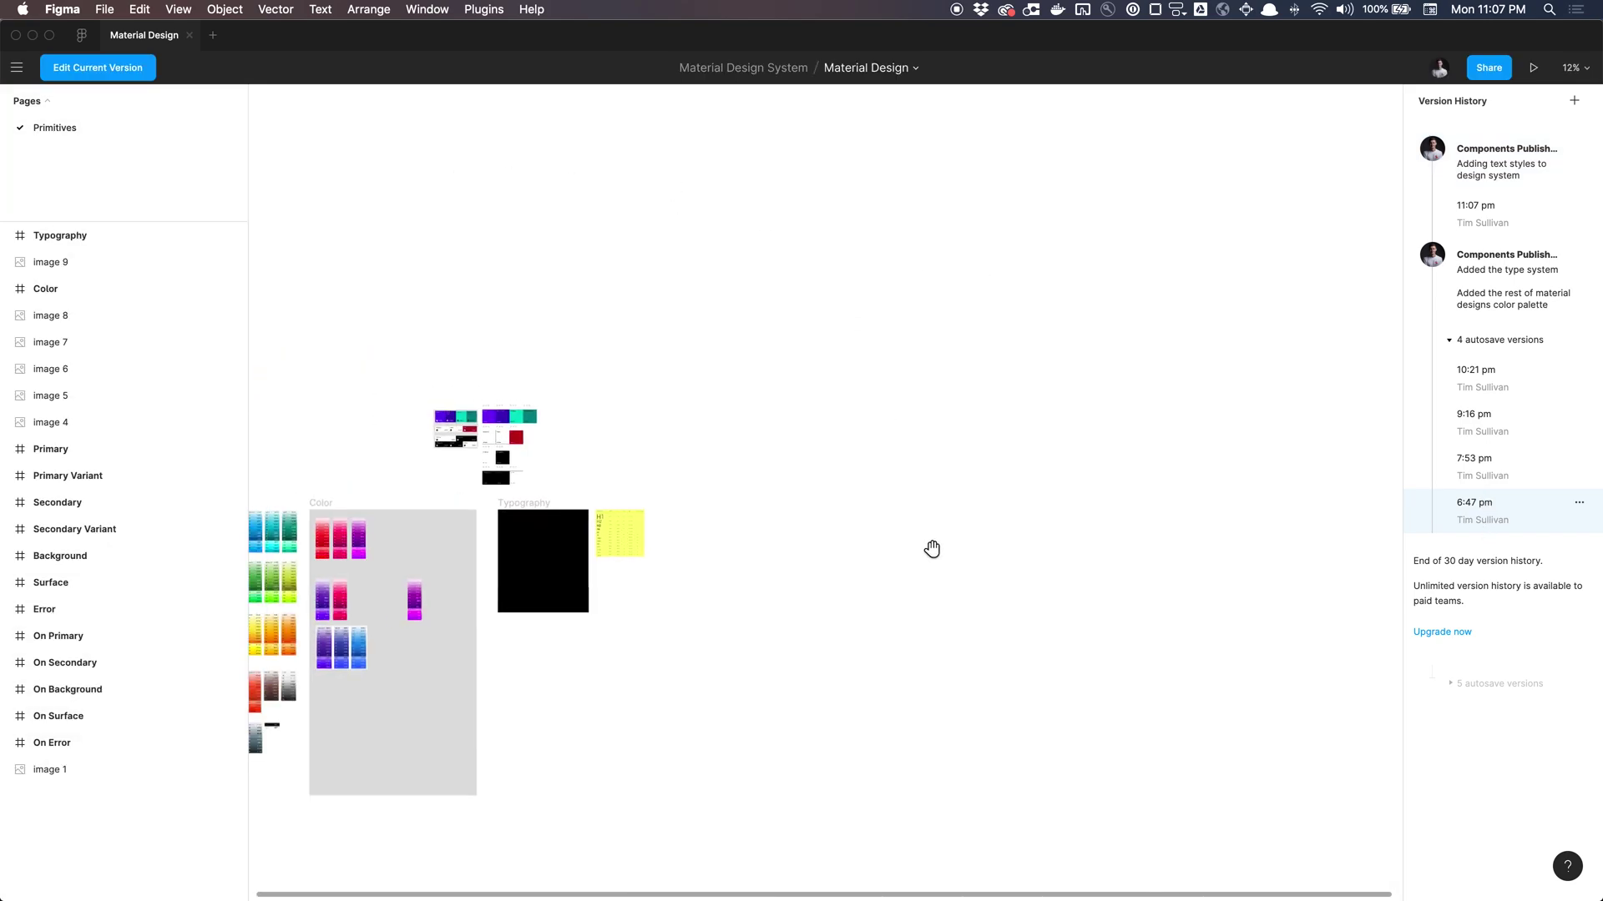
pyautogui.keyDown('ctrl'); pyautogui.scroll(-2, 933, 548); pyautogui.keyUp('ctrl')
pyautogui.keyDown('ctrl'); pyautogui.scroll(5, 715, 554); pyautogui.keyUp('ctrl')
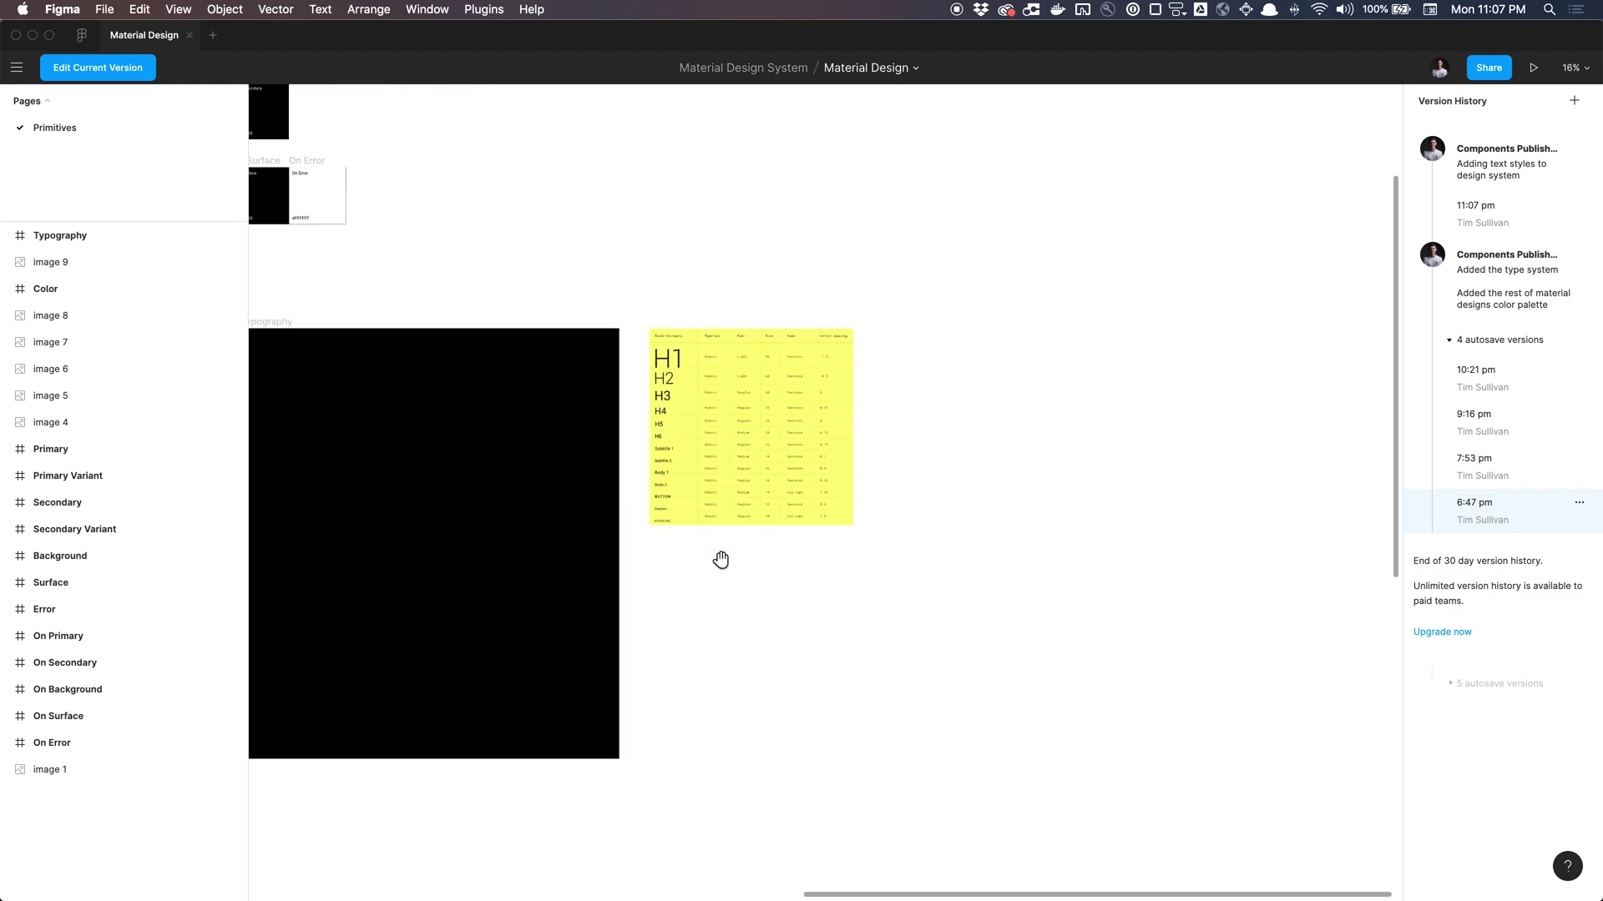
pyautogui.keyDown('ctrl'); pyautogui.scroll(3, 910, 342); pyautogui.keyUp('ctrl')
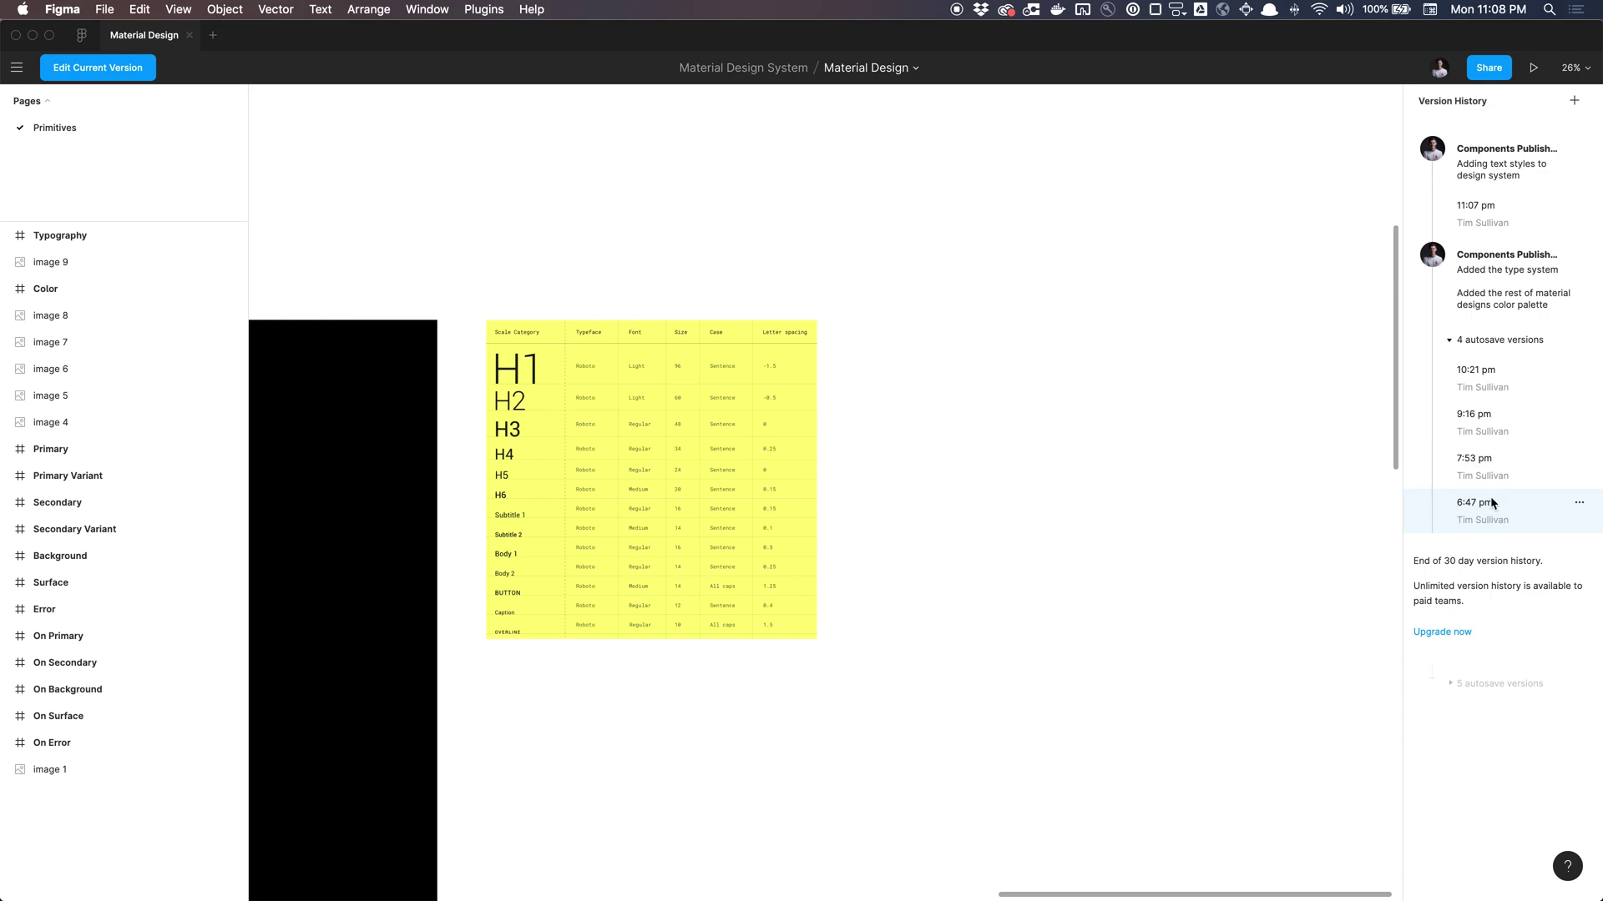
pyautogui.click(1579, 509)
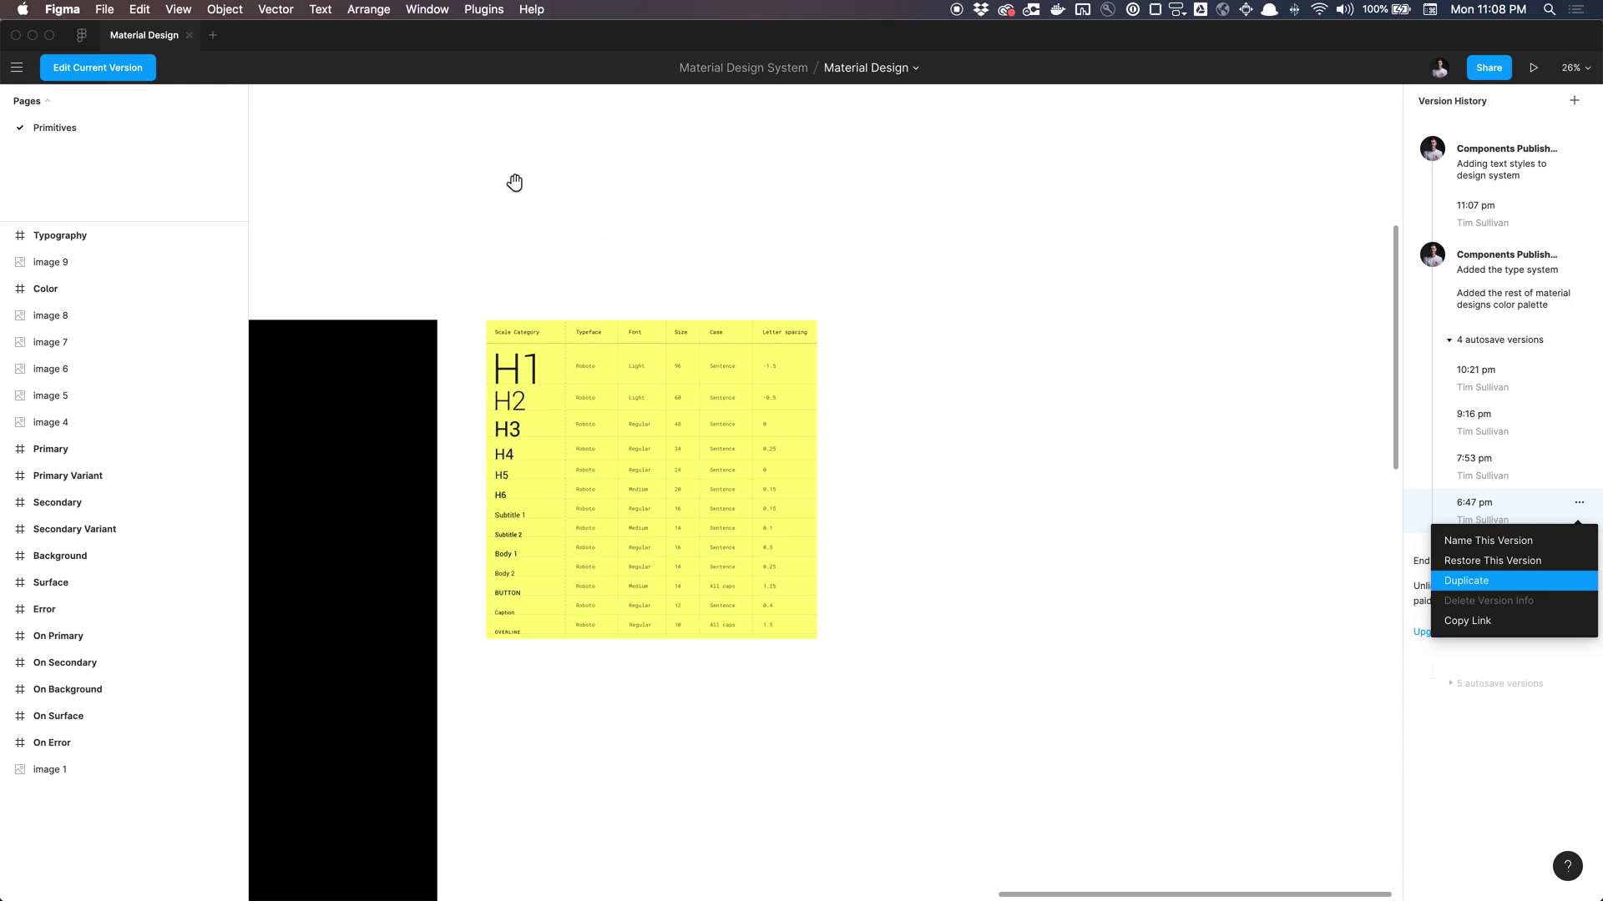
pyautogui.click(115, 72)
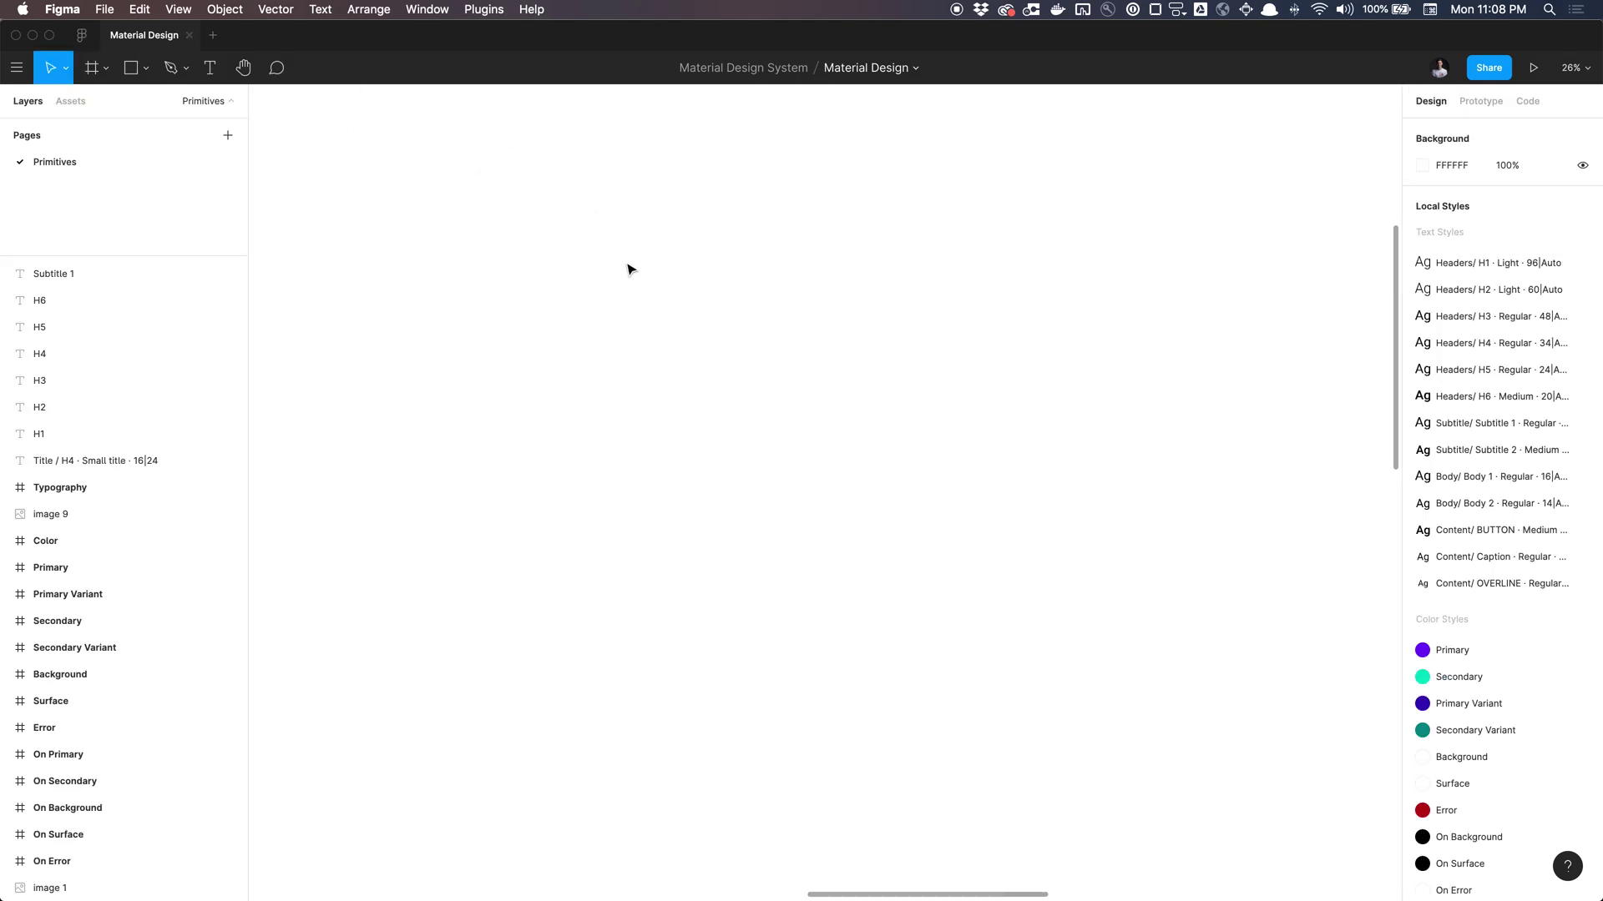
# - Fit all frames into view and check the sample text column beside the table
pyautogui.hotkey('shift', '2')
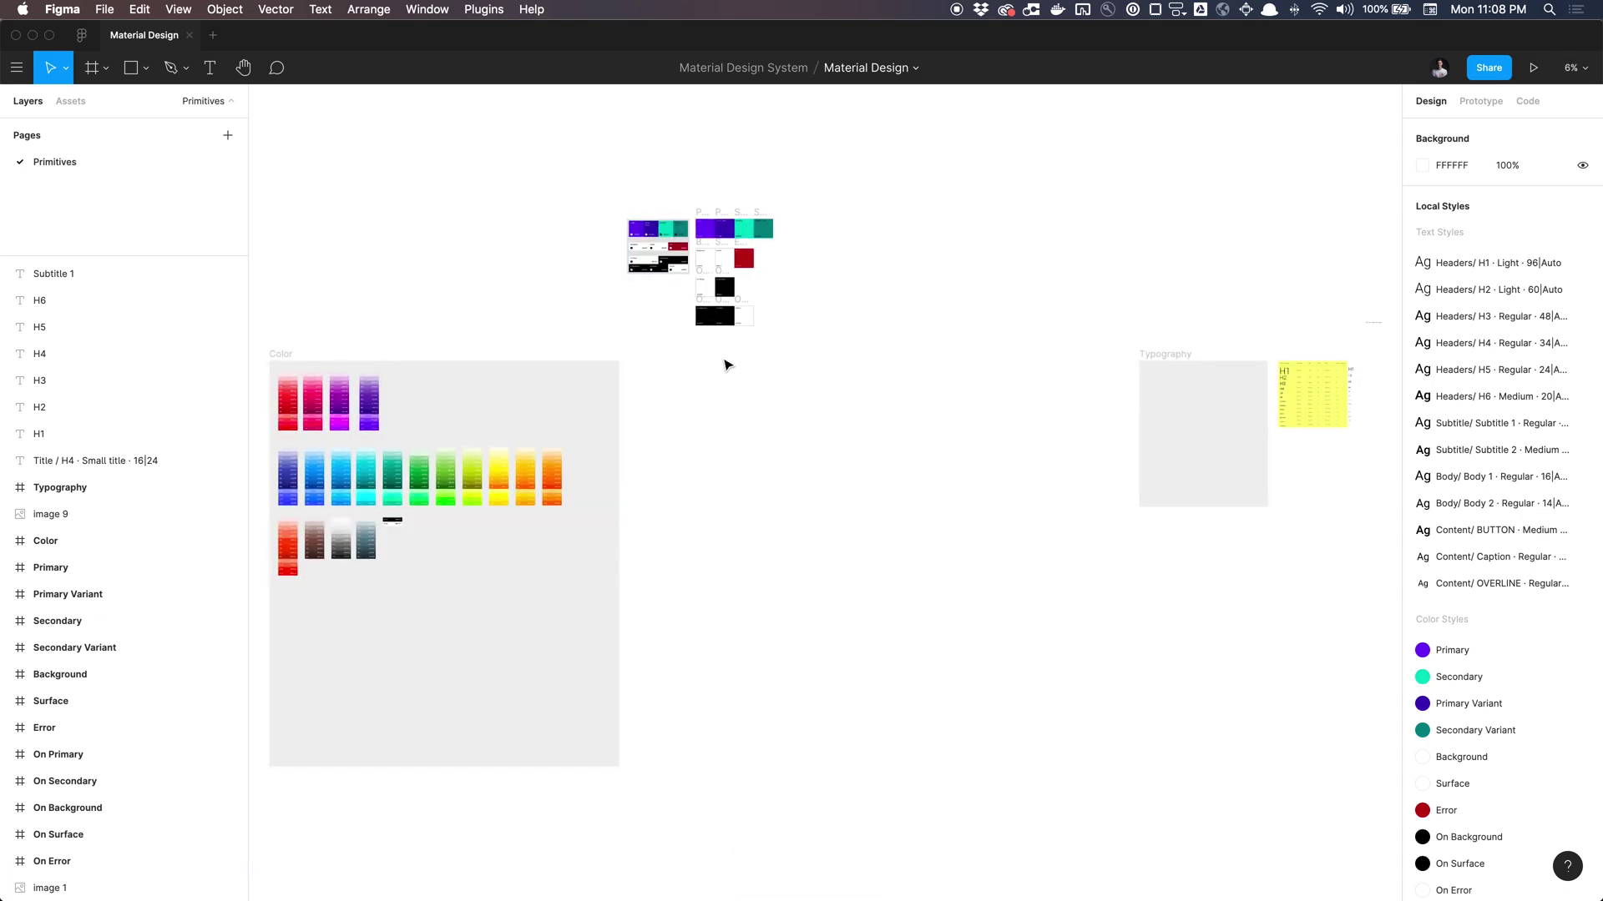
pyautogui.hscroll(5, 727, 365)
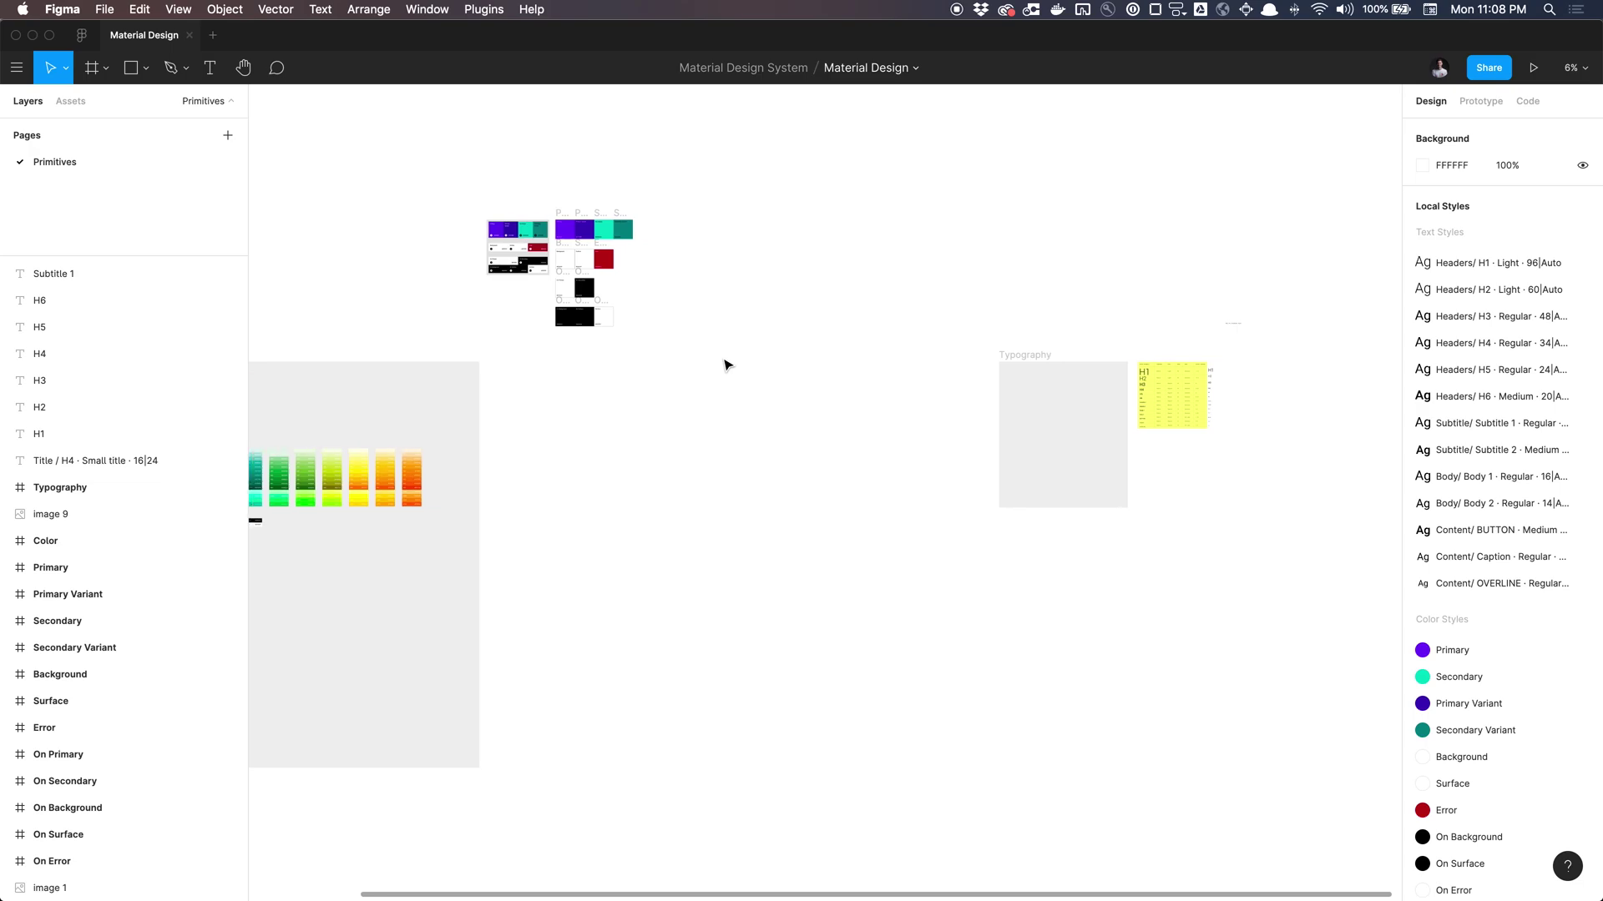
pyautogui.scroll(5, 1026, 346)
pyautogui.scroll(5, 1025, 344)
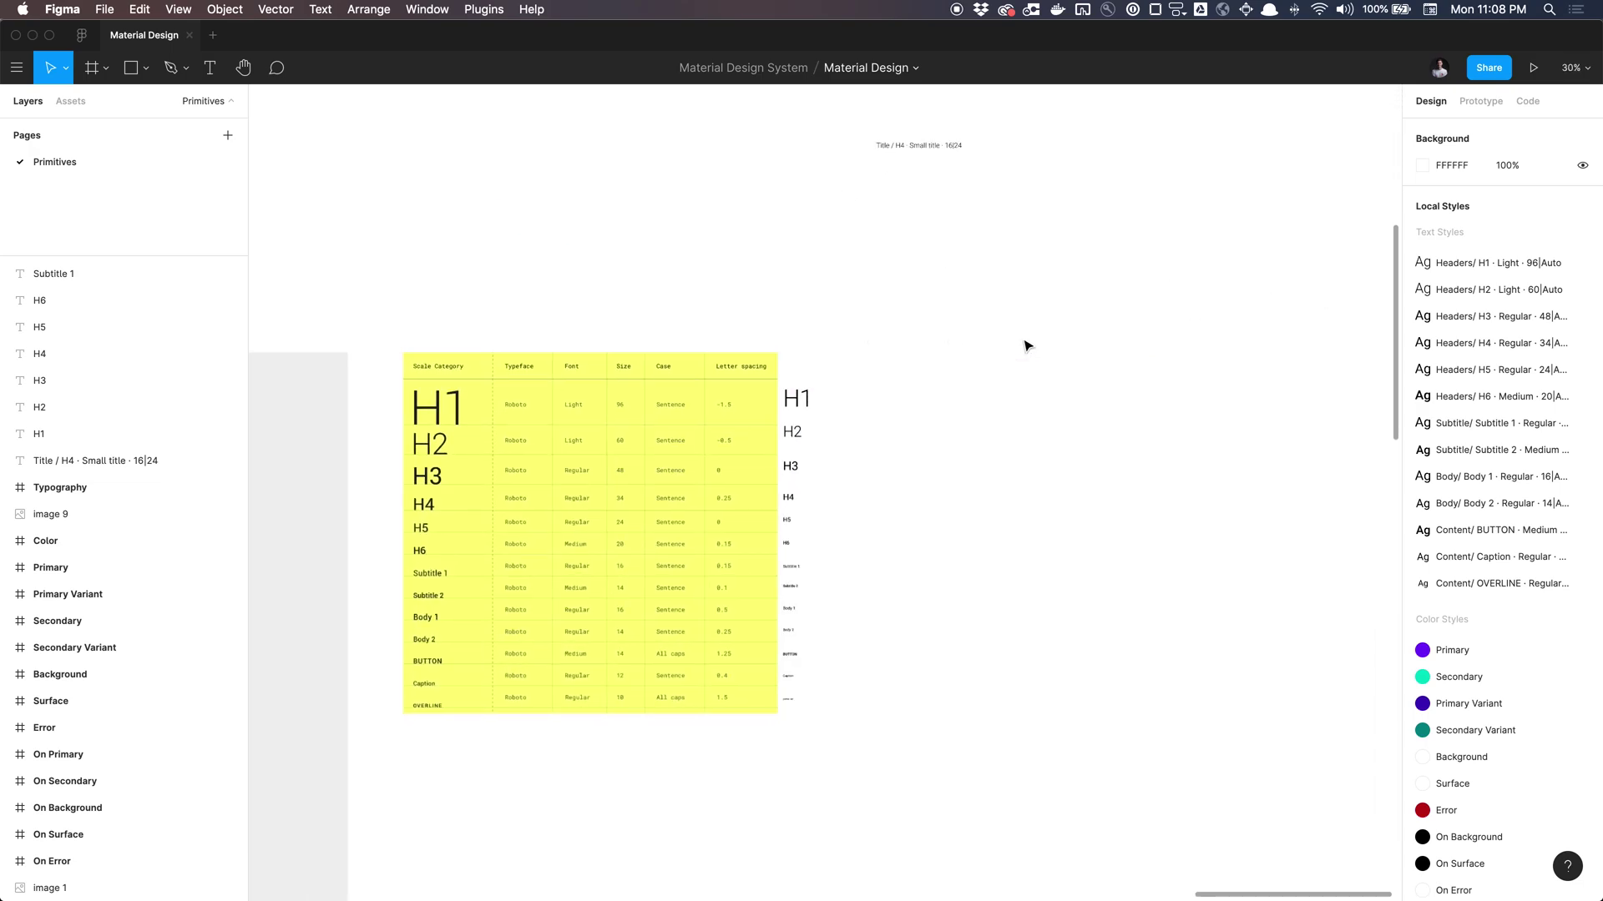
pyautogui.hscroll(-3, 1024, 344)
pyautogui.scroll(4, 1023, 343)
pyautogui.hscroll(-2, 1024, 343)
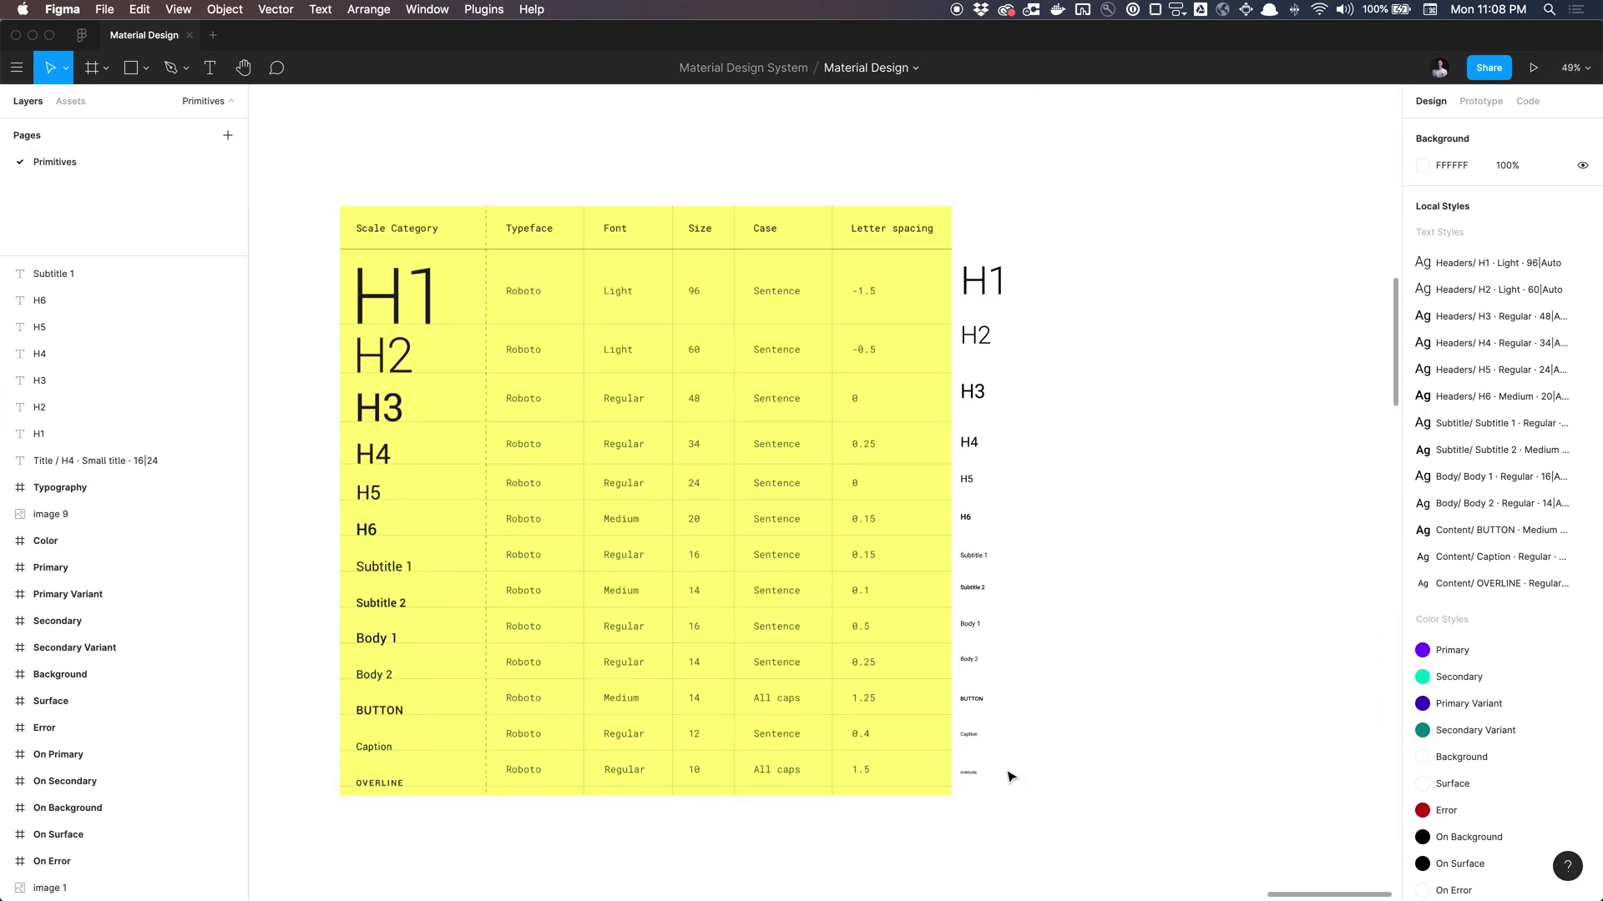
pyautogui.moveTo(1036, 824); pyautogui.dragTo(993, 242)
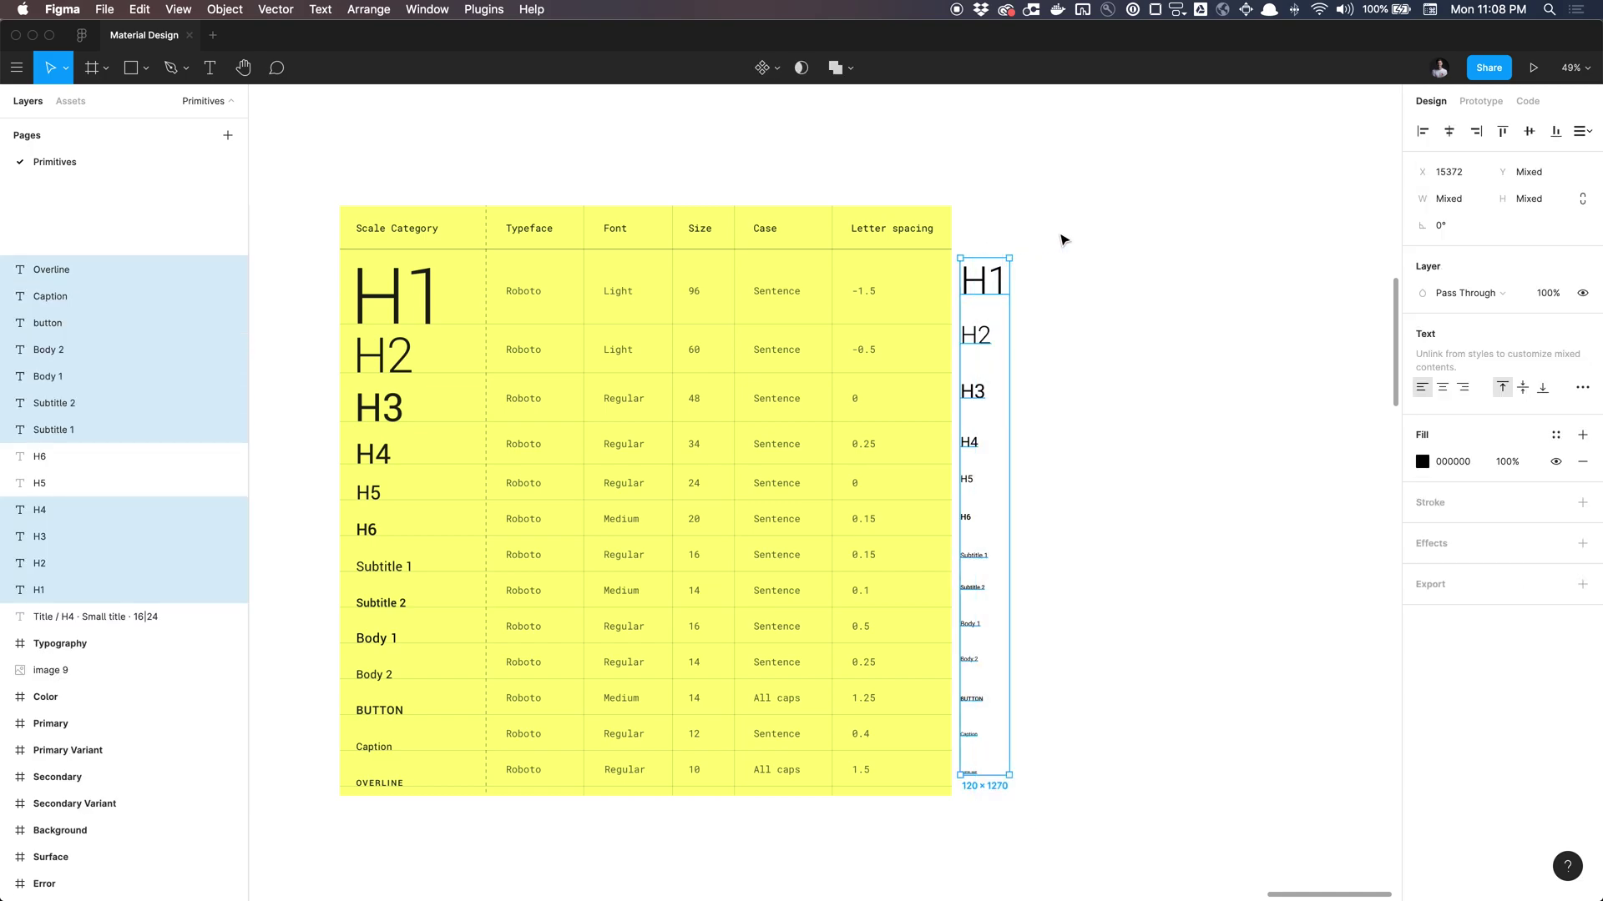
pyautogui.click(1085, 246)
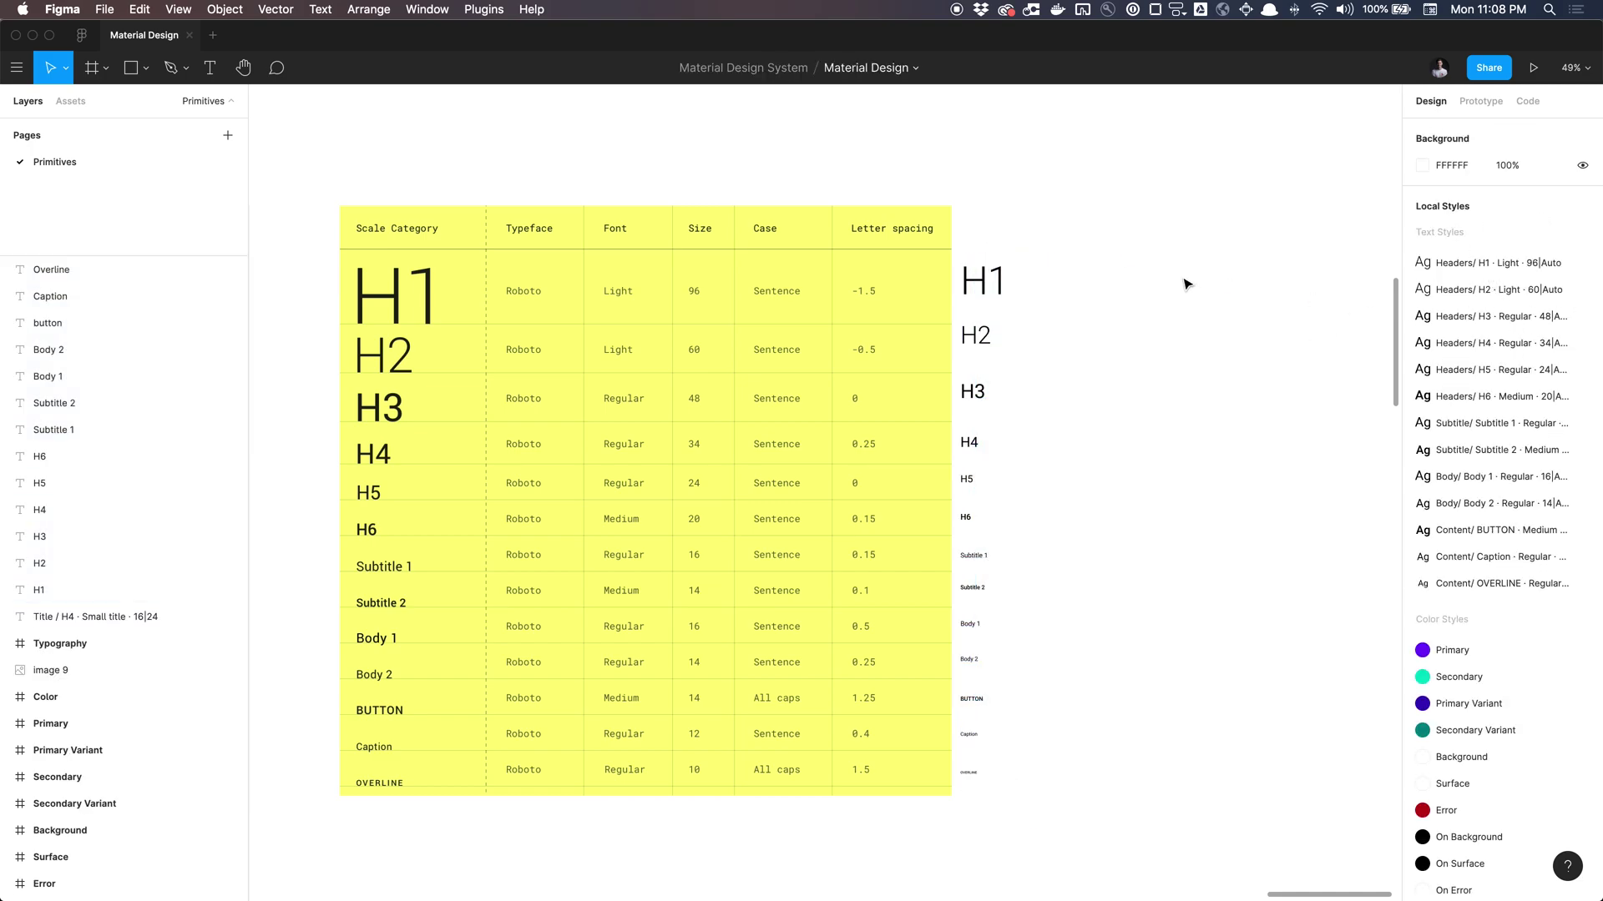
# - Switch to Assets and inspect the Material Design library's contents in Libraries
pyautogui.click(71, 101)
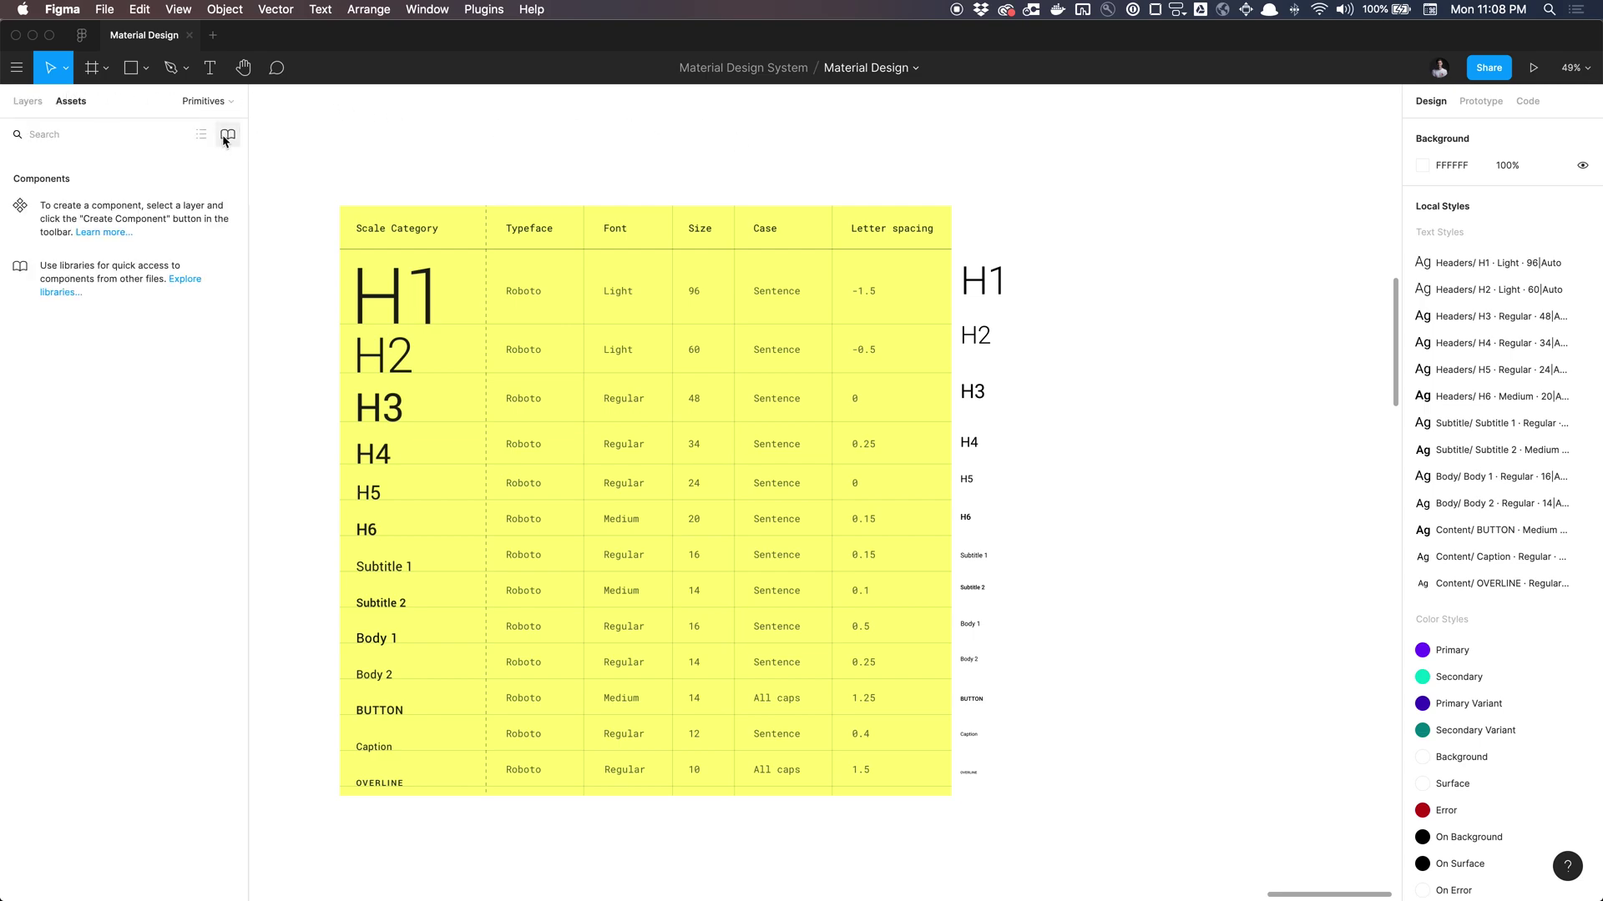
pyautogui.click(227, 134)
pyautogui.click(690, 239)
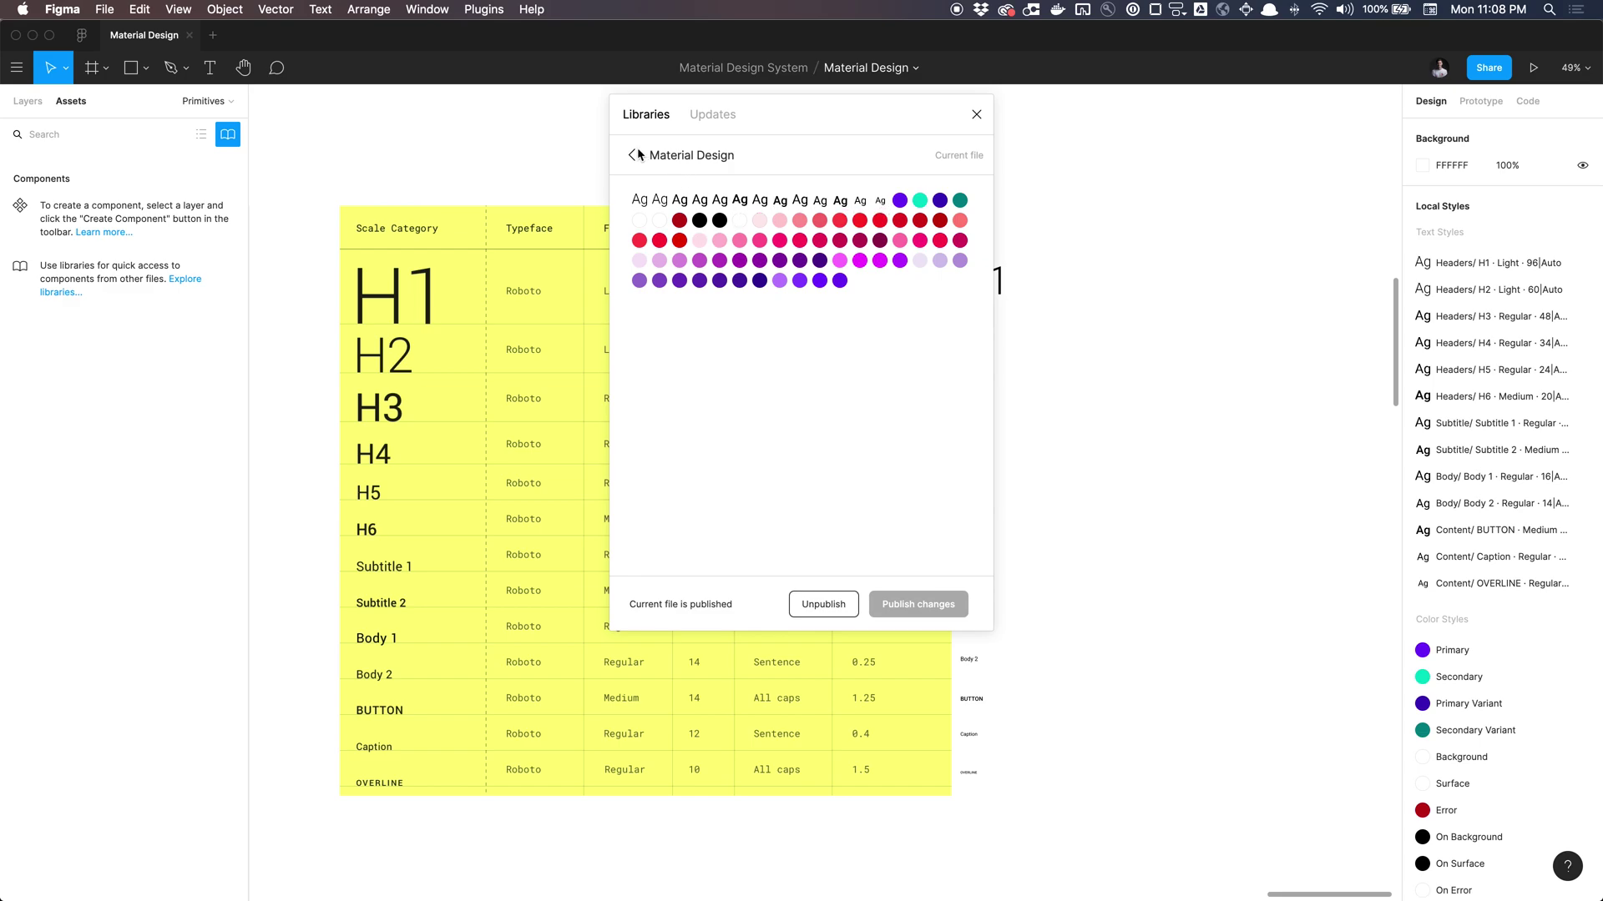
pyautogui.click(976, 114)
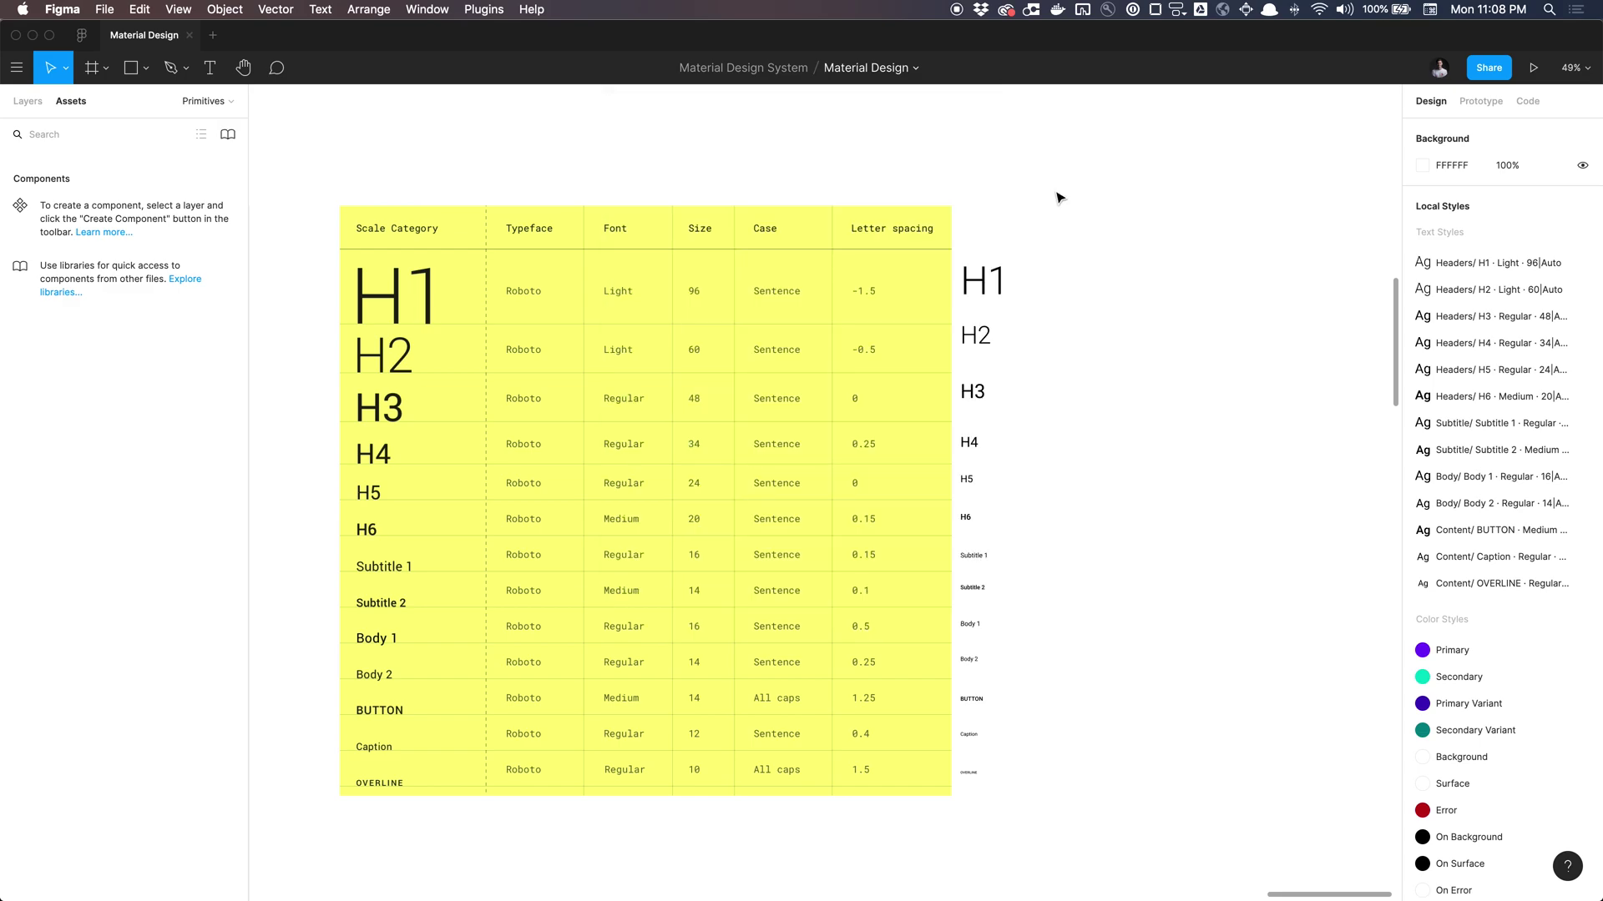